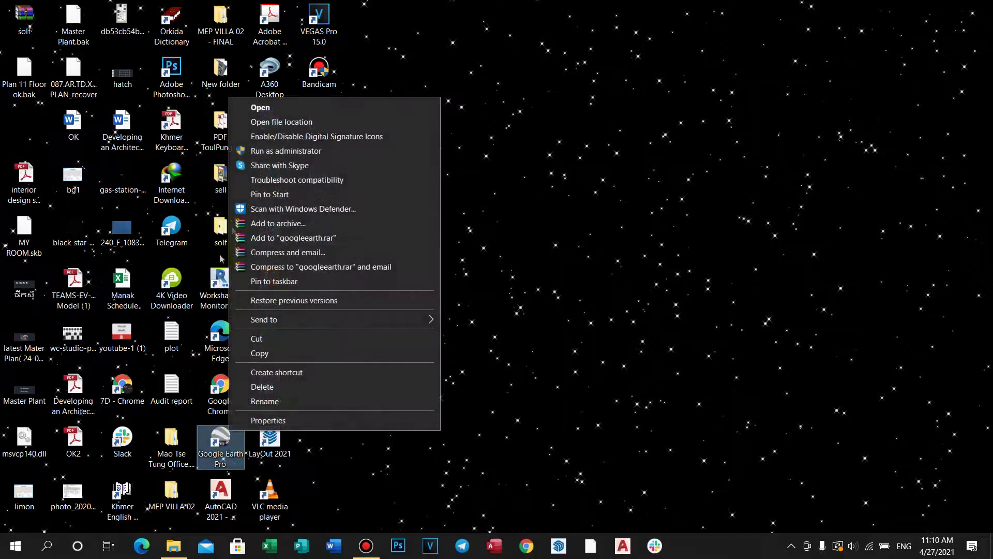
Open Google Earth Pro and search for Phnom Penh, Cambodia.
{"action": "left_click", "coordinate": [243, 104]}
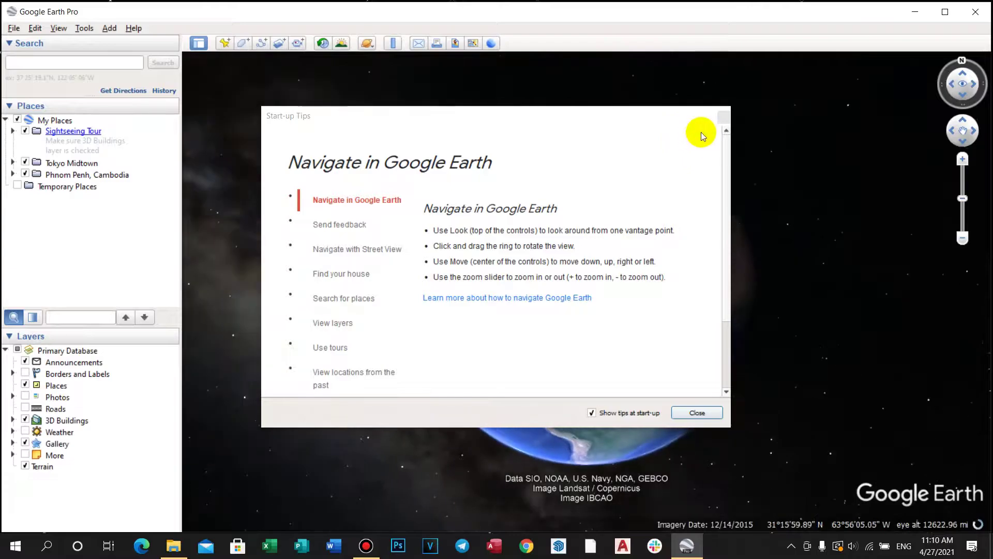
{"action": "left_click", "coordinate": [696, 413]}
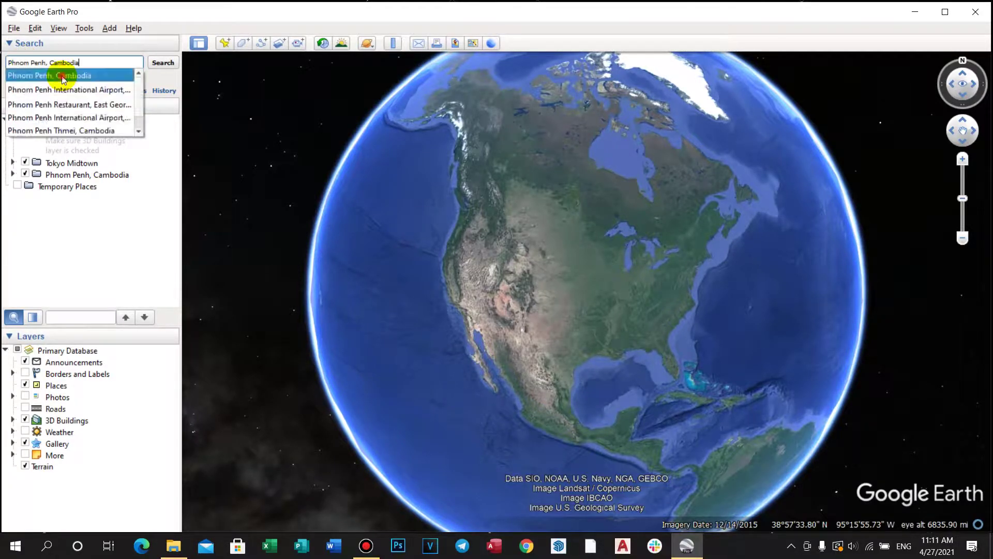
{"action": "left_click", "coordinate": [61, 77]}
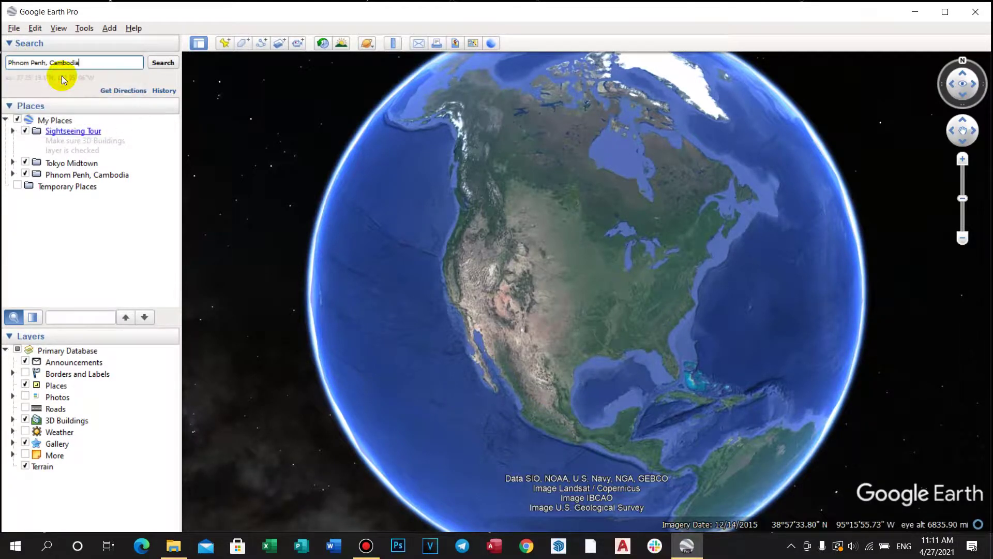
{"action": "left_click", "coordinate": [162, 63]}
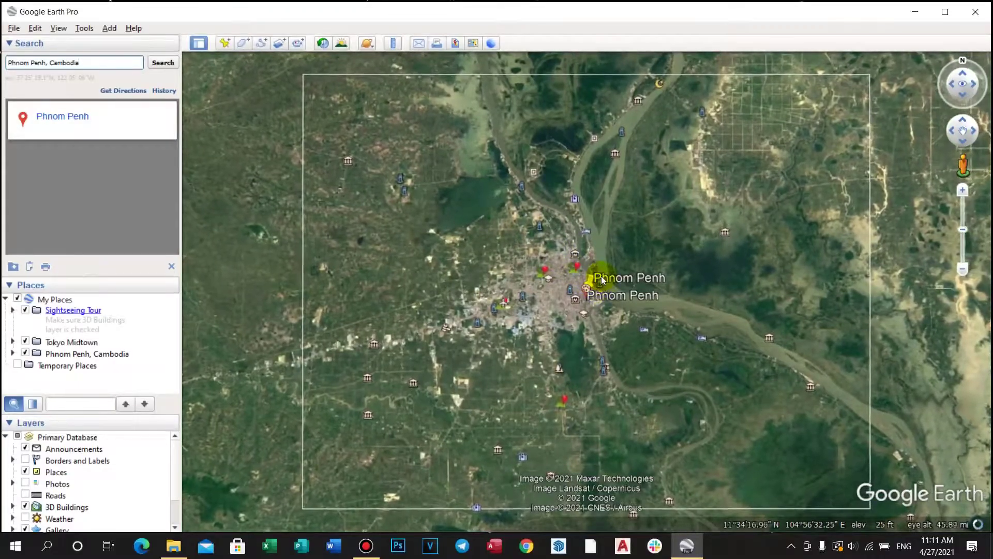
Frame the Phnom Penh map on the peninsula between the two rivers, with the bridge in view, from about 14,000 ft.
{"action": "double_click", "coordinate": [601, 273]}
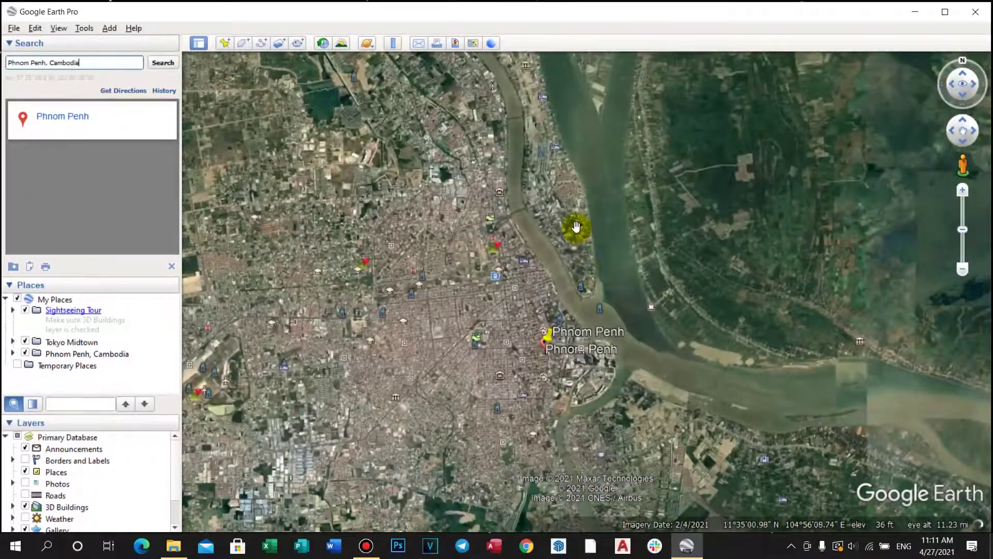
{"action": "double_click", "coordinate": [577, 224]}
{"action": "double_click", "coordinate": [582, 351]}
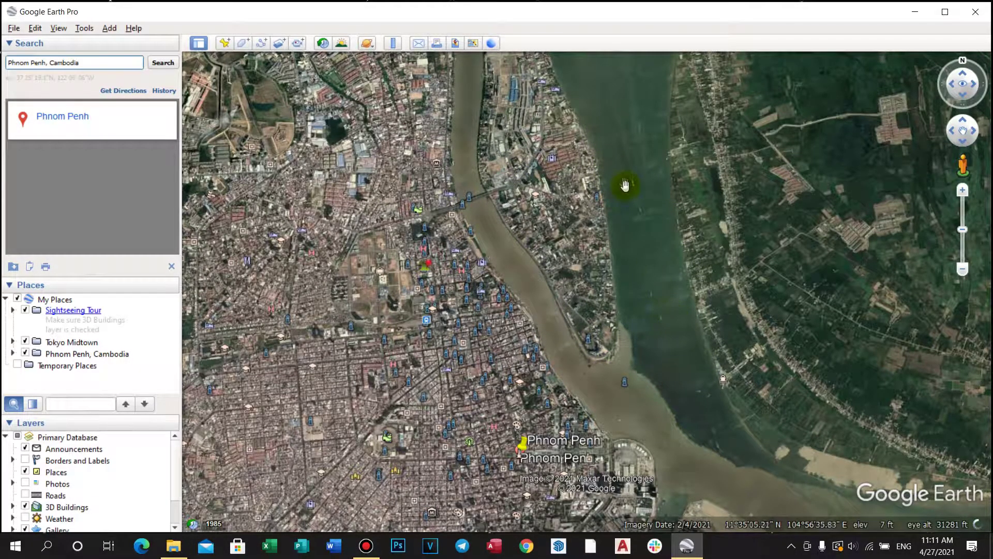
{"action": "scroll", "coordinate": [603, 310], "scroll_direction": "up", "scroll_amount": 2}
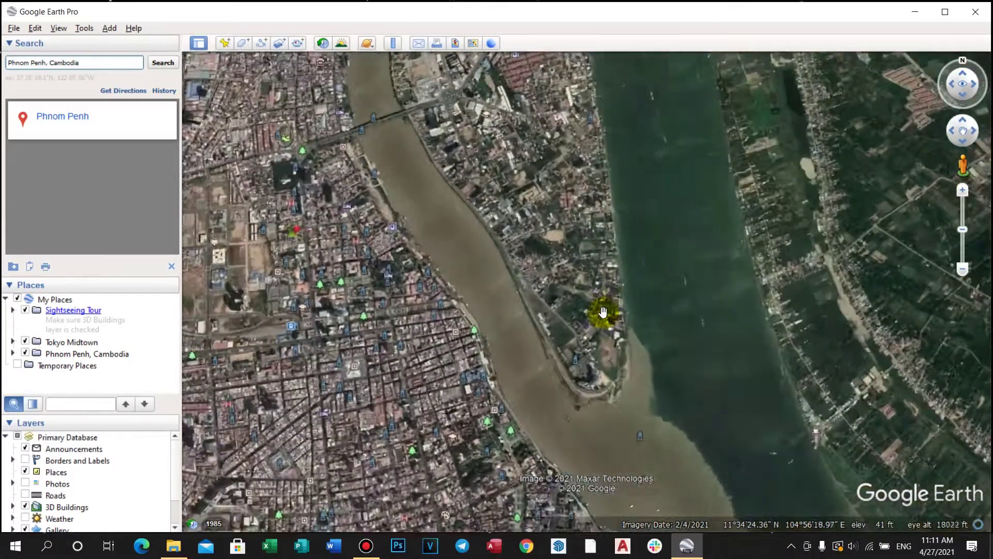
{"action": "scroll", "coordinate": [599, 320], "scroll_direction": "up", "scroll_amount": 1}
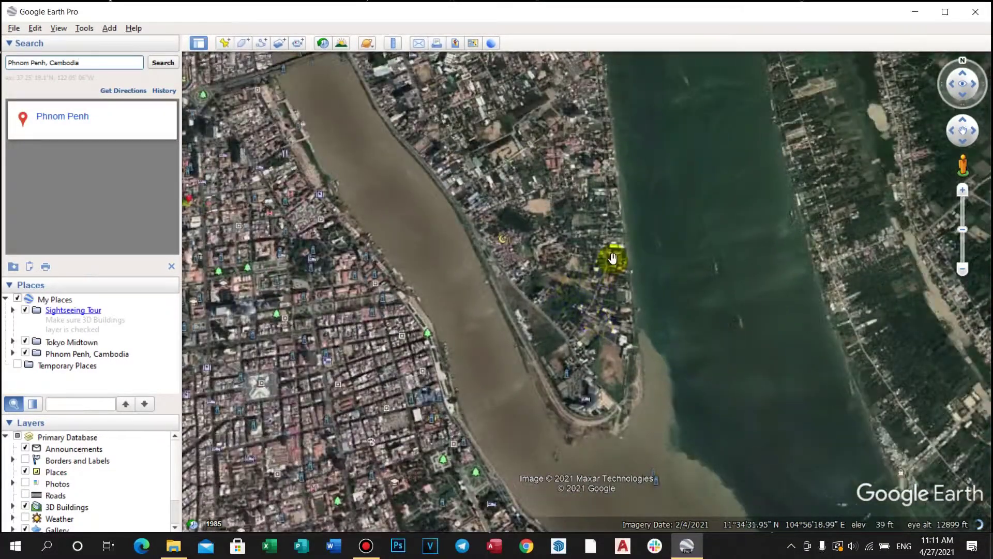
{"action": "left_click_drag", "start_coordinate": [501, 204], "coordinate": [583, 341]}
{"action": "left_click", "coordinate": [961, 269]}
{"action": "left_click_drag", "start_coordinate": [583, 298], "coordinate": [565, 301]}
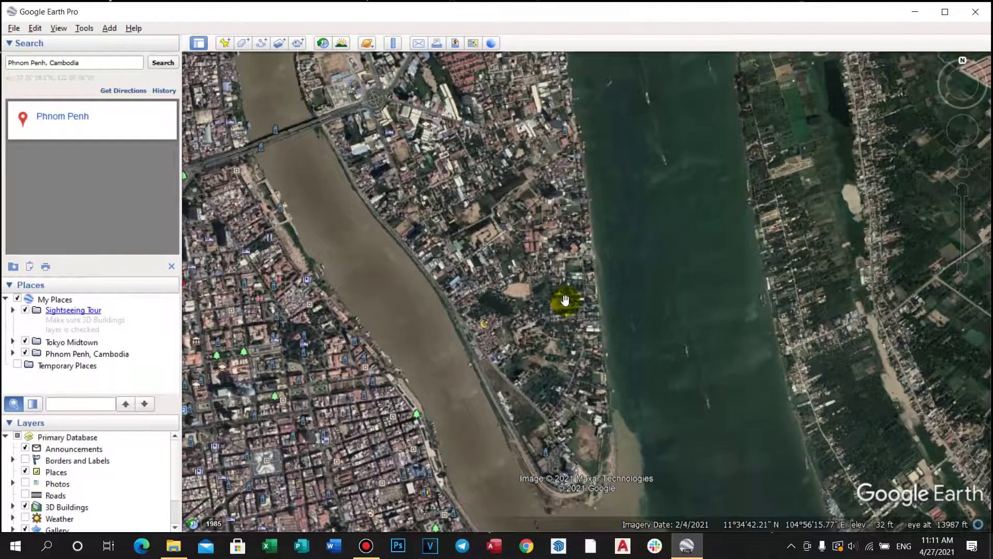
Save the map view as a JPEG image named 1 in the 2070 folder at Maximum (4800x2747) resolution.
{"action": "left_click", "coordinate": [13, 29]}
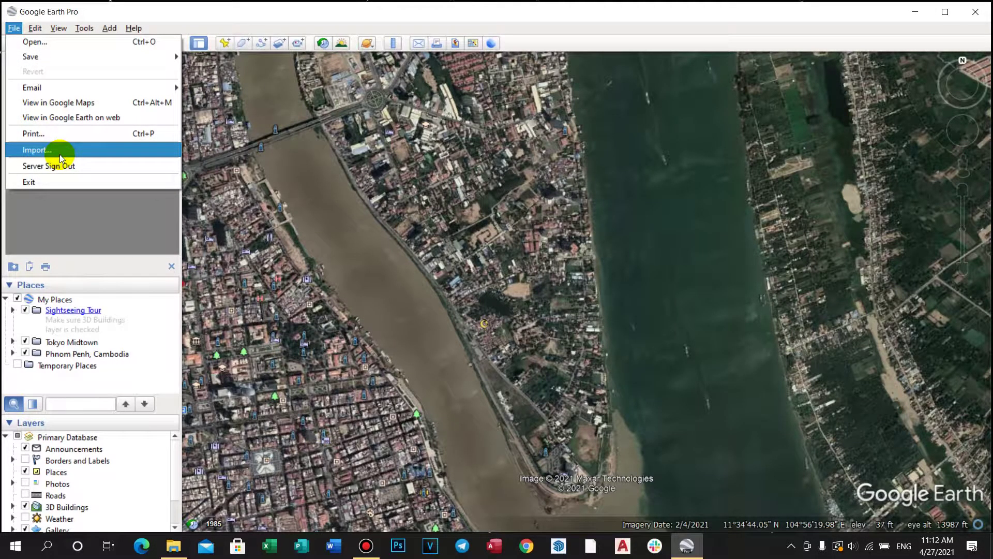
{"action": "mouse_move", "coordinate": [66, 58]}
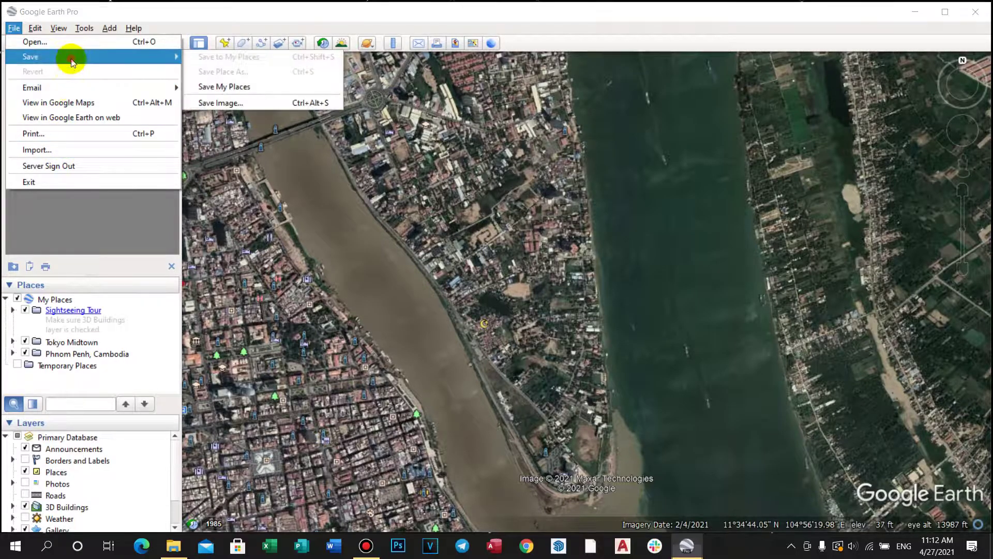
{"action": "left_click", "coordinate": [315, 102]}
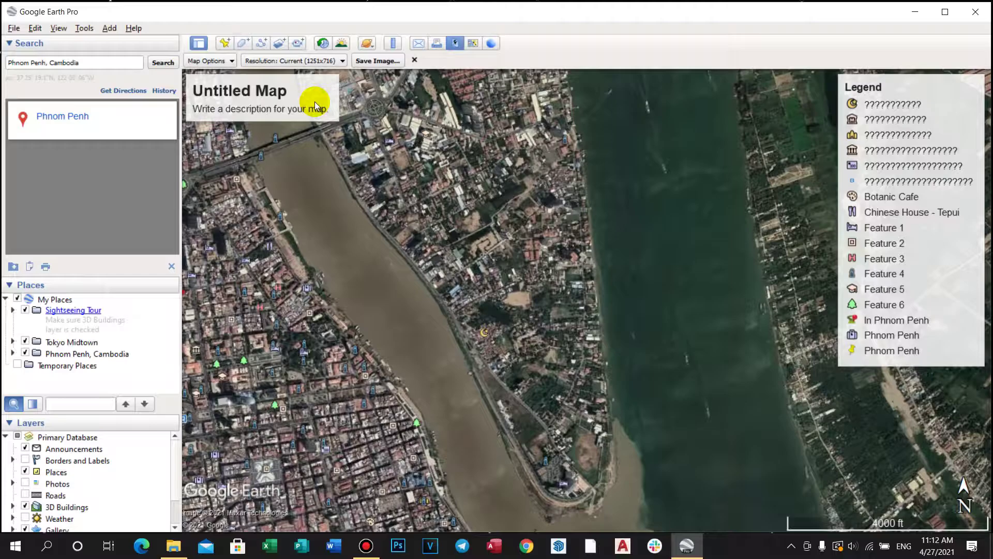
{"action": "left_click", "coordinate": [298, 61]}
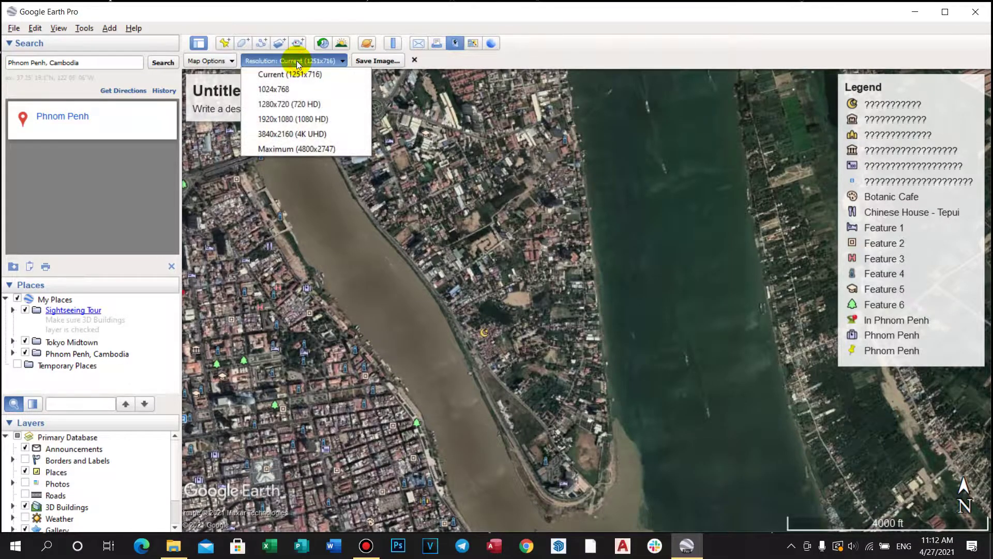
{"action": "left_click", "coordinate": [298, 149]}
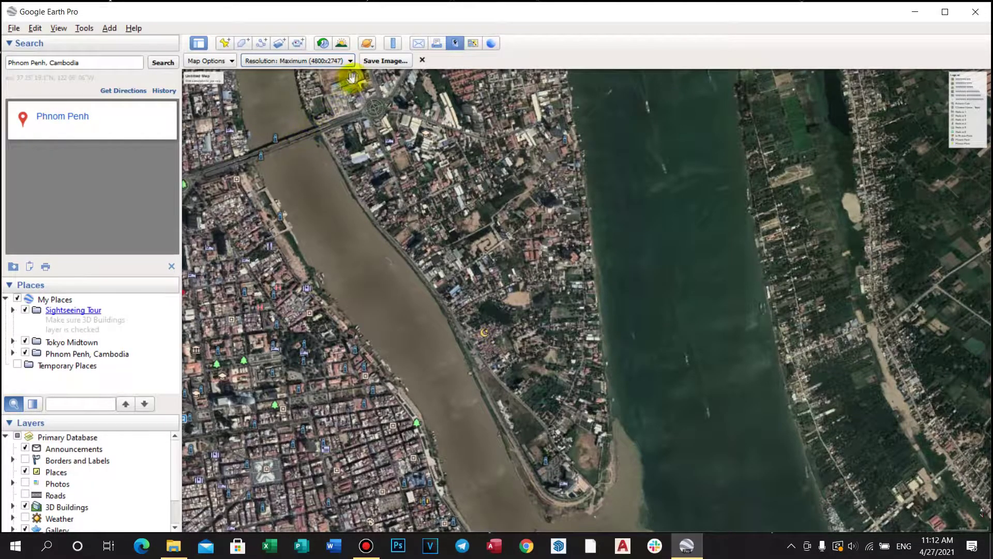
{"action": "left_click", "coordinate": [378, 61]}
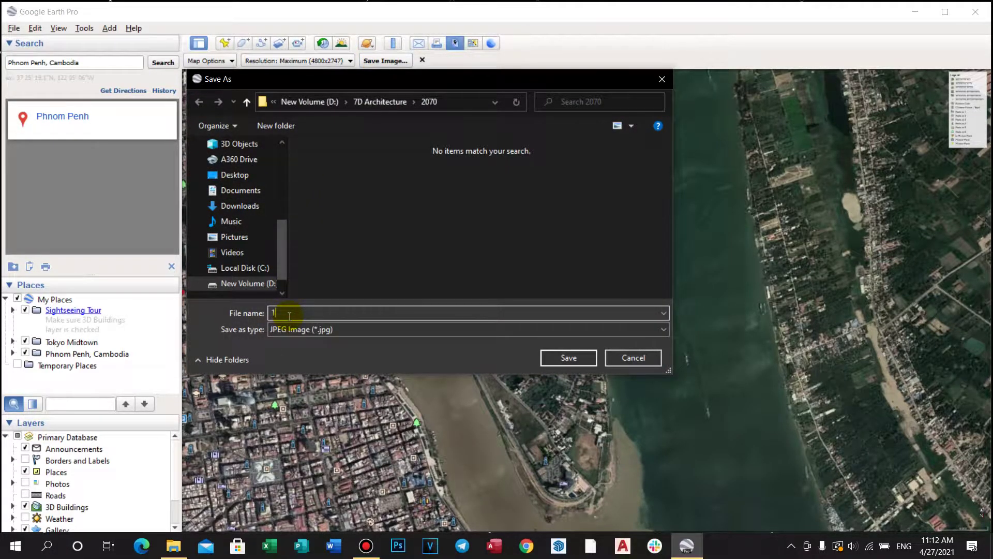
{"action": "left_click", "coordinate": [568, 358]}
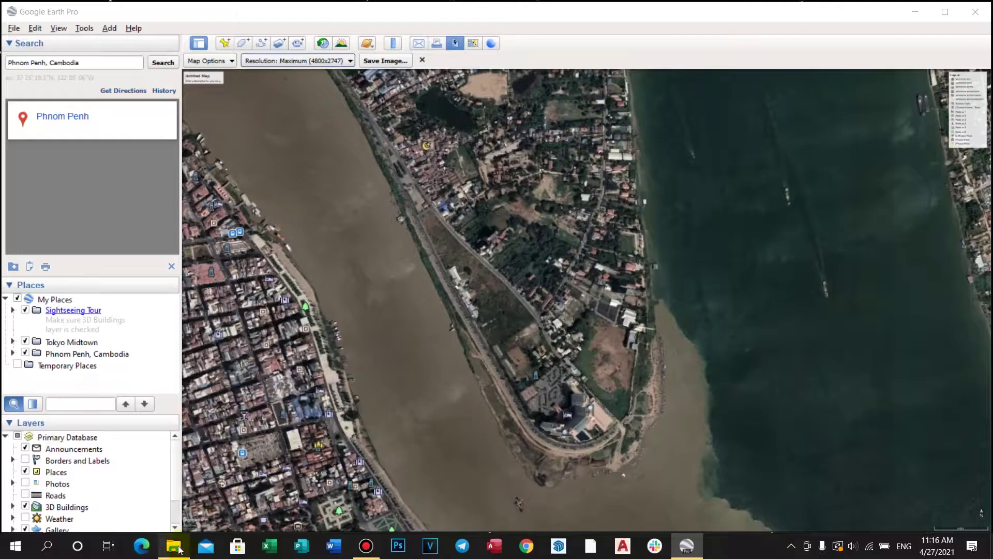
Open image 1 from the 2070 folder in the photo viewer to inspect it.
{"action": "left_click", "coordinate": [176, 546]}
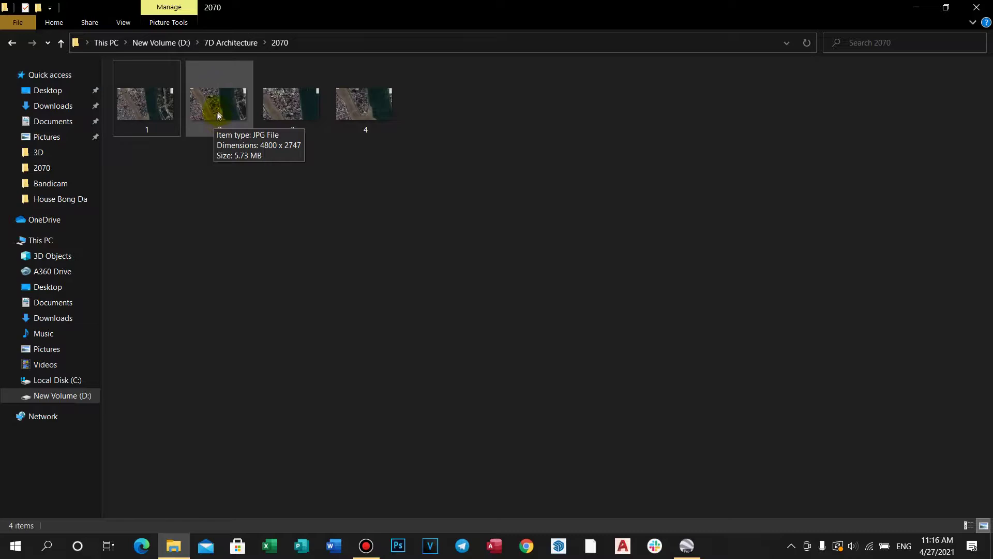
{"action": "double_click", "coordinate": [150, 106]}
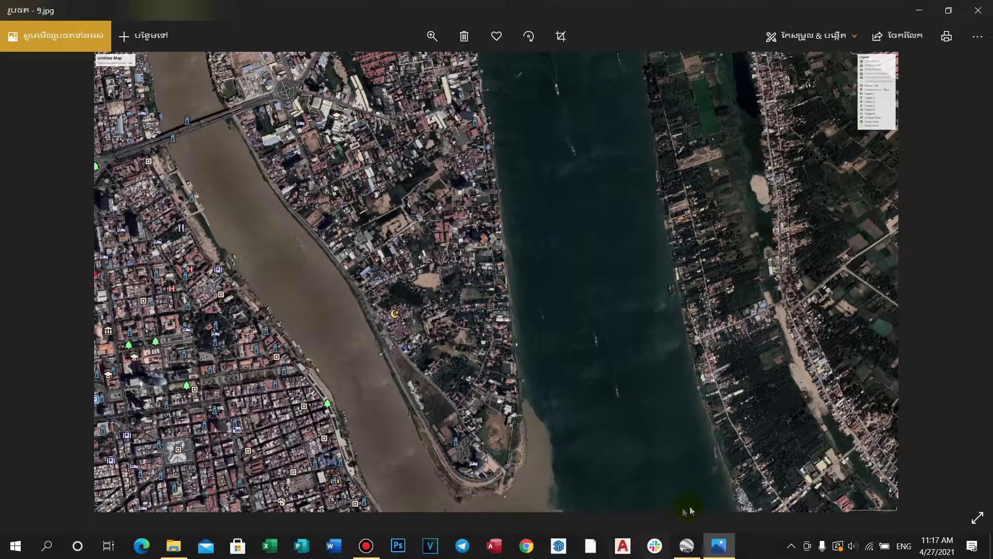
Switch to AutoCAD and start a new drawing with its insertion scale units set to Millimeters.
{"action": "left_click", "coordinate": [625, 551]}
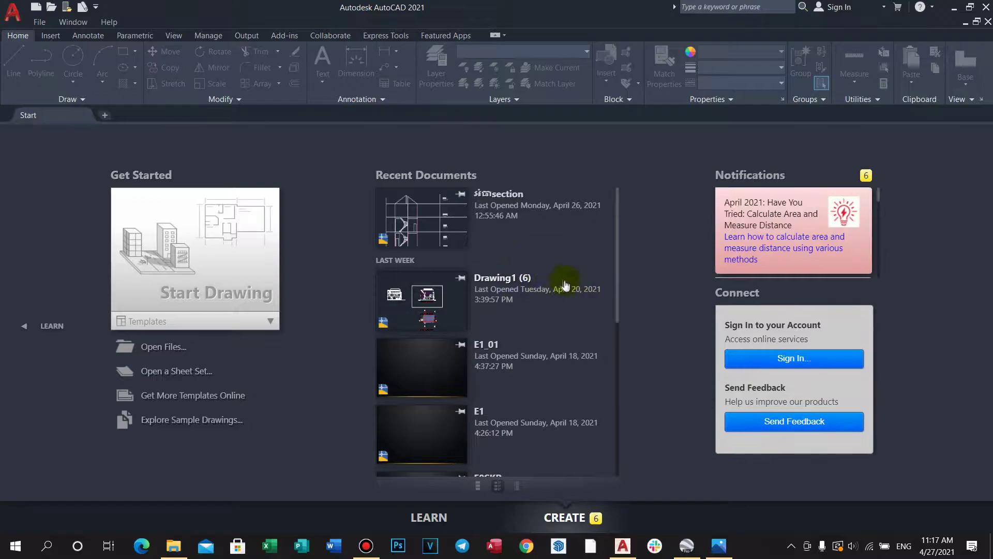
{"action": "left_click", "coordinate": [163, 239]}
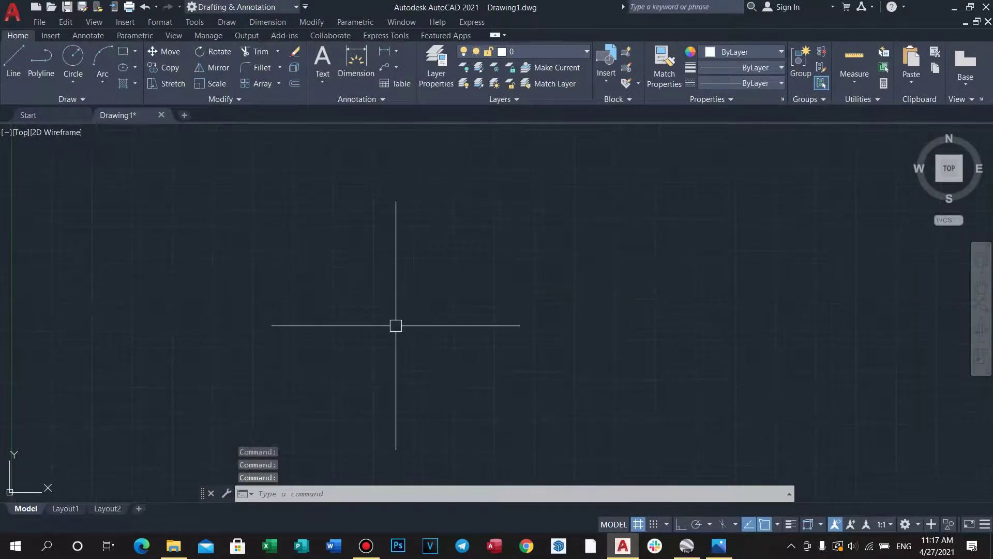
{"action": "type", "text": "un"}
{"action": "key", "text": "Return"}
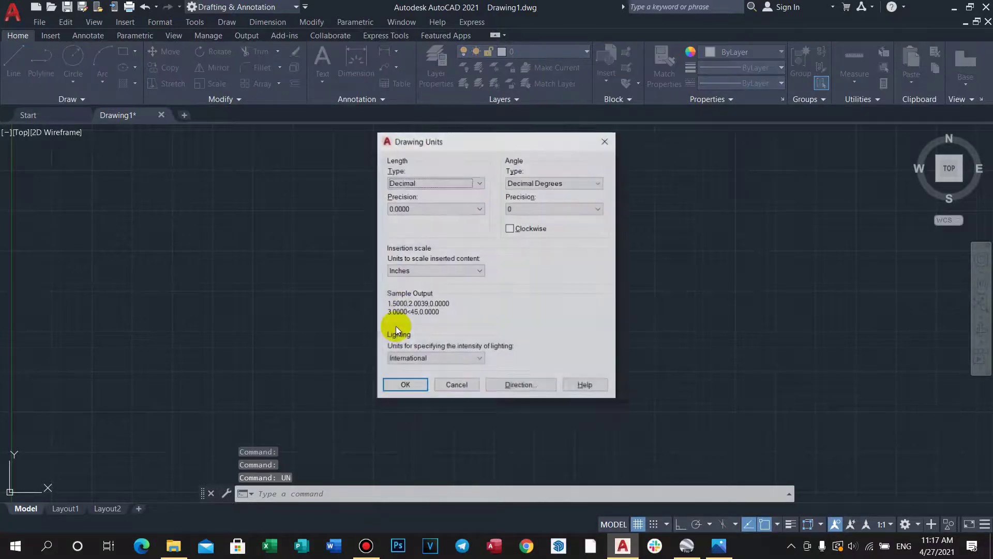
{"action": "left_click", "coordinate": [426, 271]}
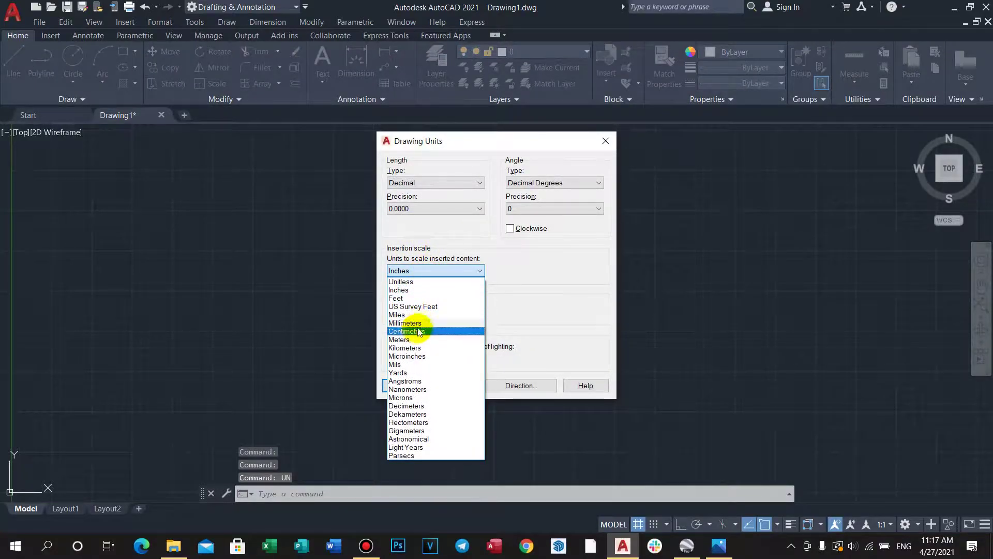
{"action": "left_click", "coordinate": [421, 318]}
{"action": "left_click", "coordinate": [405, 387]}
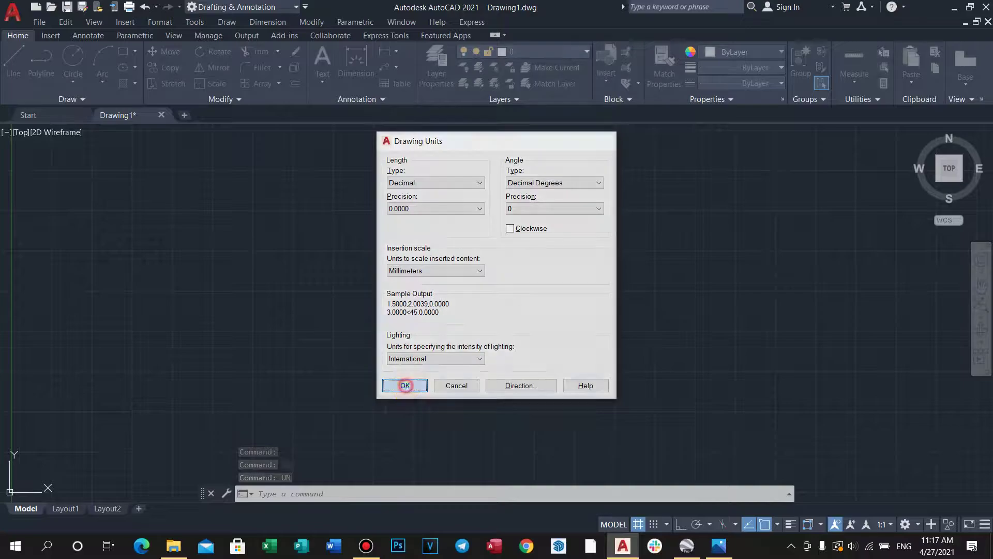
Turn Ortho mode on and the grid off in the new drawing.
{"action": "scroll", "coordinate": [376, 322], "scroll_direction": "down", "scroll_amount": 5}
{"action": "mouse_move", "coordinate": [350, 368]}
{"action": "middle_mouse_down"}
{"action": "mouse_move", "coordinate": [393, 357]}
{"action": "mouse_move", "coordinate": [397, 373]}
{"action": "middle_mouse_up"}
{"action": "key", "text": "F8"}
{"action": "key", "text": "F7"}
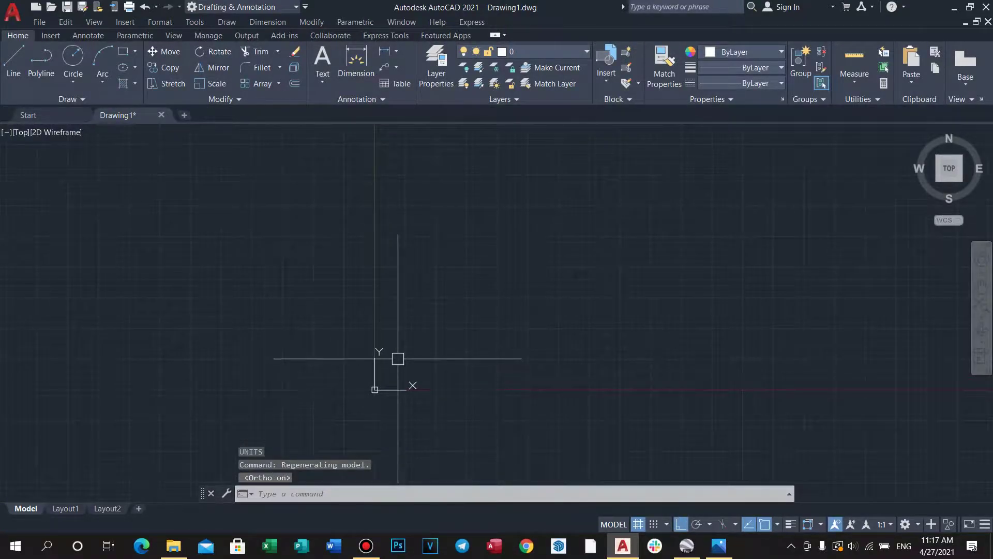
{"action": "mouse_move", "coordinate": [400, 337]}
{"action": "middle_mouse_down"}
{"action": "mouse_move", "coordinate": [390, 311]}
{"action": "mouse_move", "coordinate": [390, 338]}
{"action": "middle_mouse_up"}
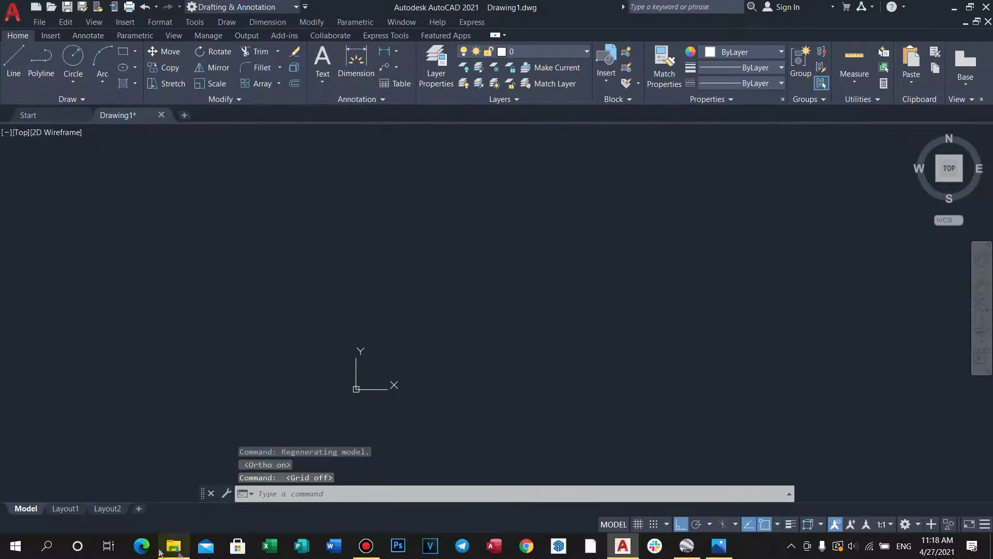
Insert image 1 from the 2070 folder near the drawing's origin with scale factor 1 and rotation angle 0.
{"action": "mouse_move", "coordinate": [181, 553]}
{"action": "left_click", "coordinate": [166, 514]}
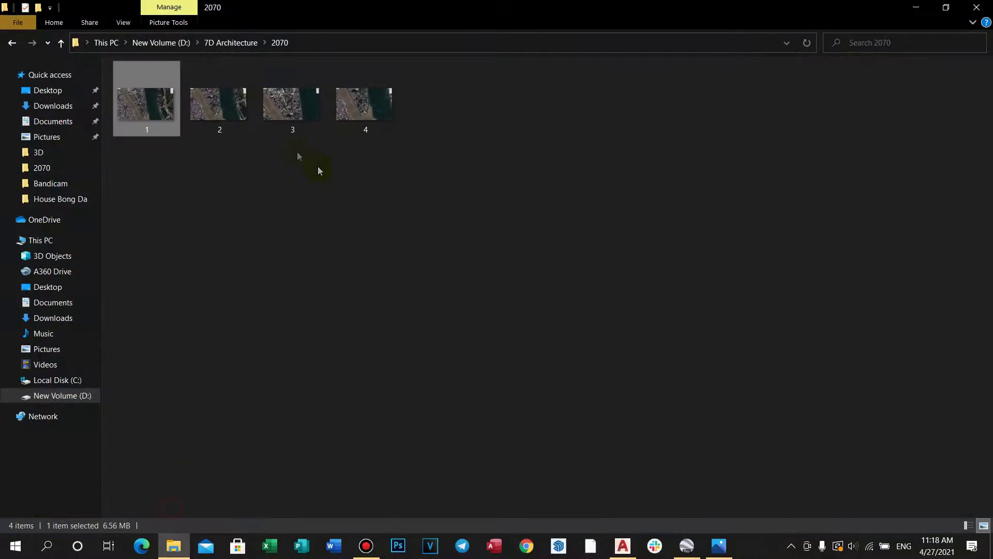
{"action": "mouse_move", "coordinate": [134, 106]}
{"action": "left_mouse_down"}
{"action": "mouse_move", "coordinate": [169, 191]}
{"action": "mouse_move", "coordinate": [386, 424]}
{"action": "mouse_move", "coordinate": [609, 423]}
{"action": "mouse_move", "coordinate": [623, 543]}
{"action": "mouse_move", "coordinate": [478, 313]}
{"action": "left_mouse_up"}
{"action": "left_click", "coordinate": [390, 361]}
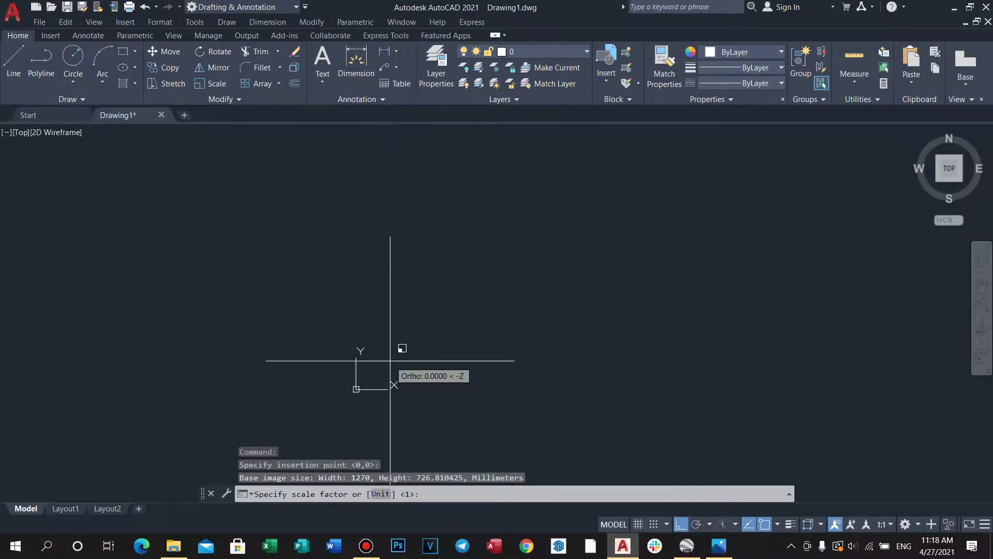
{"action": "key", "text": "Return"}
{"action": "key", "text": "Return"}
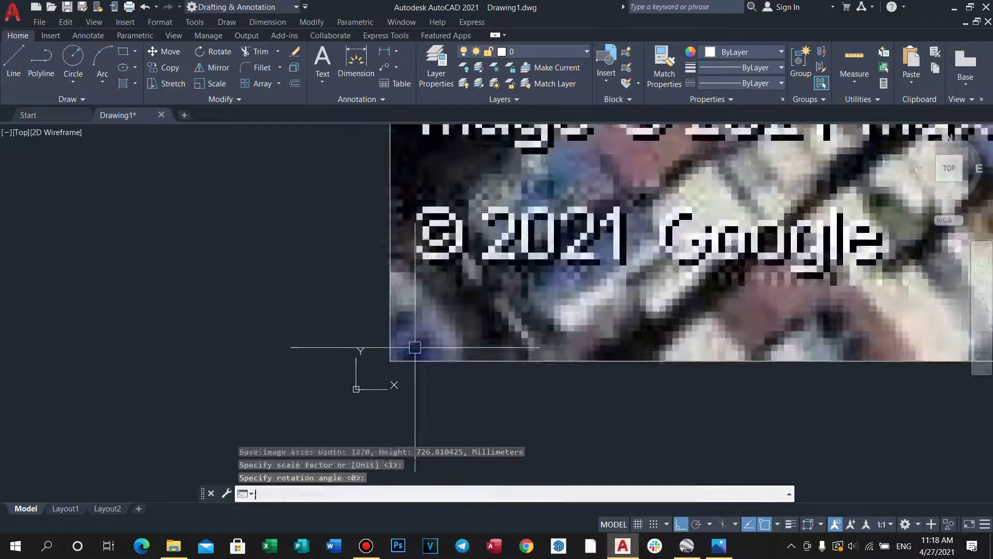
Examine the inserted satellite image as a whole and in detail around the bridge and roundabout.
{"action": "scroll", "coordinate": [485, 351], "scroll_direction": "down", "scroll_amount": 3}
{"action": "middle_click_drag", "start_coordinate": [485, 351], "coordinate": [450, 356]}
{"action": "scroll", "coordinate": [510, 311], "scroll_direction": "down", "scroll_amount": 3}
{"action": "middle_click_drag", "start_coordinate": [559, 282], "coordinate": [536, 290]}
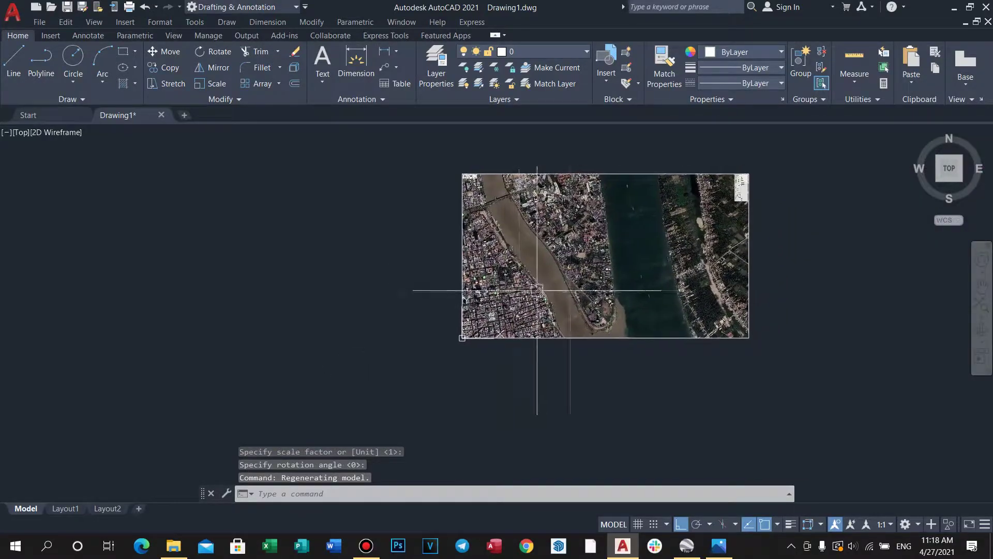
{"action": "scroll", "coordinate": [578, 291], "scroll_direction": "up", "scroll_amount": 5}
{"action": "scroll", "coordinate": [585, 294], "scroll_direction": "down", "scroll_amount": 3}
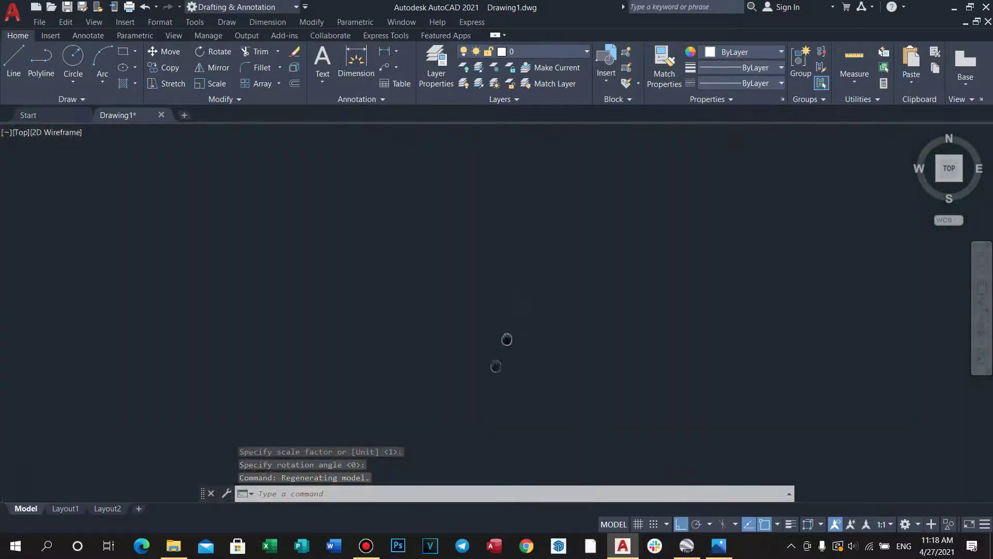
{"action": "scroll", "coordinate": [501, 291], "scroll_direction": "down", "scroll_amount": 6}
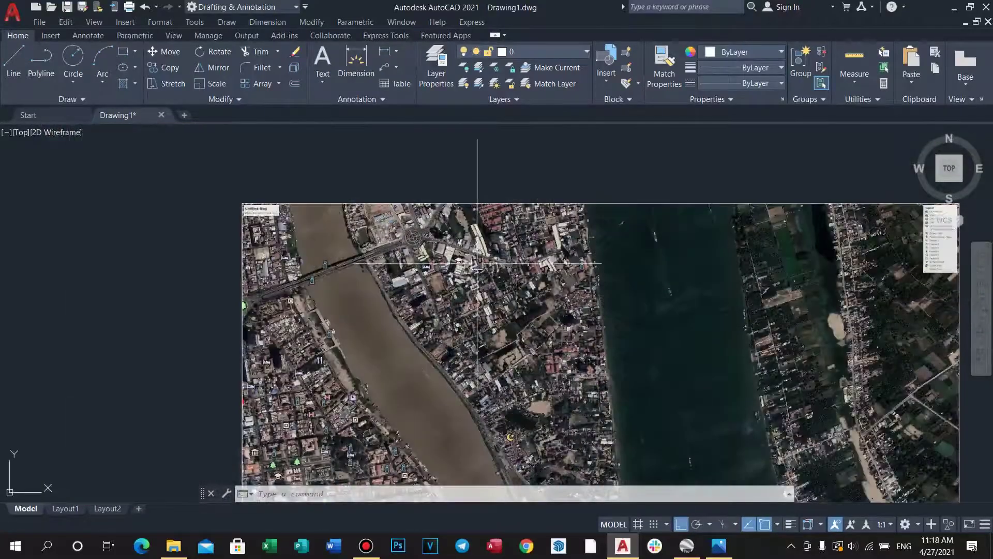
{"action": "scroll", "coordinate": [448, 226], "scroll_direction": "up", "scroll_amount": 8}
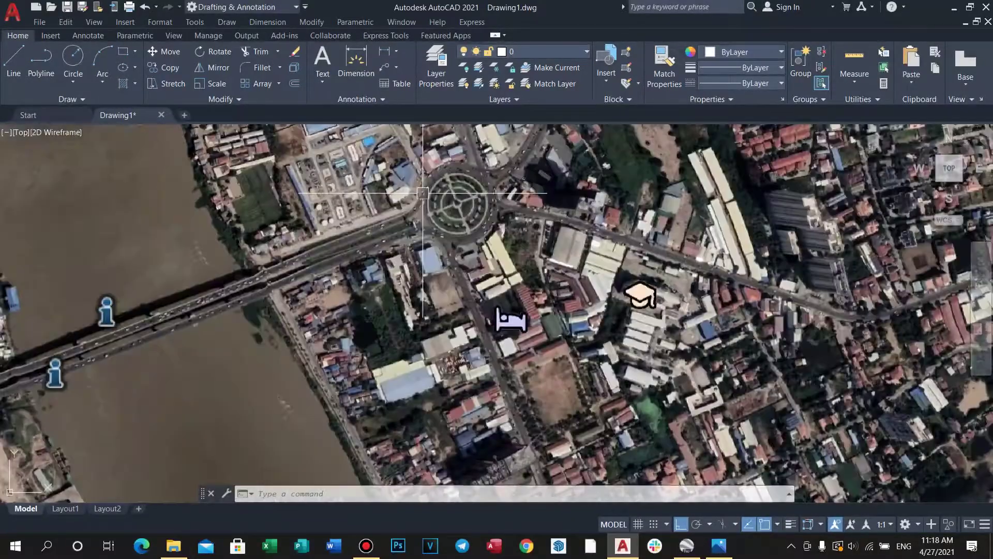
{"action": "scroll", "coordinate": [656, 254], "scroll_direction": "down", "scroll_amount": 9}
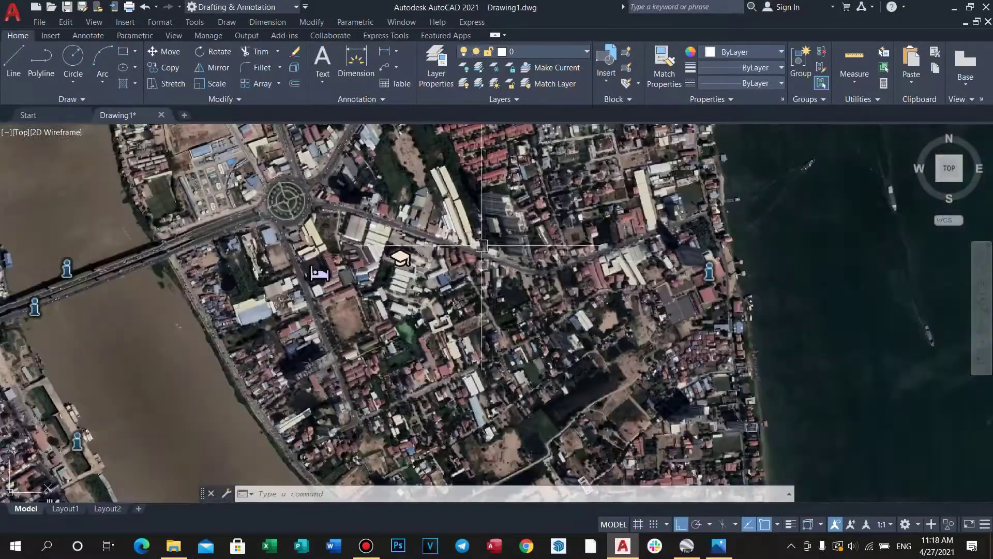
{"action": "scroll", "coordinate": [559, 289], "scroll_direction": "up", "scroll_amount": 2}
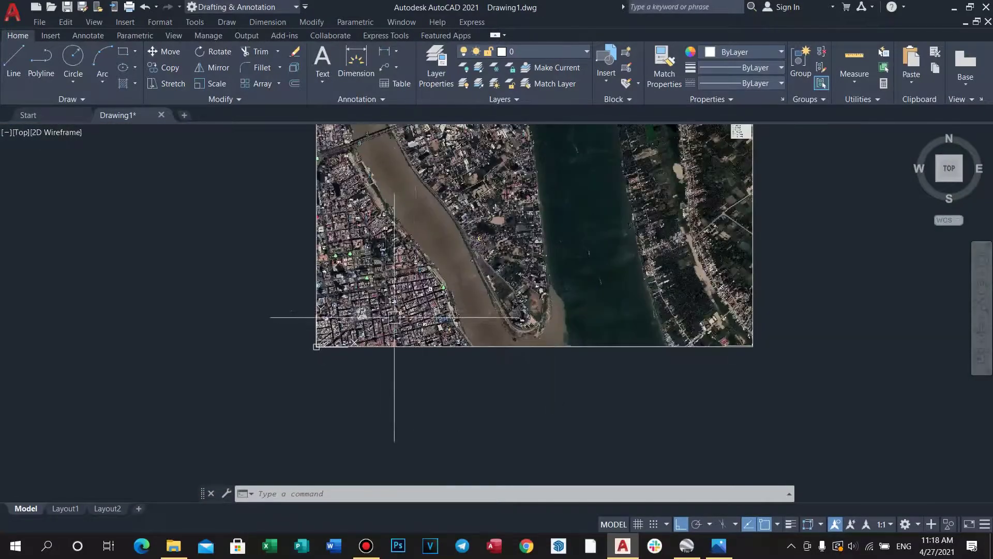
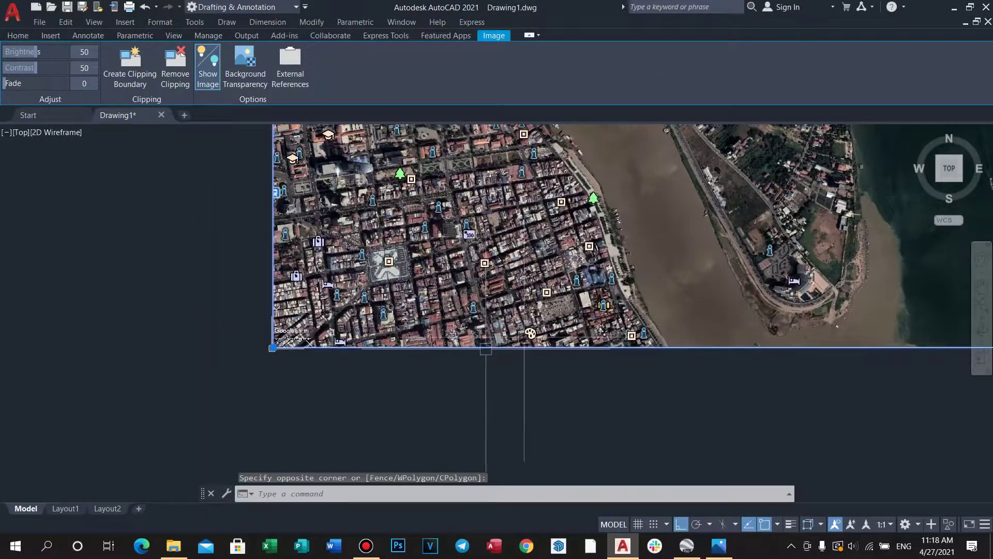
Examine the 1000 ft scale bar in the lower-right corner of the satellite image.
{"action": "middle_click_drag", "start_coordinate": [577, 336], "coordinate": [419, 336]}
{"action": "scroll", "coordinate": [596, 342], "scroll_direction": "up", "scroll_amount": 2}
{"action": "middle_click_drag", "start_coordinate": [668, 342], "coordinate": [487, 321]}
{"action": "scroll", "coordinate": [612, 303], "scroll_direction": "up", "scroll_amount": 3}
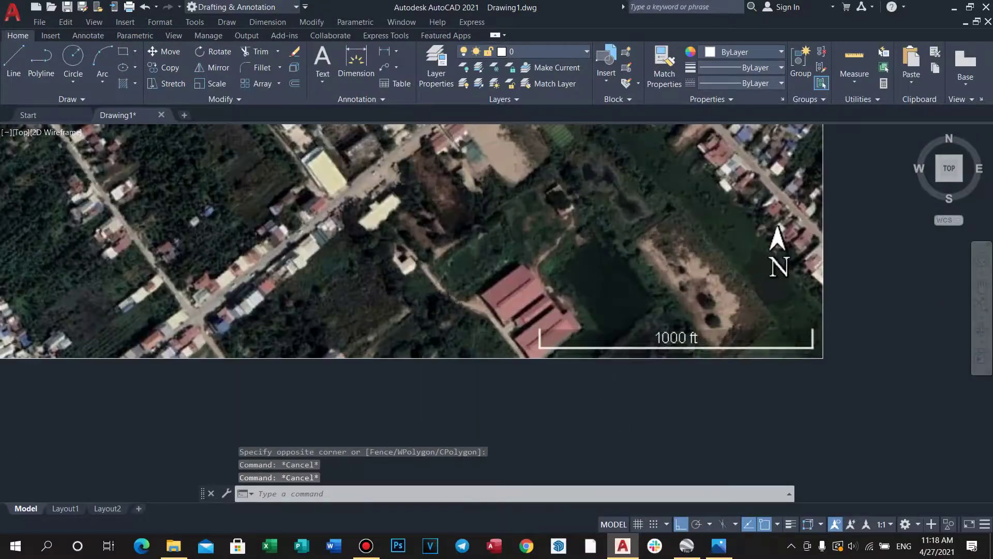
{"action": "scroll", "coordinate": [641, 330], "scroll_direction": "up", "scroll_amount": 3}
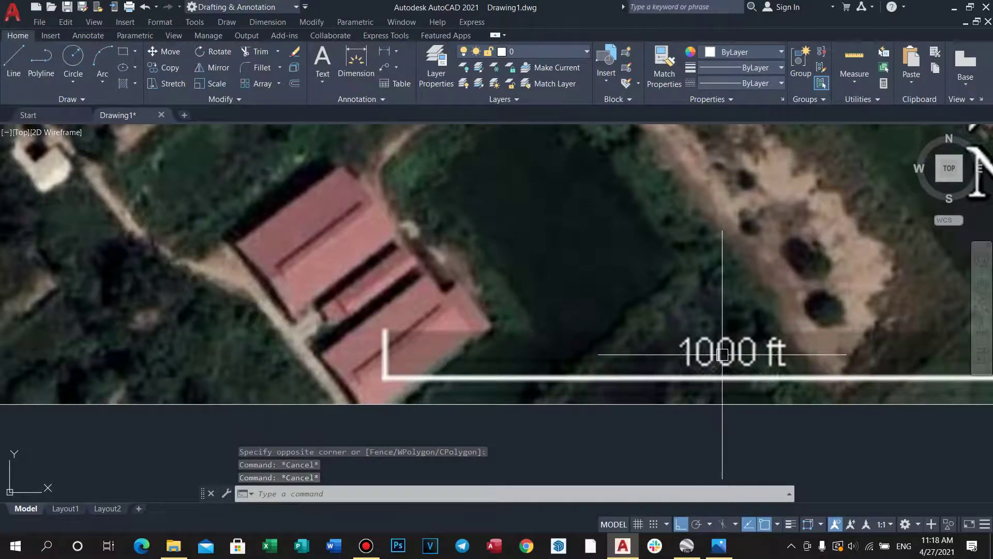
{"action": "scroll", "coordinate": [667, 334], "scroll_direction": "down", "scroll_amount": 2}
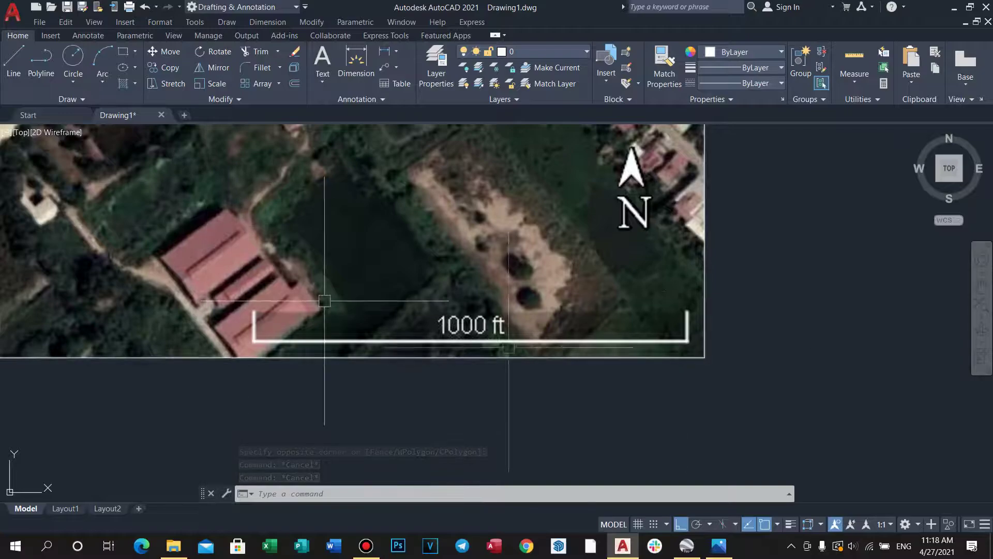
{"action": "scroll", "coordinate": [451, 323], "scroll_direction": "up", "scroll_amount": 2}
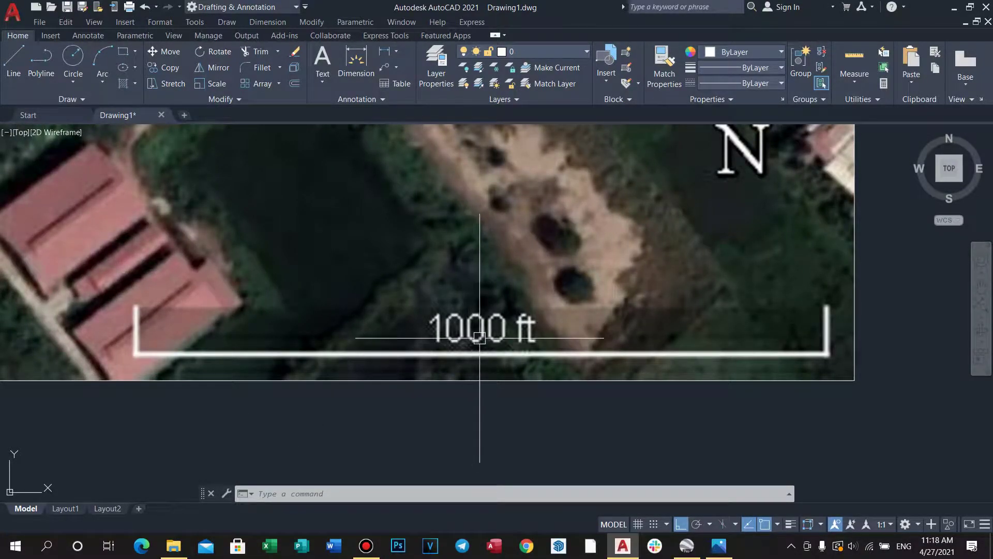
{"action": "scroll", "coordinate": [479, 339], "scroll_direction": "down", "scroll_amount": 5}
{"action": "middle_click_drag", "start_coordinate": [345, 322], "coordinate": [461, 322]}
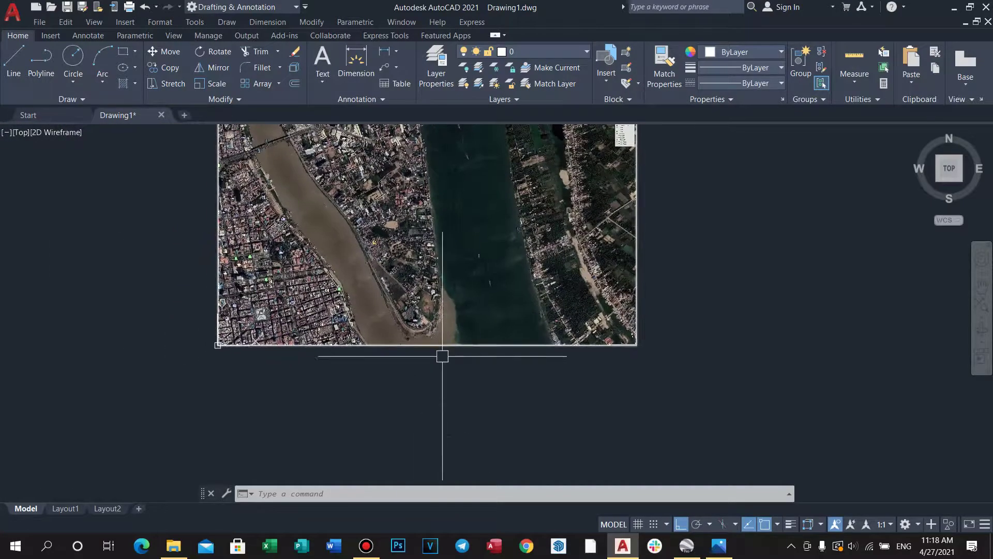
Switch to Chrome and search Google for "ft to m".
{"action": "left_click", "coordinate": [527, 548]}
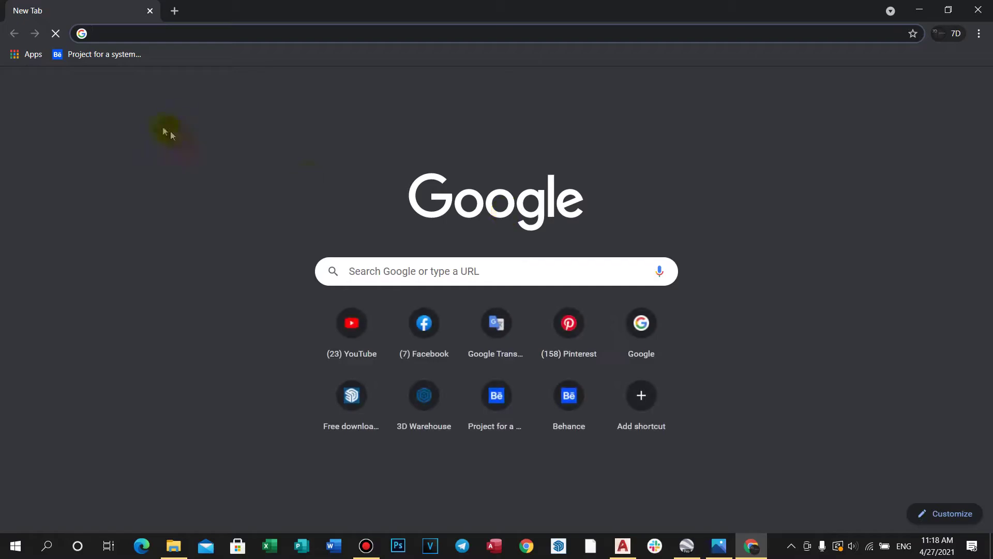
{"action": "left_click", "coordinate": [141, 38]}
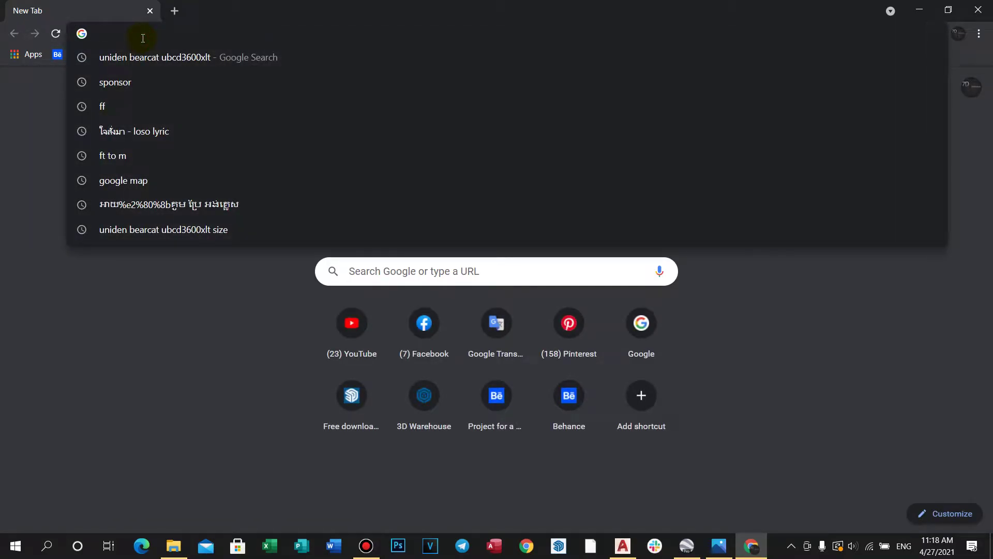
{"action": "type", "text": "f"}
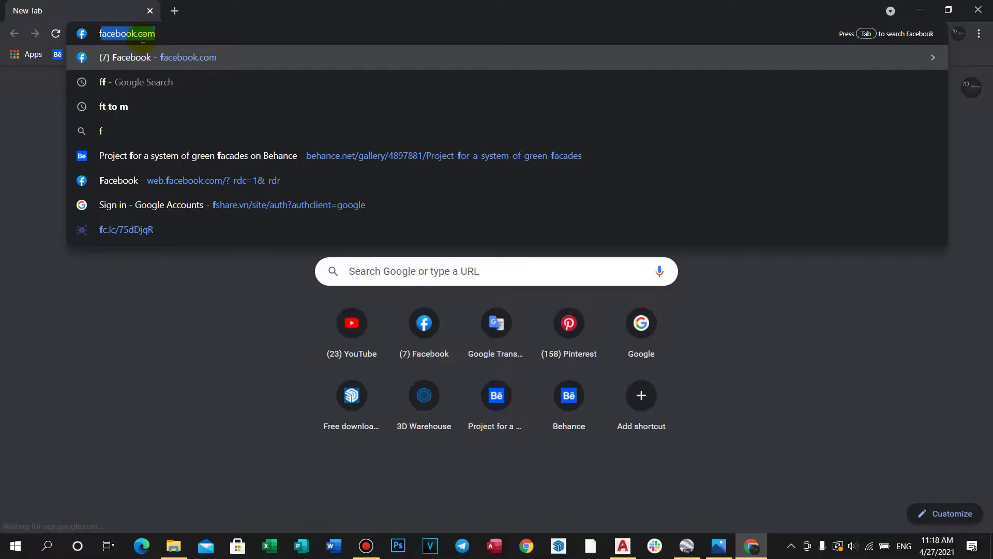
{"action": "key", "text": "BackSpace"}
{"action": "key", "text": "BackSpace"}
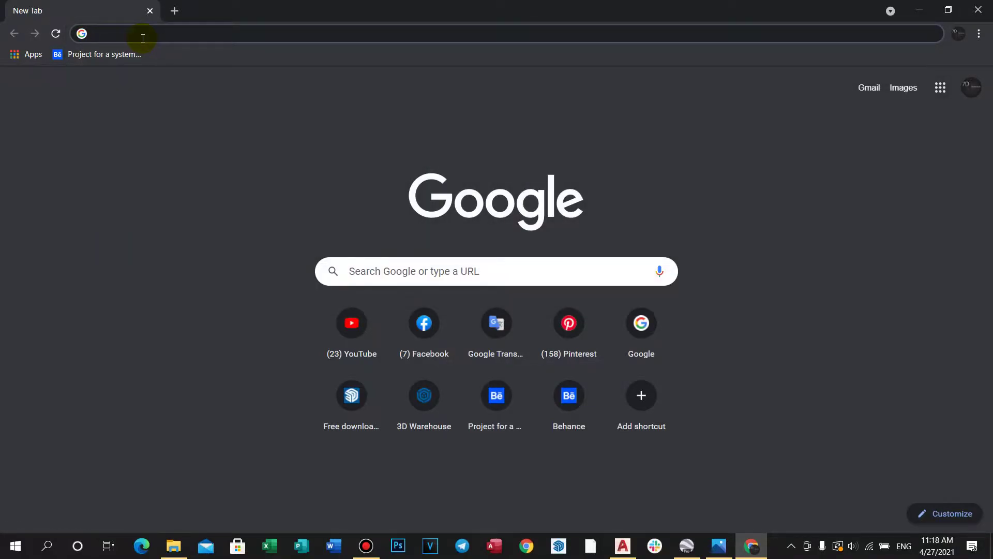
{"action": "type", "text": "t"}
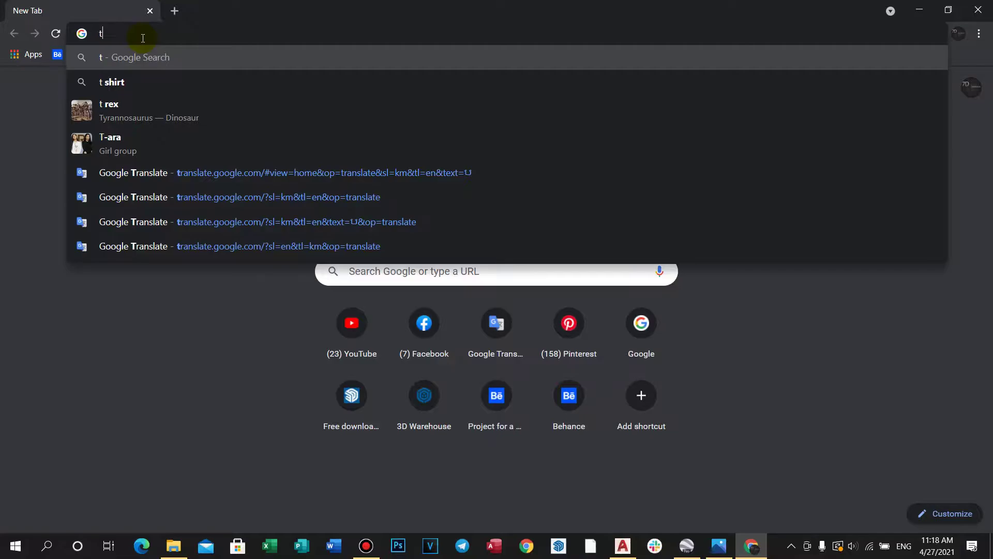
{"action": "key", "text": "BackSpace"}
{"action": "type", "text": "ft"}
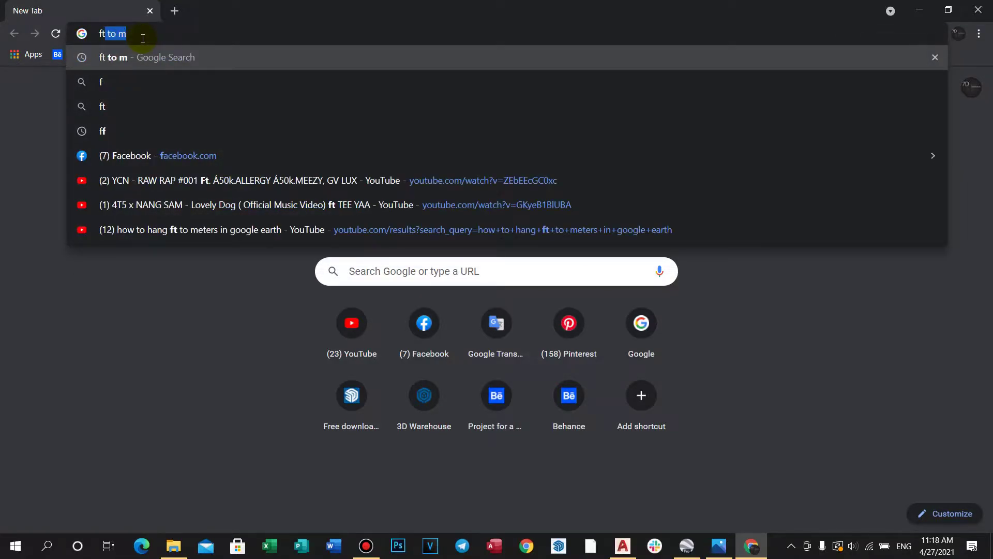
{"action": "left_click", "coordinate": [152, 29]}
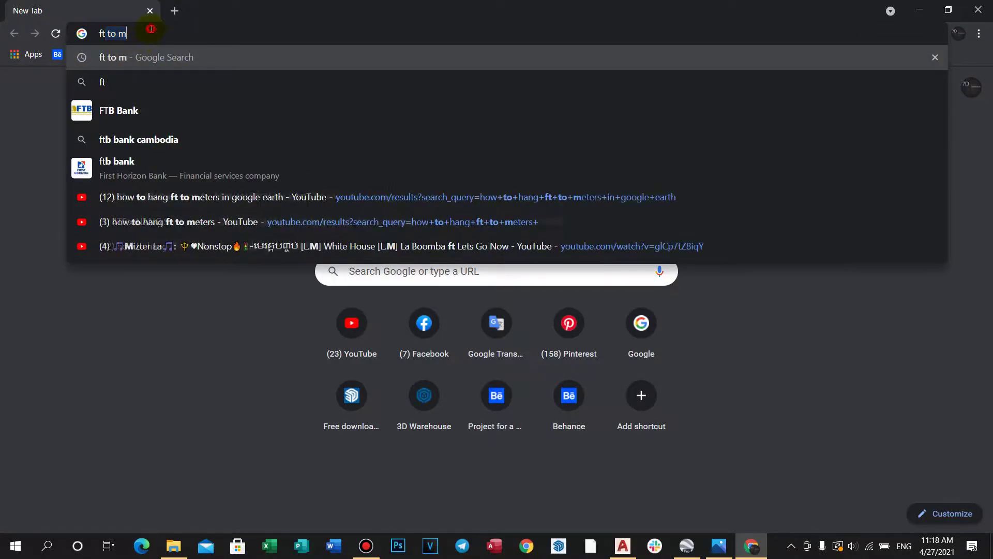
{"action": "key", "text": "Return"}
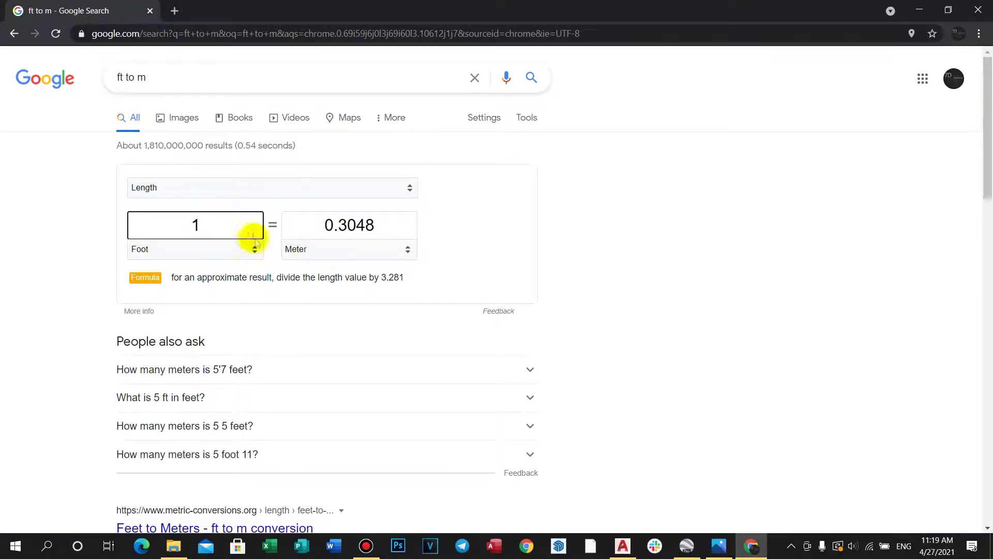
Convert 1000 feet to millimetres in the length converter and select the converted value.
{"action": "left_click", "coordinate": [408, 252]}
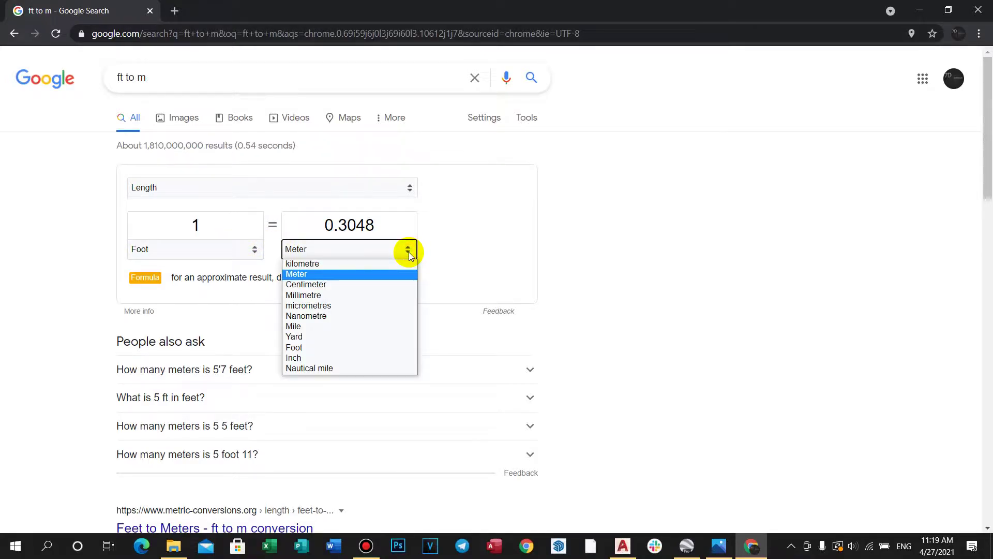
{"action": "left_click", "coordinate": [334, 296]}
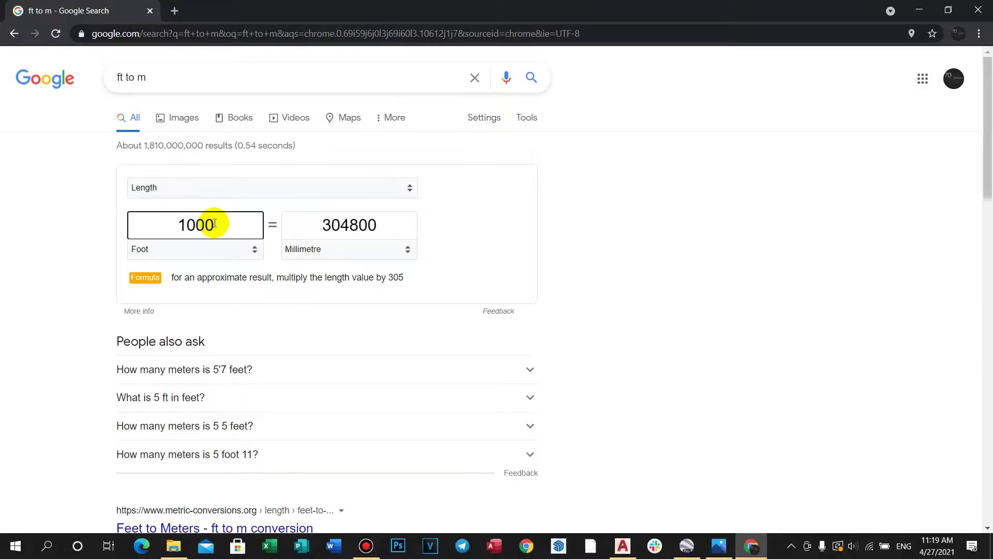
{"action": "double_click", "coordinate": [377, 225]}
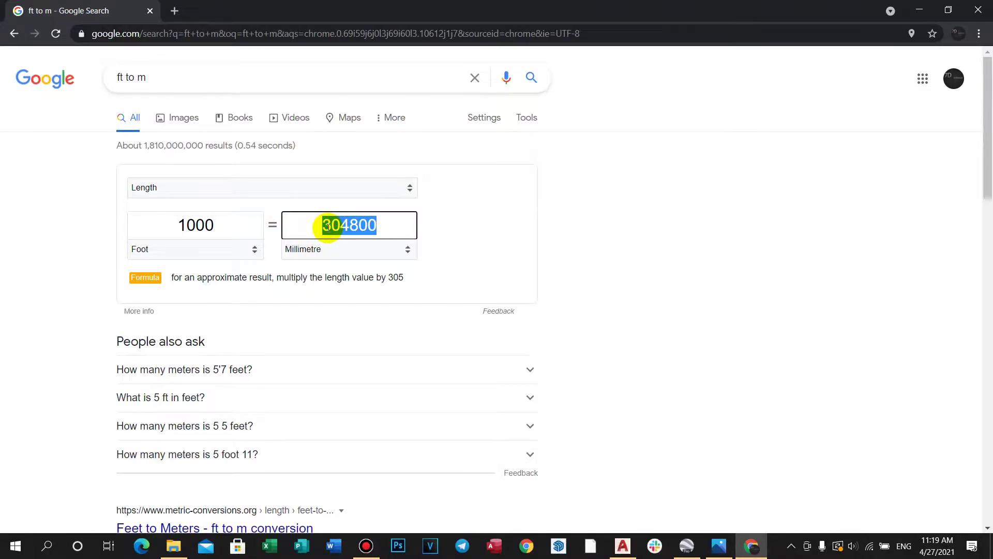
Switch back to AutoCAD and draw a vertical construction line through the left end of the image's 1000 ft scale bar.
{"action": "key", "text": "alt+Tab"}
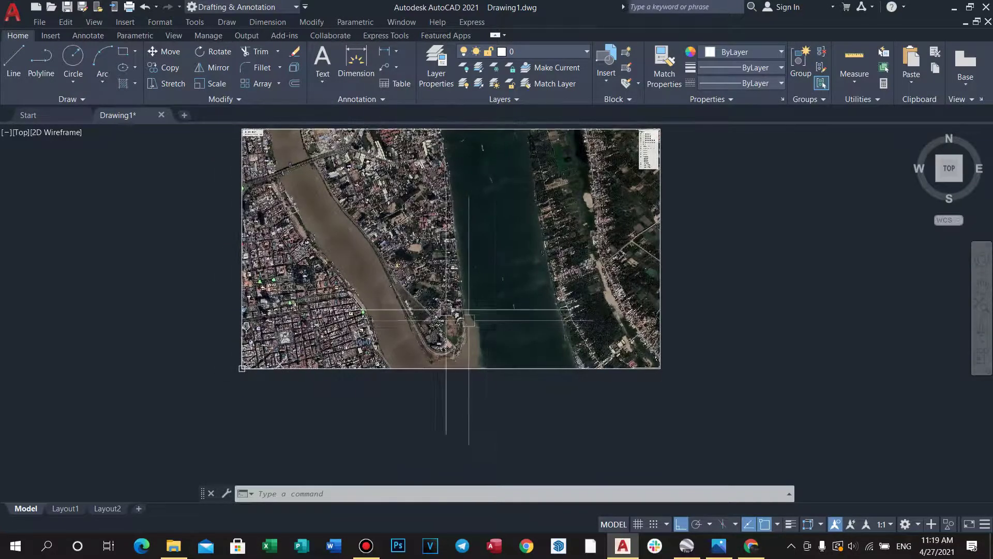
{"action": "scroll", "coordinate": [456, 282], "scroll_direction": "up", "scroll_amount": 4}
{"action": "scroll", "coordinate": [452, 281], "scroll_direction": "down", "scroll_amount": 4}
{"action": "middle_click_drag", "start_coordinate": [633, 359], "coordinate": [523, 312]}
{"action": "scroll", "coordinate": [526, 313], "scroll_direction": "up", "scroll_amount": 4}
{"action": "key", "text": "Escape"}
{"action": "key", "text": "Escape"}
{"action": "key", "text": "Escape"}
{"action": "scroll", "coordinate": [586, 361], "scroll_direction": "up", "scroll_amount": 6}
{"action": "scroll", "coordinate": [586, 361], "scroll_direction": "up", "scroll_amount": 5}
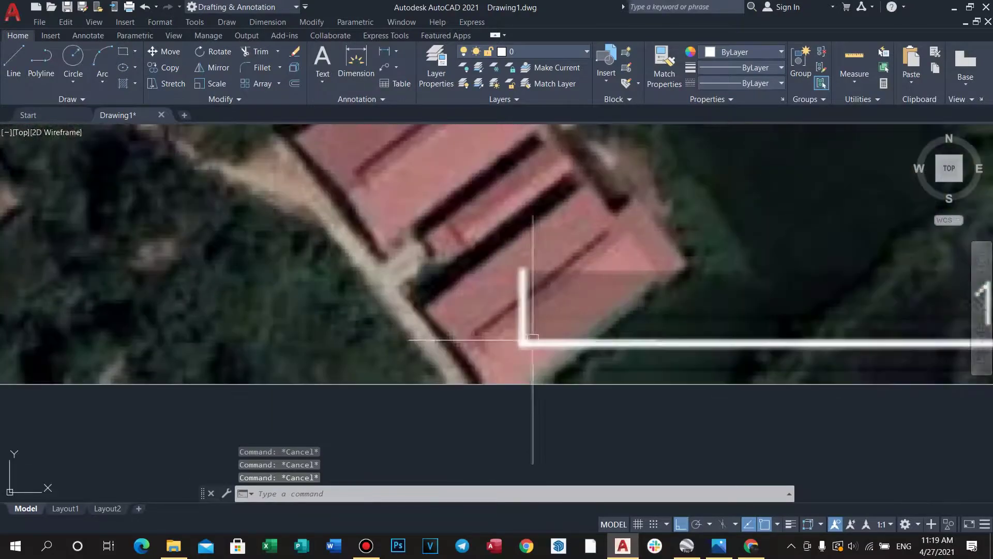
{"action": "type", "text": "x"}
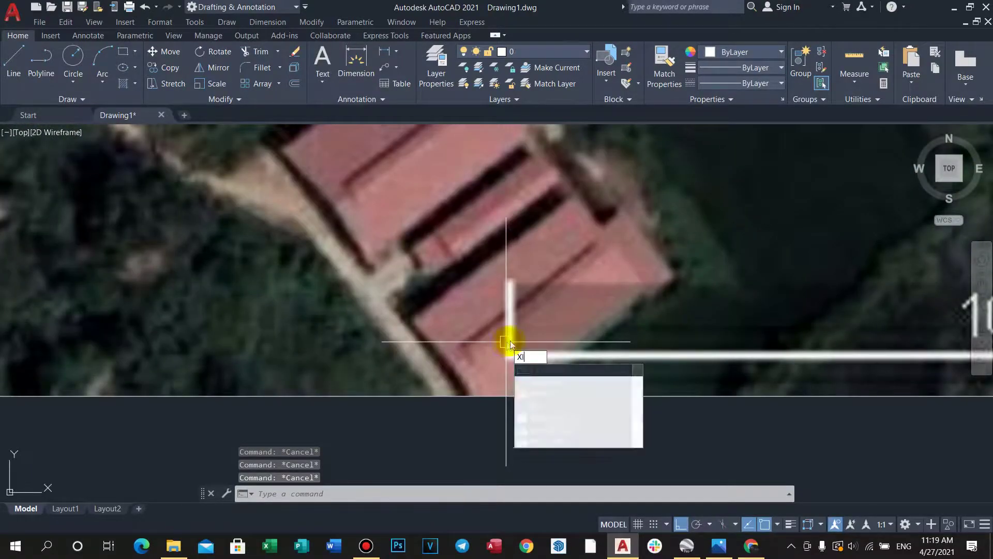
{"action": "key", "text": "Return"}
{"action": "scroll", "coordinate": [506, 346], "scroll_direction": "up", "scroll_amount": 3}
{"action": "scroll", "coordinate": [478, 367], "scroll_direction": "down", "scroll_amount": 2}
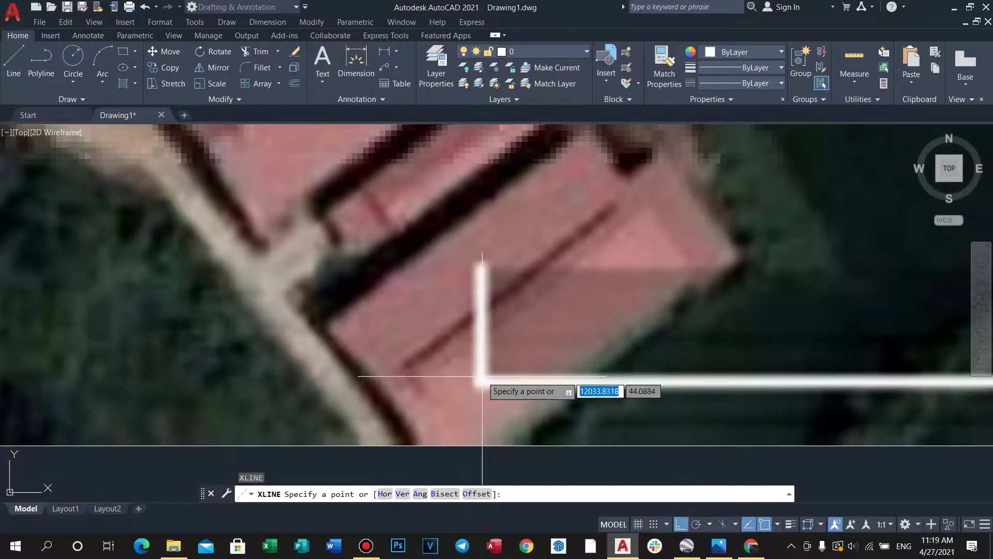
{"action": "left_click", "coordinate": [482, 382]}
{"action": "left_click", "coordinate": [527, 275]}
{"action": "key", "text": "Return"}
Draw a second vertical construction line through the right end of the 1000 ft scale bar.
{"action": "scroll", "coordinate": [577, 288], "scroll_direction": "down", "scroll_amount": 5}
{"action": "scroll", "coordinate": [657, 310], "scroll_direction": "up", "scroll_amount": 6}
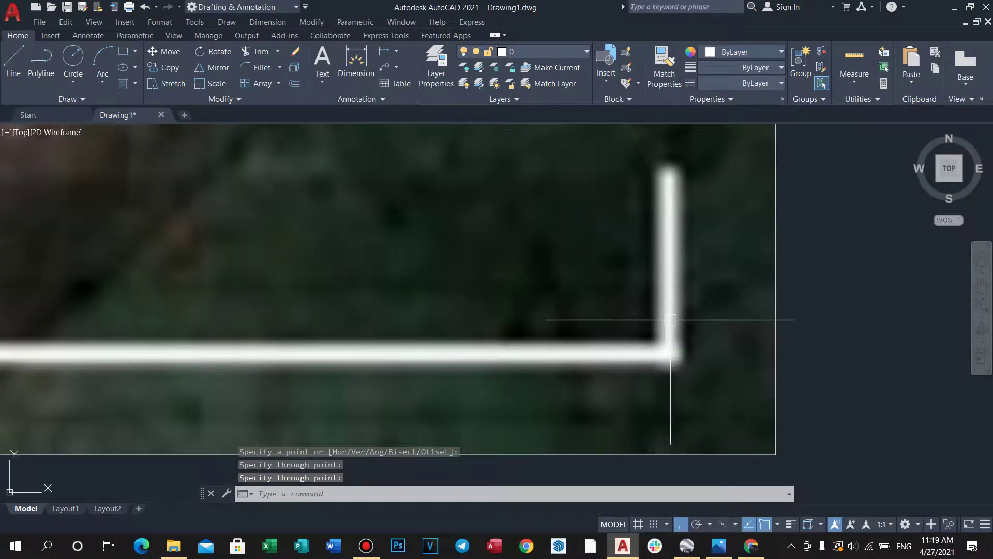
{"action": "type", "text": "xl"}
{"action": "key", "text": "Return"}
{"action": "scroll", "coordinate": [654, 343], "scroll_direction": "up", "scroll_amount": 2}
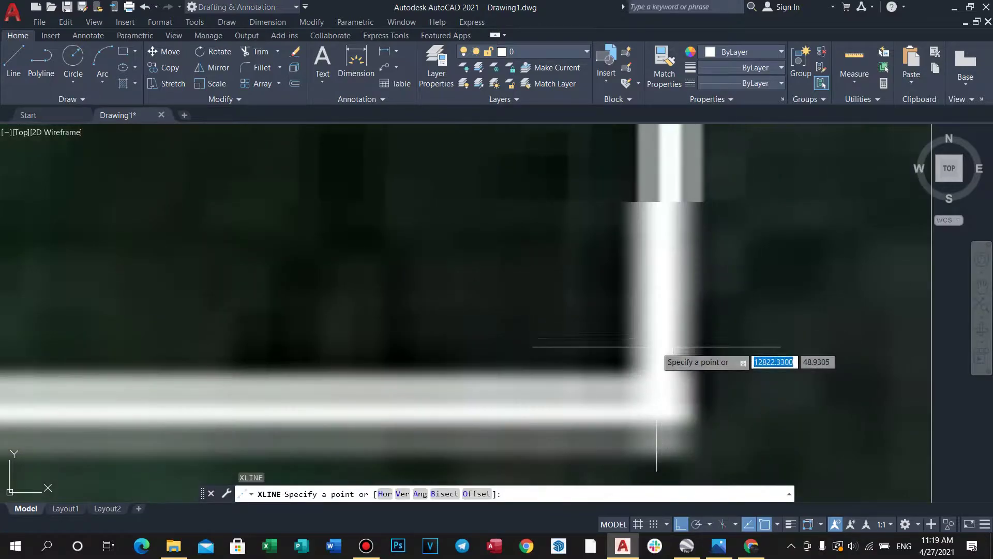
{"action": "scroll", "coordinate": [657, 350], "scroll_direction": "down", "scroll_amount": 2}
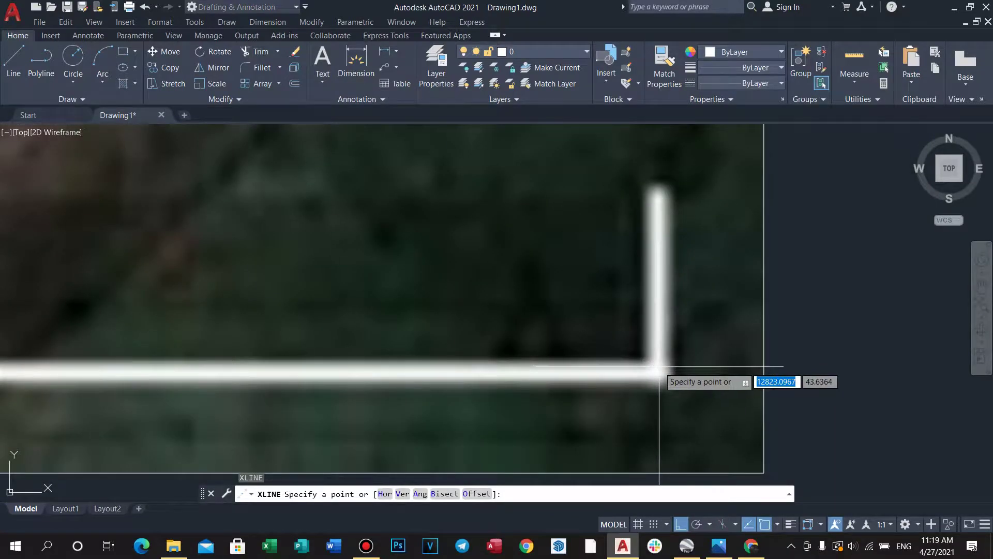
{"action": "left_click", "coordinate": [659, 366]}
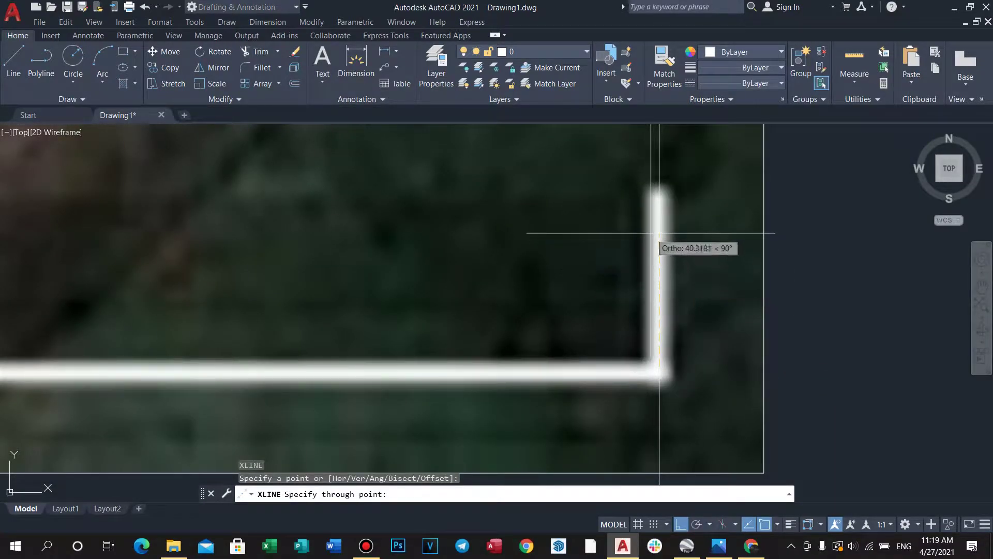
{"action": "left_click", "coordinate": [659, 203]}
{"action": "key", "text": "Escape"}
{"action": "key", "text": "Escape"}
Draw a horizontal line along the 1000 ft scale bar between the two construction lines.
{"action": "scroll", "coordinate": [614, 282], "scroll_direction": "down", "scroll_amount": 5}
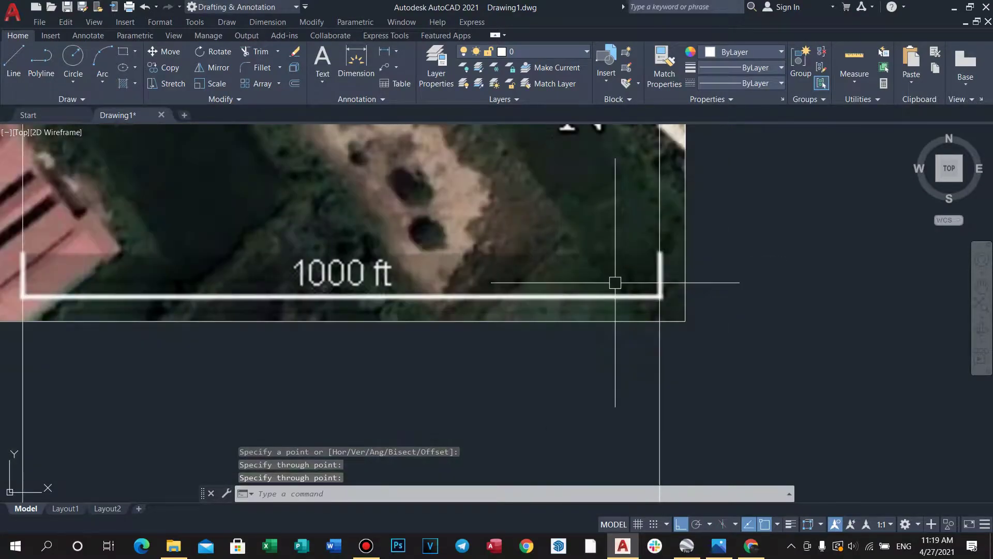
{"action": "scroll", "coordinate": [359, 306], "scroll_direction": "up", "scroll_amount": 5}
{"action": "middle_click_drag", "start_coordinate": [359, 306], "coordinate": [417, 320]}
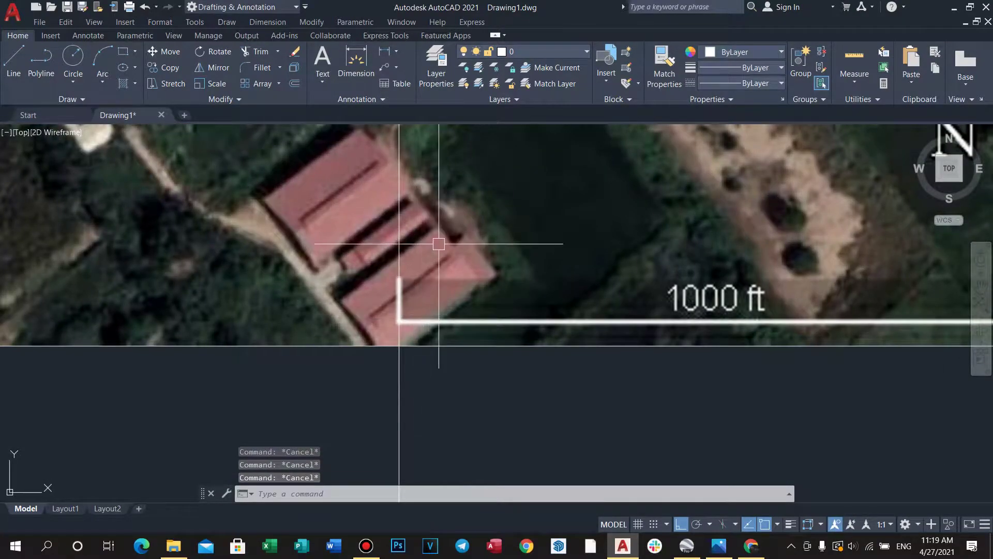
{"action": "scroll", "coordinate": [489, 296], "scroll_direction": "down", "scroll_amount": 2}
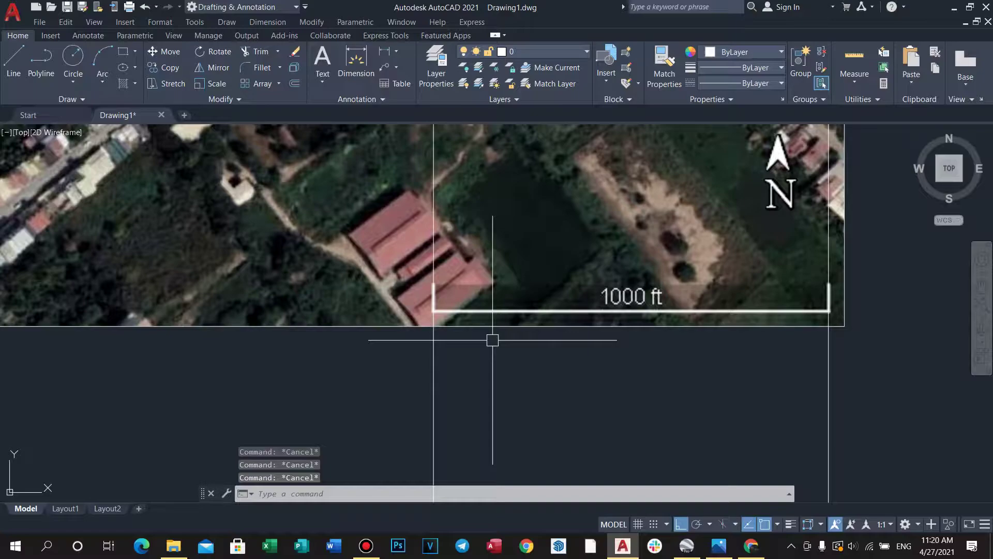
{"action": "key", "text": "Return"}
{"action": "scroll", "coordinate": [422, 304], "scroll_direction": "up", "scroll_amount": 10}
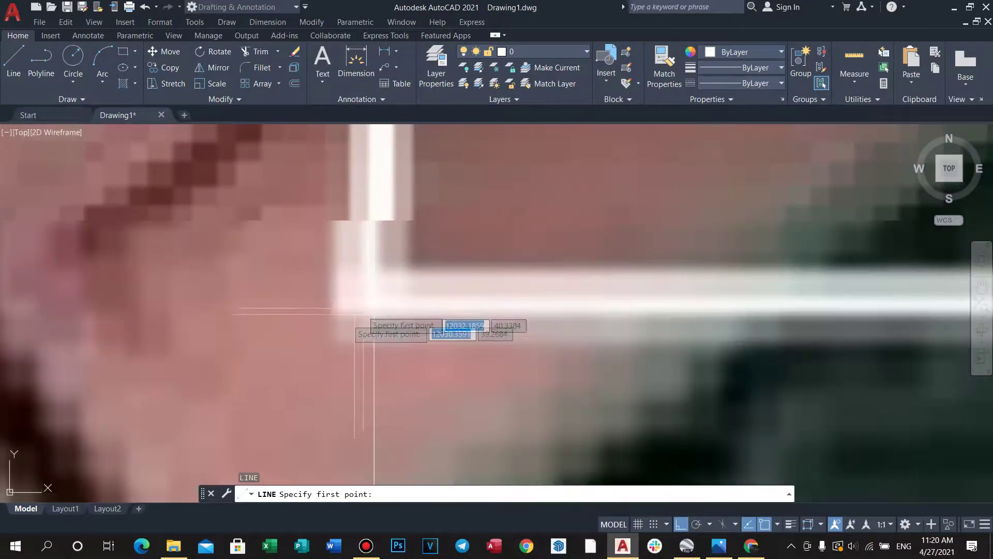
{"action": "left_click", "coordinate": [374, 285]}
{"action": "scroll", "coordinate": [554, 283], "scroll_direction": "down", "scroll_amount": 6}
{"action": "scroll", "coordinate": [673, 290], "scroll_direction": "up", "scroll_amount": 8}
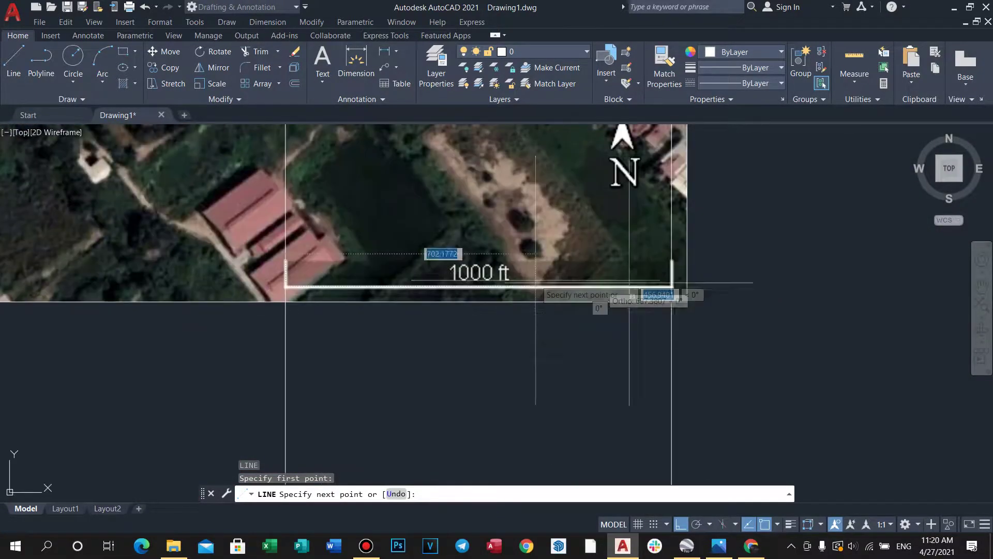
{"action": "left_click", "coordinate": [709, 317]}
{"action": "key", "text": "Escape"}
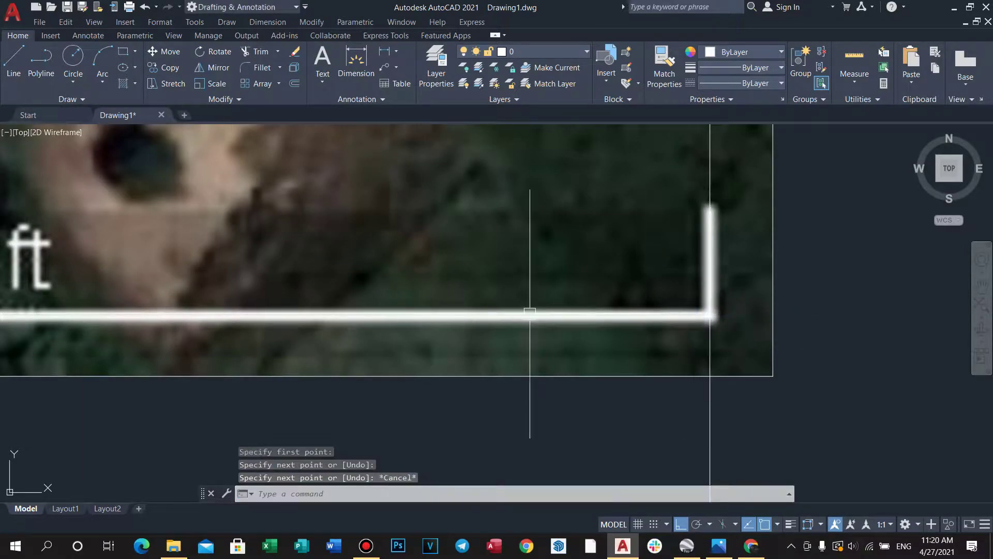
{"action": "key", "text": "Escape"}
Change the colour of the line along the scale bar to red.
{"action": "left_click", "coordinate": [526, 317]}
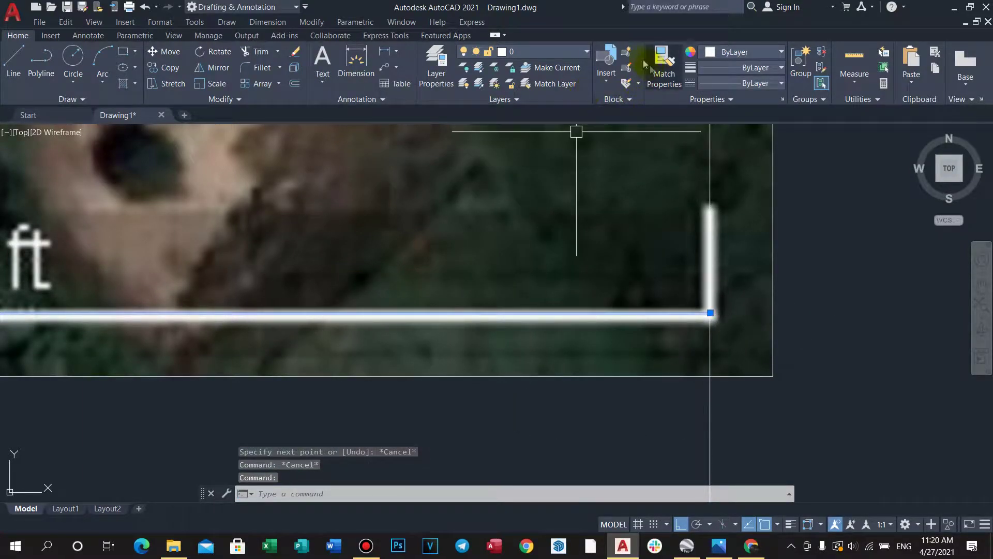
{"action": "left_click", "coordinate": [736, 50]}
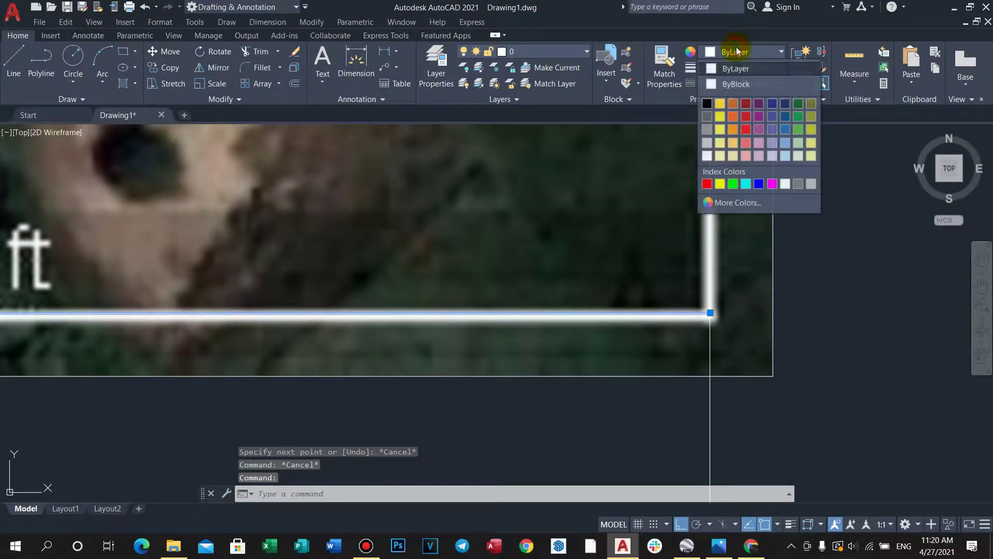
{"action": "left_click", "coordinate": [746, 104]}
{"action": "scroll", "coordinate": [676, 302], "scroll_direction": "down", "scroll_amount": 4}
{"action": "key", "text": "Escape"}
{"action": "left_click", "coordinate": [614, 392]}
{"action": "key", "text": "Escape"}
{"action": "key", "text": "Escape"}
{"action": "key", "text": "Escape"}
{"action": "key", "text": "Escape"}
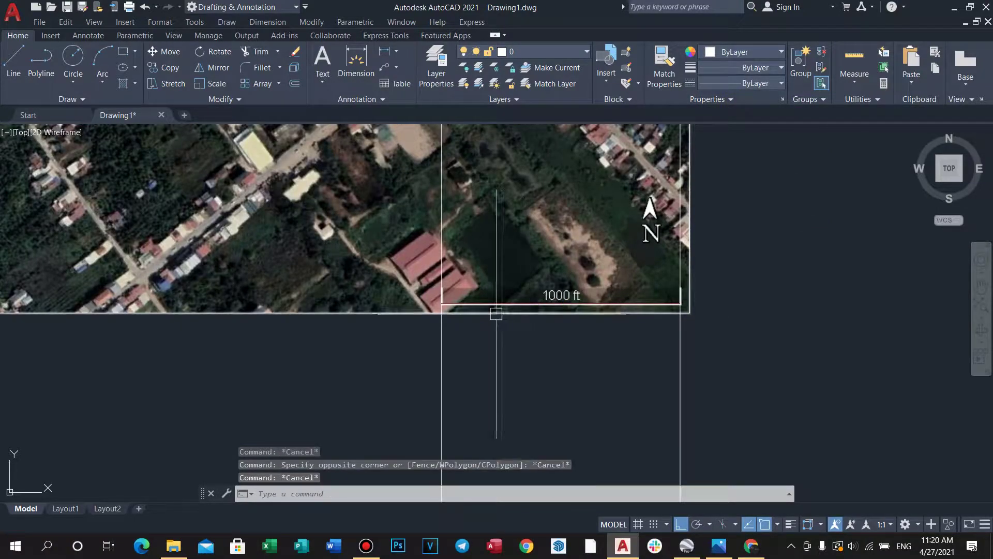
Draw a horizontal line 304800 mm long below the image, starting on the construction line through the scale bar's left end.
{"action": "scroll", "coordinate": [496, 325], "scroll_direction": "down", "scroll_amount": 4}
{"action": "scroll", "coordinate": [485, 335], "scroll_direction": "up", "scroll_amount": 10}
{"action": "middle_click_drag", "start_coordinate": [516, 302], "coordinate": [505, 335]}
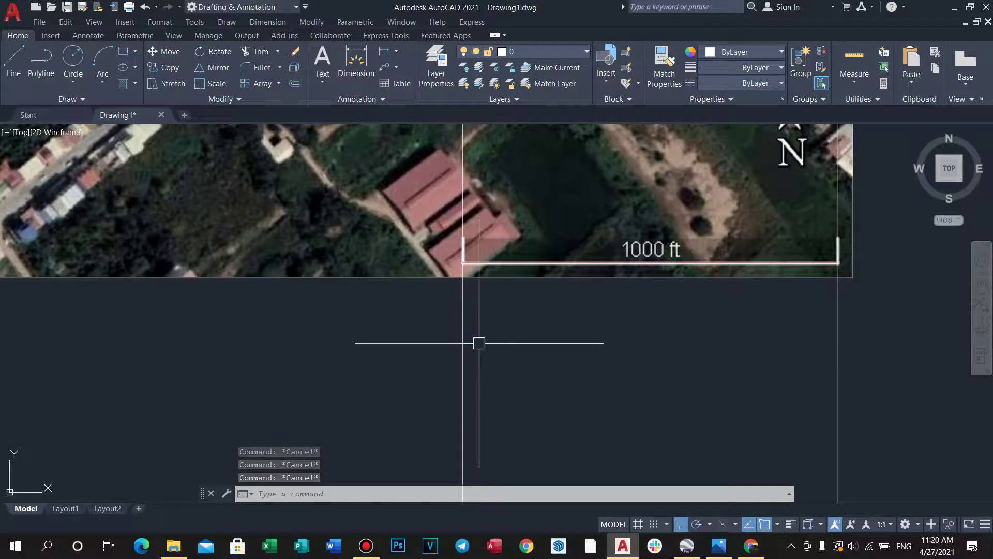
{"action": "type", "text": "l"}
{"action": "key", "text": "Return"}
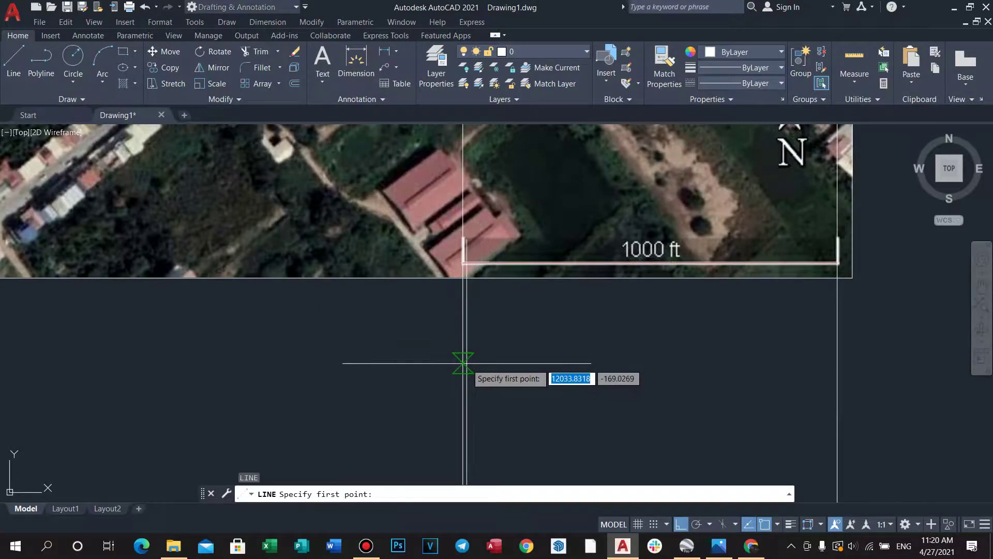
{"action": "left_click", "coordinate": [463, 365]}
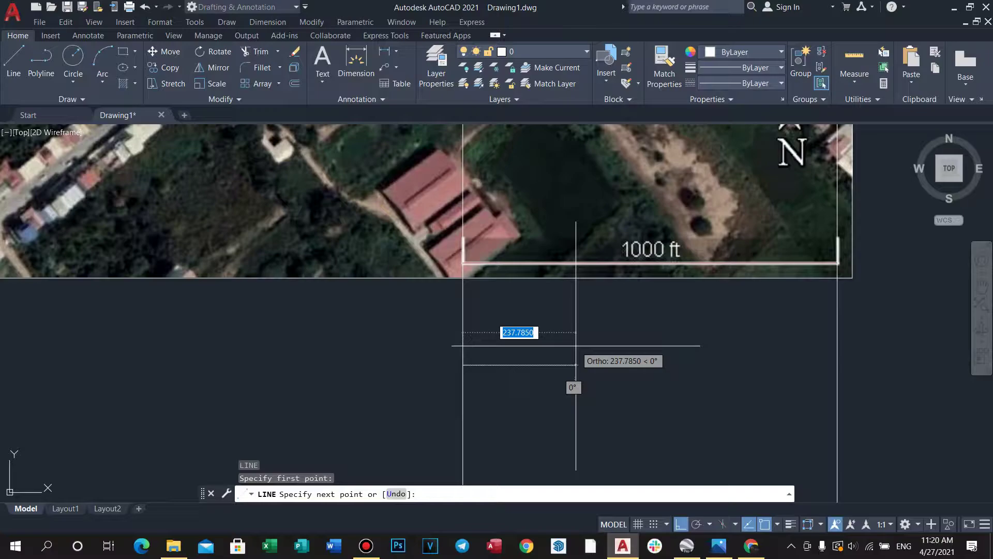
{"action": "type", "text": "30"}
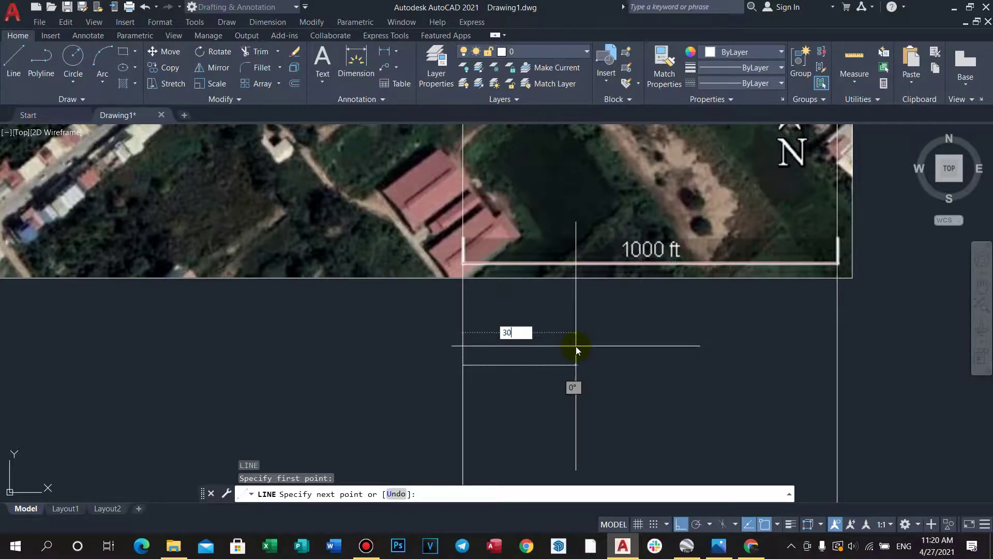
{"action": "type", "text": "4800"}
{"action": "key", "text": "Return"}
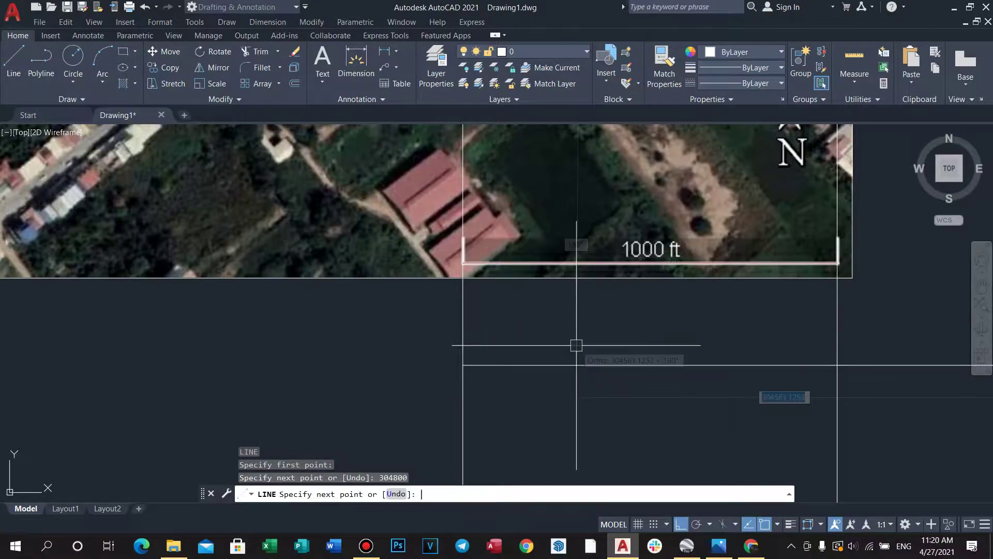
{"action": "key", "text": "Return"}
Scale the image and red line by reference from the 304800 mm line's start, matching the construction line spacing to that line's full length.
{"action": "scroll", "coordinate": [583, 343], "scroll_direction": "down", "scroll_amount": 5}
{"action": "scroll", "coordinate": [567, 245], "scroll_direction": "down", "scroll_amount": 10}
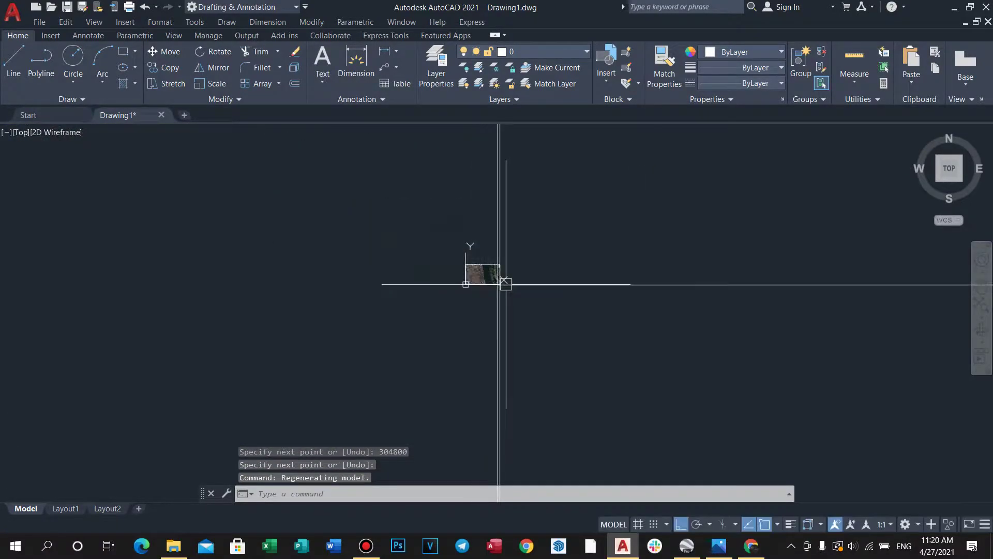
{"action": "scroll", "coordinate": [495, 297], "scroll_direction": "up", "scroll_amount": 7}
{"action": "middle_click_drag", "start_coordinate": [210, 359], "coordinate": [479, 329]}
{"action": "scroll", "coordinate": [468, 321], "scroll_direction": "down", "scroll_amount": 3}
{"action": "scroll", "coordinate": [515, 304], "scroll_direction": "up", "scroll_amount": 12}
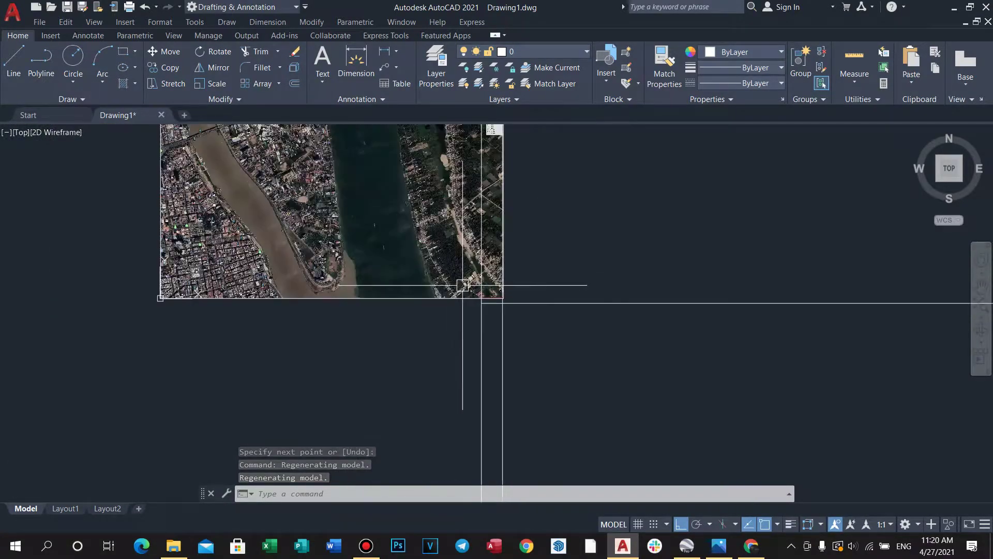
{"action": "scroll", "coordinate": [544, 234], "scroll_direction": "down", "scroll_amount": 6}
{"action": "scroll", "coordinate": [545, 262], "scroll_direction": "up", "scroll_amount": 7}
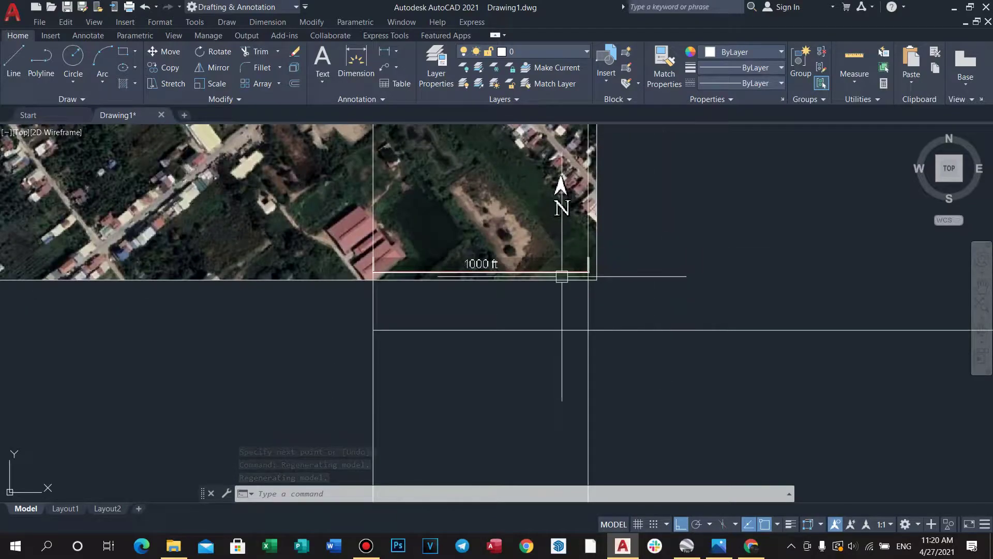
{"action": "left_click", "coordinate": [581, 313]}
{"action": "left_click", "coordinate": [482, 192]}
{"action": "scroll", "coordinate": [428, 318], "scroll_direction": "down", "scroll_amount": 4}
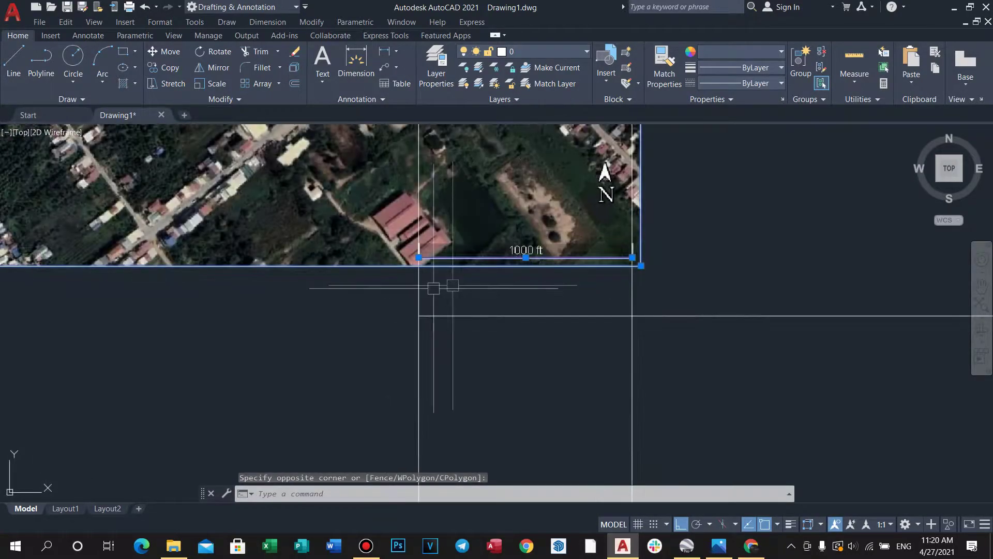
{"action": "scroll", "coordinate": [445, 284], "scroll_direction": "up", "scroll_amount": 4}
{"action": "middle_click_drag", "start_coordinate": [450, 291], "coordinate": [450, 293]}
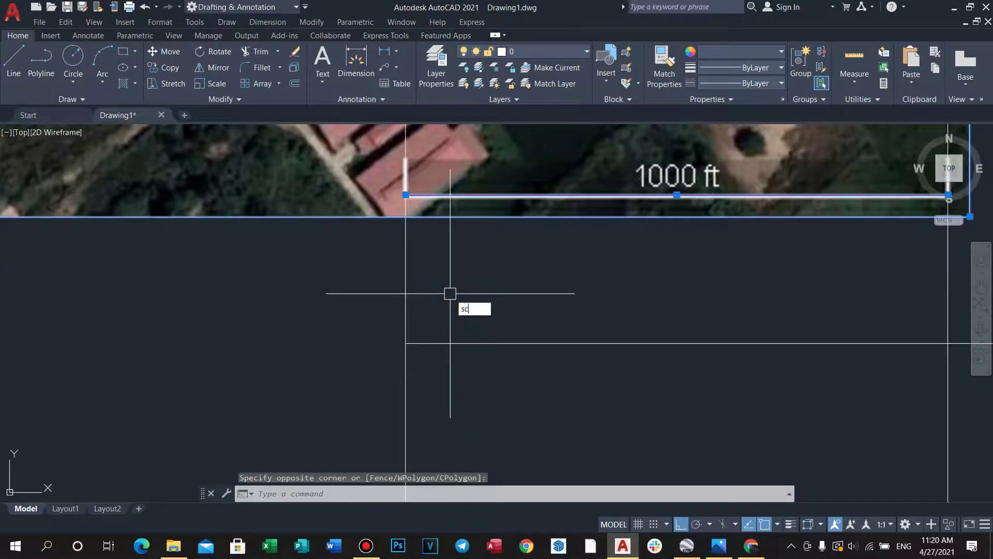
{"action": "key", "text": "Return"}
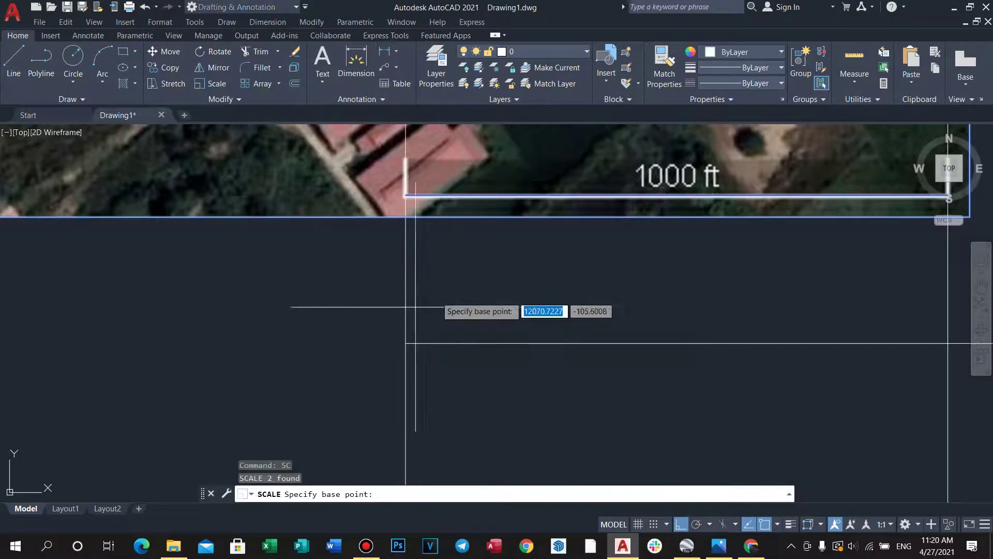
{"action": "left_click", "coordinate": [406, 342]}
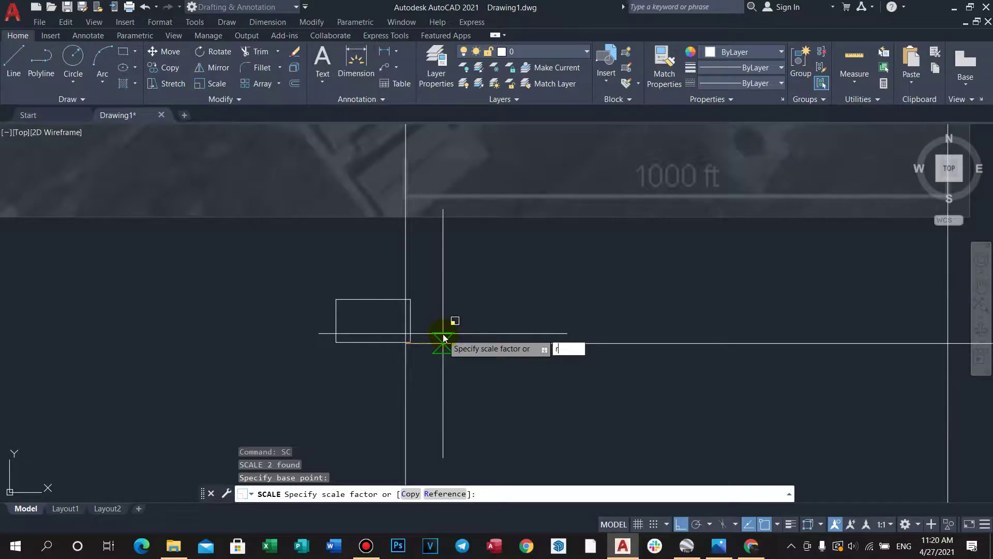
{"action": "key", "text": "Return"}
{"action": "left_click", "coordinate": [405, 343]}
{"action": "scroll", "coordinate": [405, 342], "scroll_direction": "down", "scroll_amount": 3}
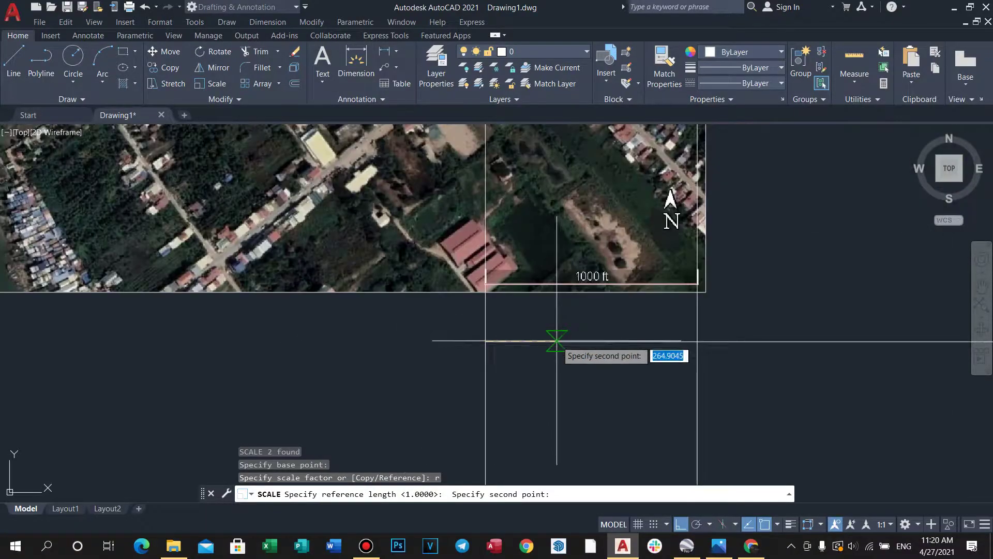
{"action": "left_click", "coordinate": [567, 338]}
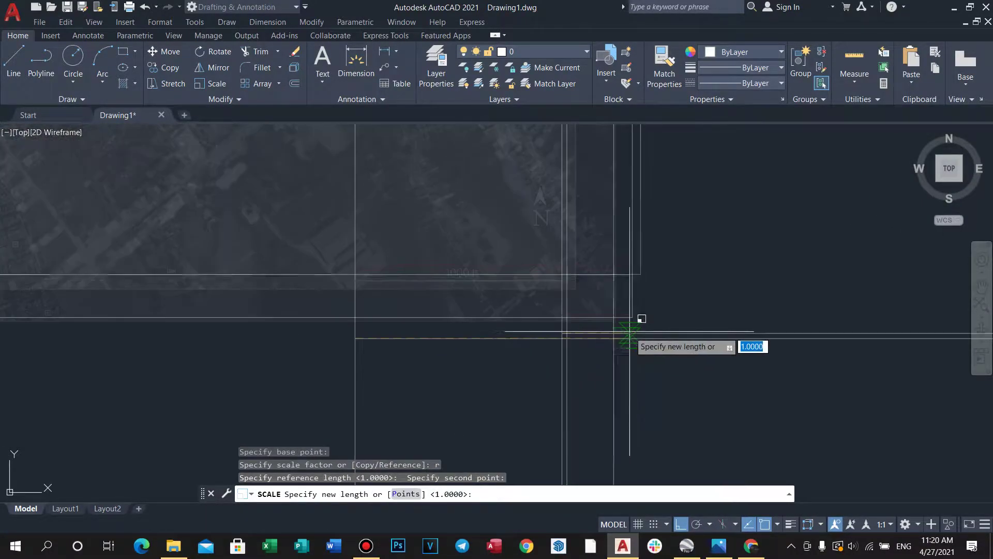
{"action": "scroll", "coordinate": [661, 294], "scroll_direction": "down", "scroll_amount": 5}
{"action": "middle_click_drag", "start_coordinate": [661, 294], "coordinate": [346, 295]}
{"action": "scroll", "coordinate": [346, 303], "scroll_direction": "down", "scroll_amount": 3}
{"action": "scroll", "coordinate": [458, 304], "scroll_direction": "down", "scroll_amount": 1}
{"action": "middle_click_drag", "start_coordinate": [458, 303], "coordinate": [250, 303]}
{"action": "scroll", "coordinate": [356, 310], "scroll_direction": "down", "scroll_amount": 4}
{"action": "scroll", "coordinate": [500, 306], "scroll_direction": "up", "scroll_amount": 3}
{"action": "left_click", "coordinate": [565, 328]}
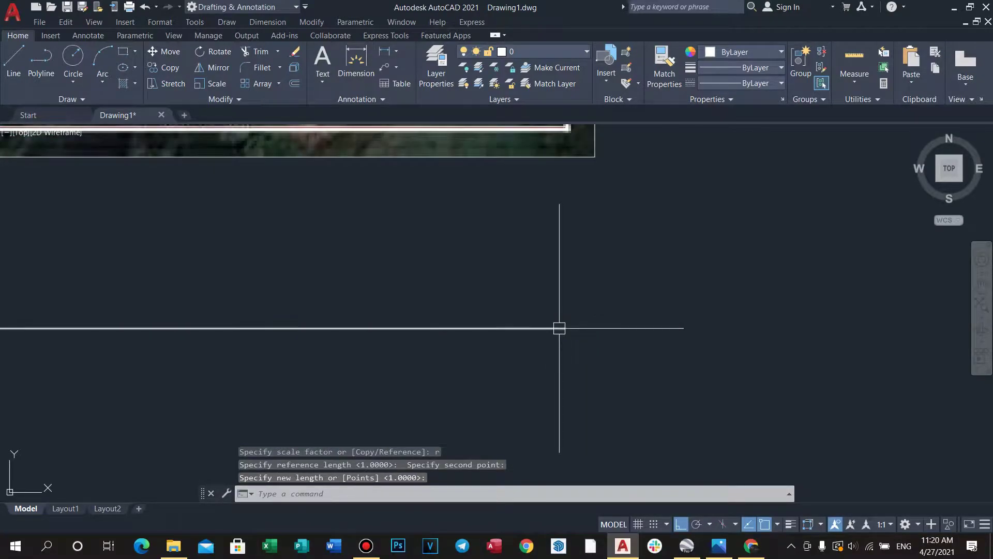
{"action": "key", "text": "Return"}
{"action": "scroll", "coordinate": [434, 290], "scroll_direction": "up", "scroll_amount": 3}
{"action": "scroll", "coordinate": [550, 283], "scroll_direction": "up", "scroll_amount": 2}
{"action": "middle_click_drag", "start_coordinate": [533, 261], "coordinate": [541, 373]}
{"action": "key", "text": "Escape"}
{"action": "key", "text": "Escape"}
Erase both vertical construction lines and the 304800 mm line below the image.
{"action": "scroll", "coordinate": [564, 412], "scroll_direction": "up", "scroll_amount": 6}
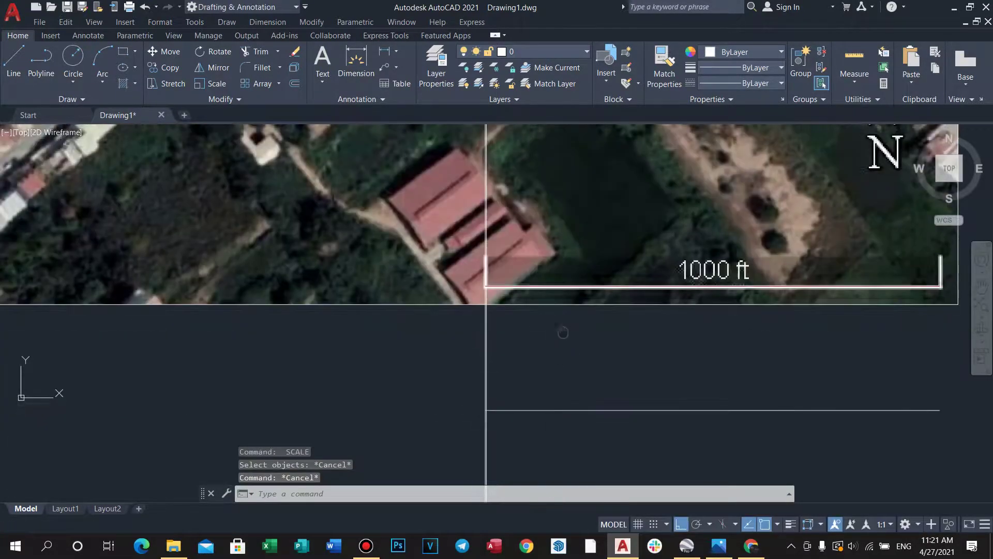
{"action": "left_click", "coordinate": [554, 385]}
{"action": "left_click", "coordinate": [440, 434]}
{"action": "scroll", "coordinate": [538, 357], "scroll_direction": "down", "scroll_amount": 4}
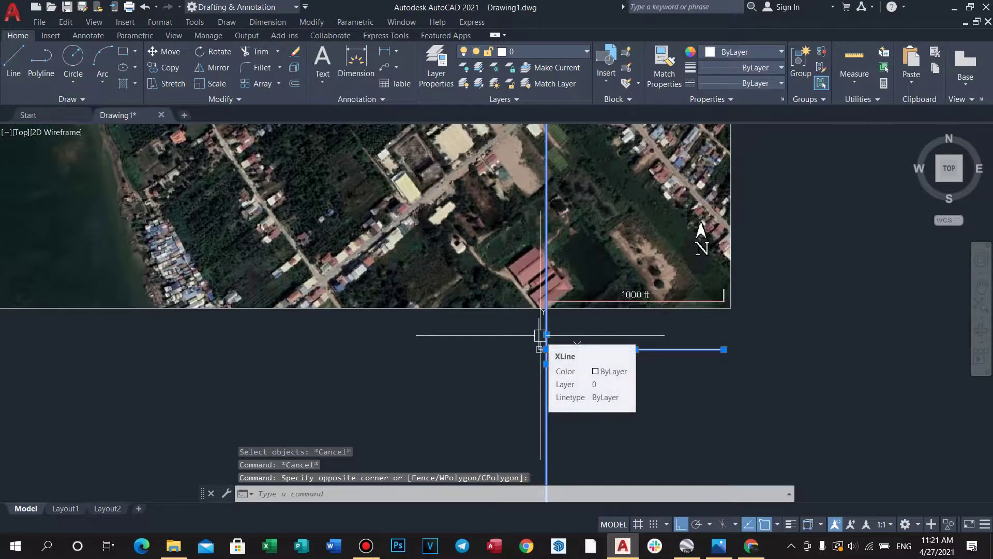
{"action": "type", "text": "e"}
{"action": "key", "text": "Return"}
Move the scaled image and its scale bar line horizontally so the image's lower-left corner sits near the origin.
{"action": "scroll", "coordinate": [553, 336], "scroll_direction": "down", "scroll_amount": 6}
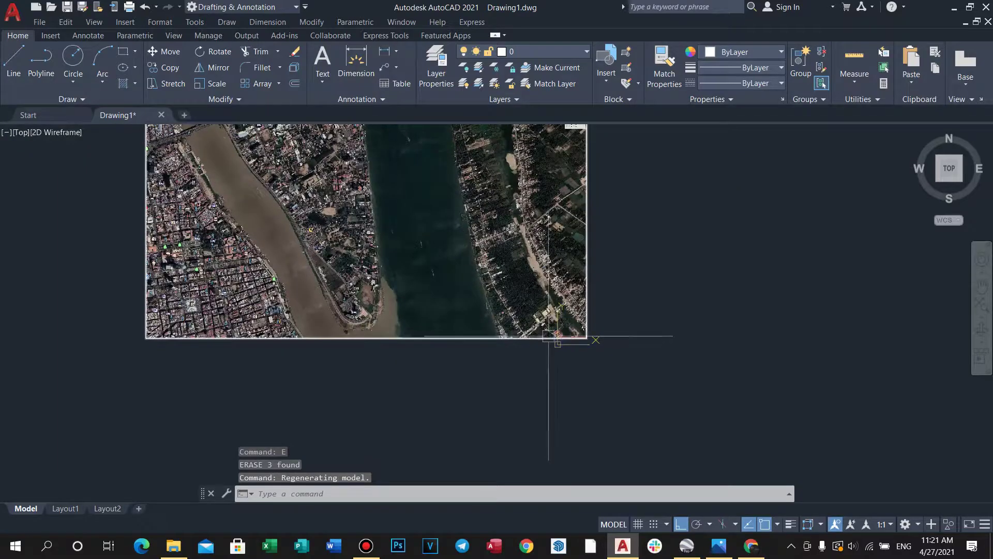
{"action": "left_click", "coordinate": [604, 304]}
{"action": "left_click", "coordinate": [480, 346]}
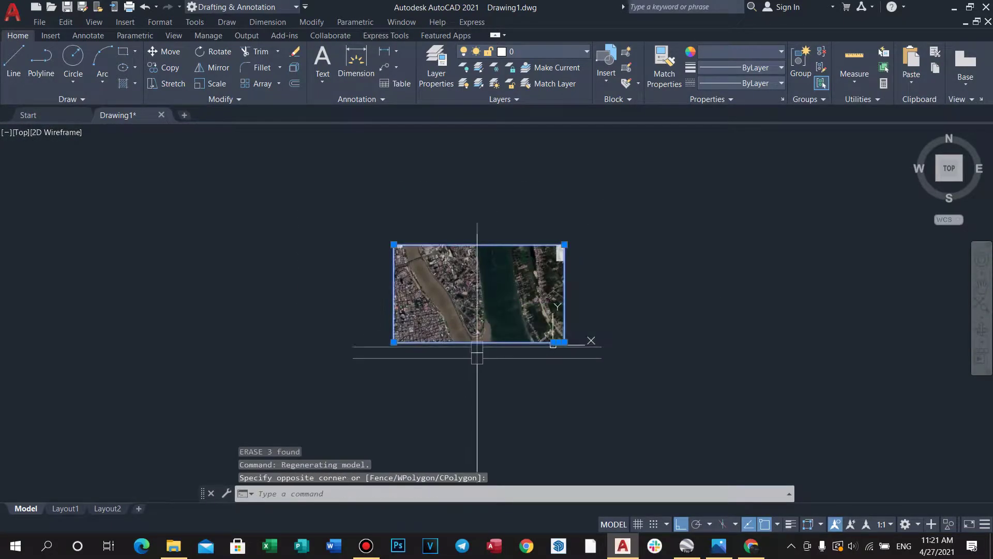
{"action": "middle_click_drag", "start_coordinate": [476, 355], "coordinate": [480, 336]}
{"action": "key", "text": "Return"}
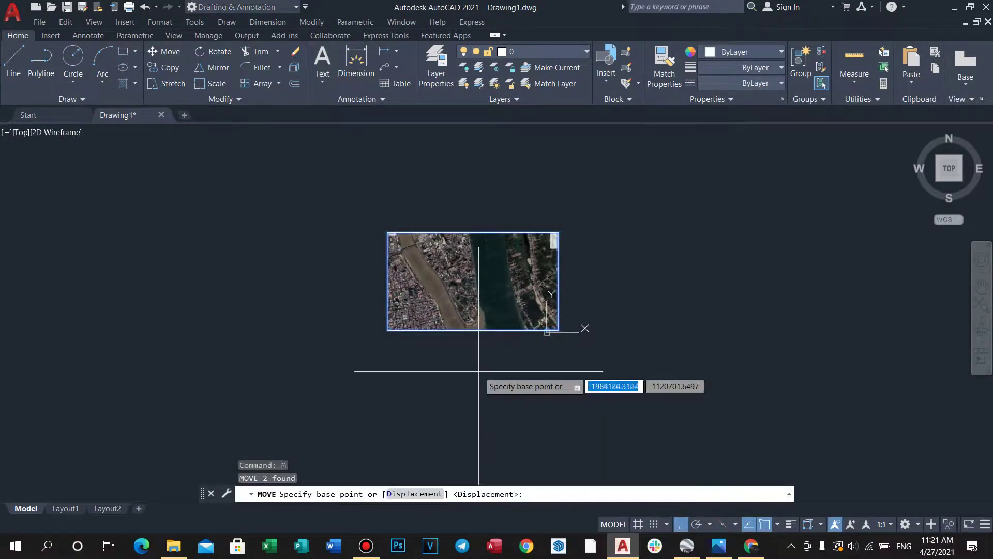
{"action": "left_click", "coordinate": [479, 371]}
{"action": "left_click", "coordinate": [654, 349]}
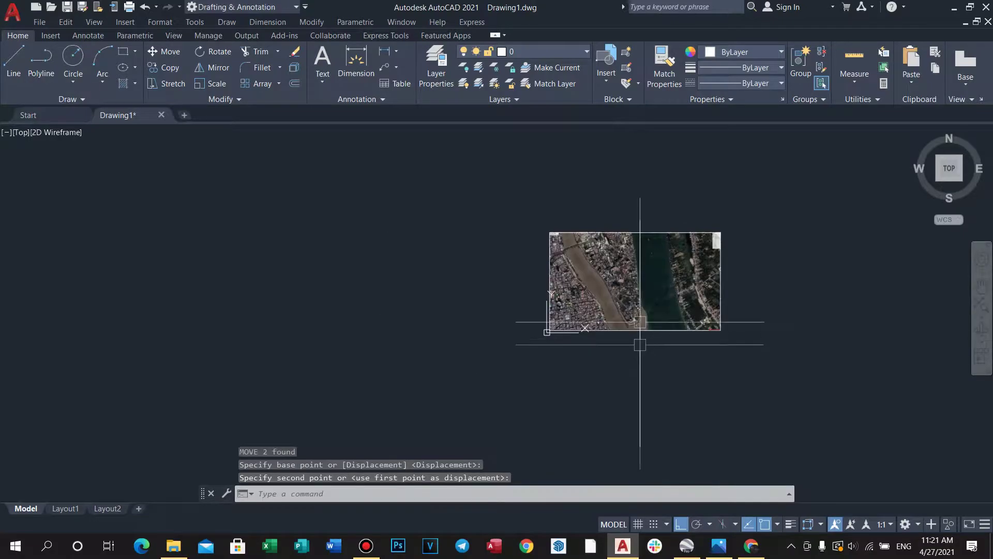
Examine the scaled satellite image, from the full extent down to the streets around the roundabout beside the bridge.
{"action": "scroll", "coordinate": [646, 331], "scroll_direction": "up", "scroll_amount": 5}
{"action": "scroll", "coordinate": [532, 284], "scroll_direction": "up", "scroll_amount": 3}
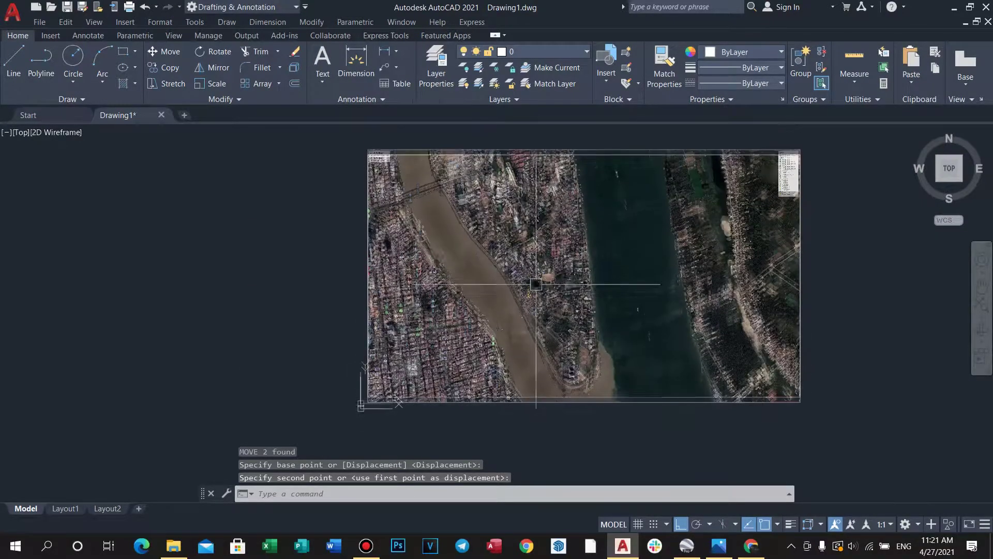
{"action": "scroll", "coordinate": [590, 263], "scroll_direction": "down", "scroll_amount": 3}
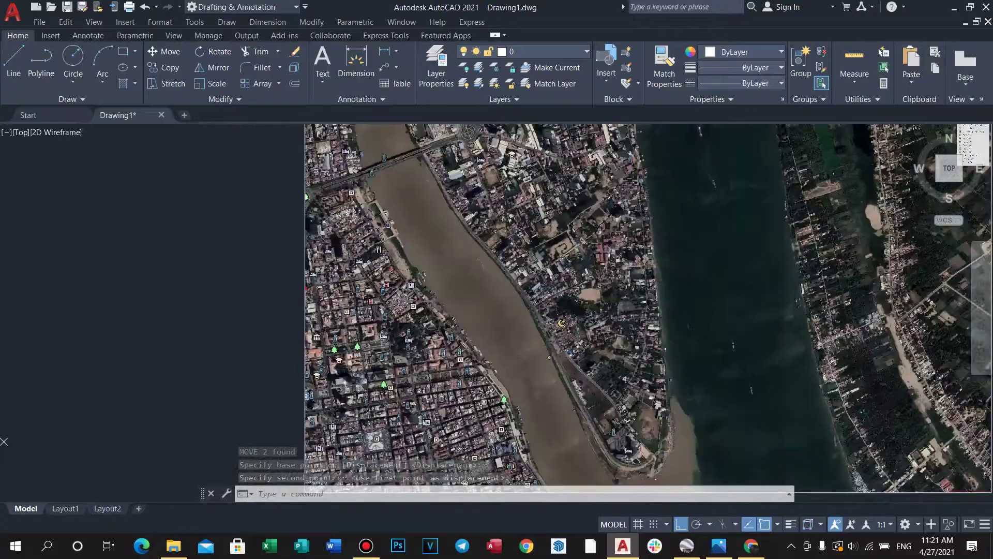
{"action": "scroll", "coordinate": [543, 259], "scroll_direction": "up", "scroll_amount": 6}
{"action": "scroll", "coordinate": [554, 264], "scroll_direction": "down", "scroll_amount": 5}
{"action": "scroll", "coordinate": [512, 181], "scroll_direction": "down", "scroll_amount": 3}
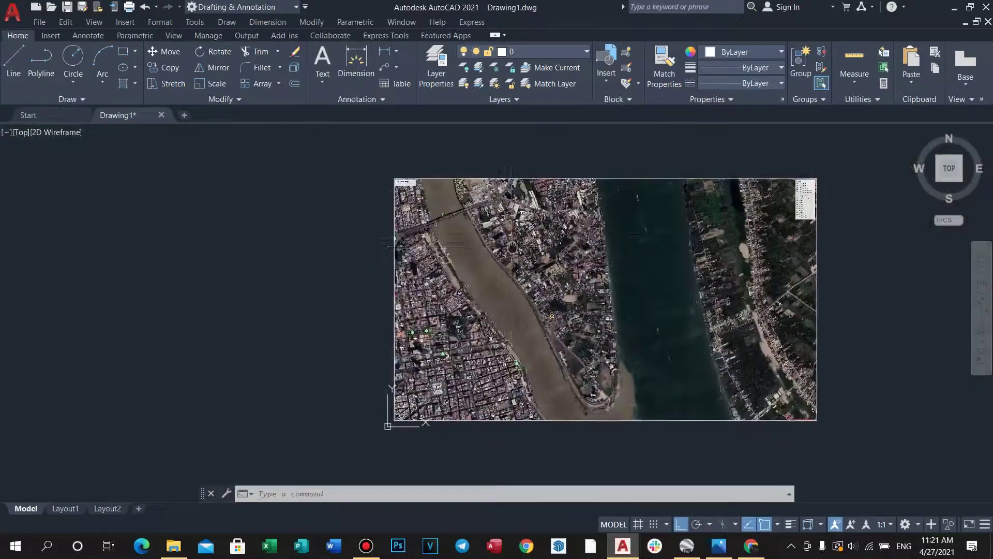
{"action": "scroll", "coordinate": [512, 177], "scroll_direction": "up", "scroll_amount": 8}
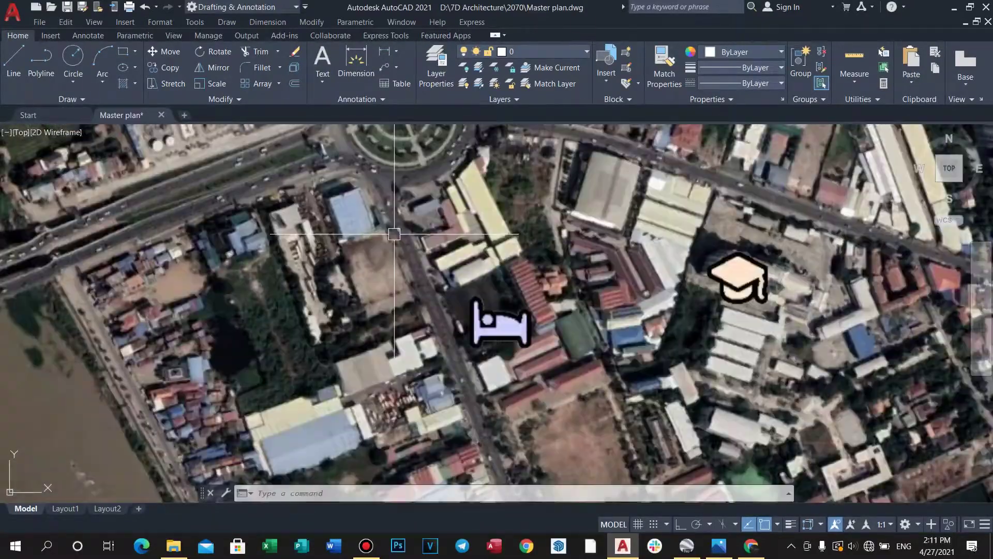
{"action": "middle_click_drag", "start_coordinate": [368, 207], "coordinate": [501, 257]}
{"action": "scroll", "coordinate": [506, 240], "scroll_direction": "up", "scroll_amount": 3}
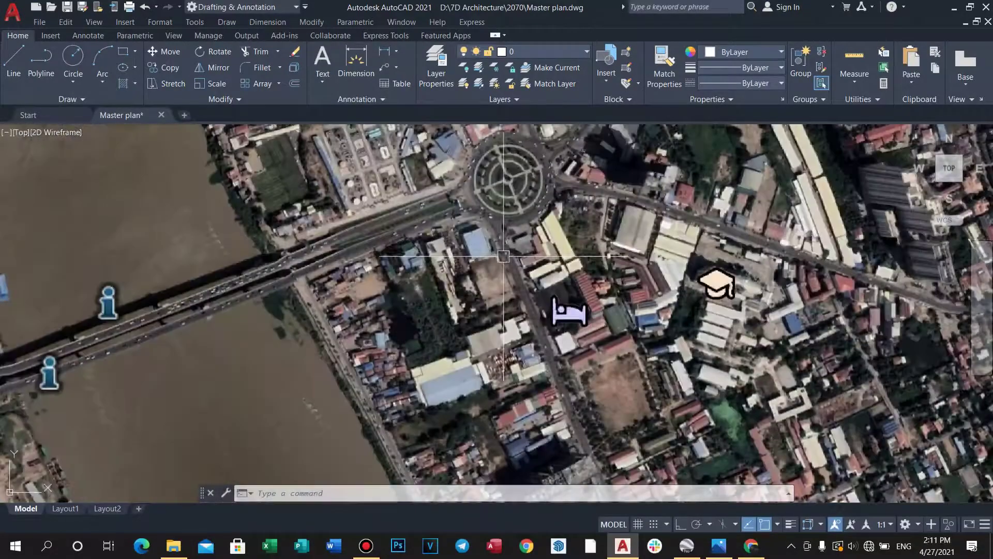
{"action": "scroll", "coordinate": [500, 257], "scroll_direction": "up", "scroll_amount": 3}
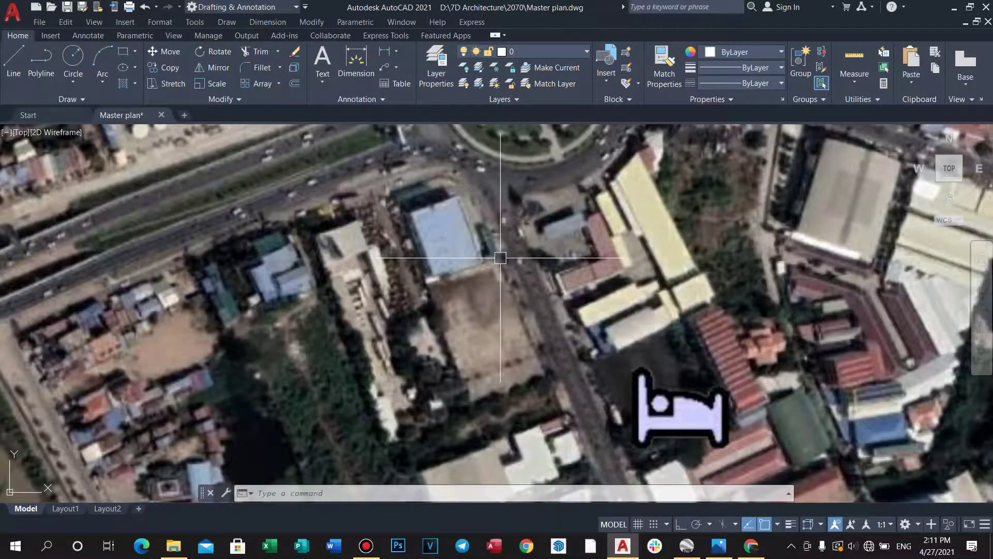
{"action": "key", "text": "Return"}
{"action": "scroll", "coordinate": [509, 273], "scroll_direction": "up", "scroll_amount": 3}
{"action": "key", "text": "Escape"}
{"action": "key", "text": "Escape"}
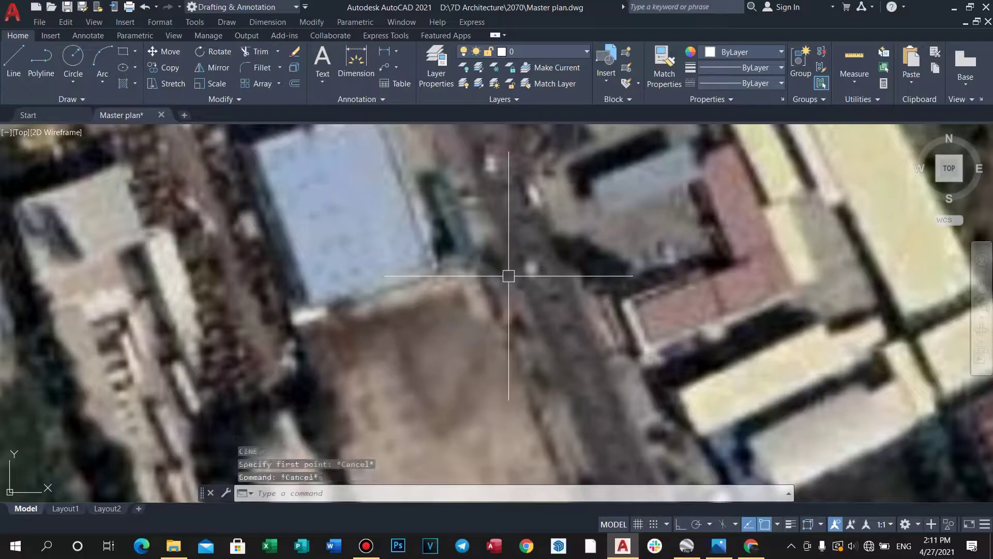
Measure the width of the road south of the roundabout to check the image's scale.
{"action": "type", "text": "DIST"}
{"action": "key", "text": "Return"}
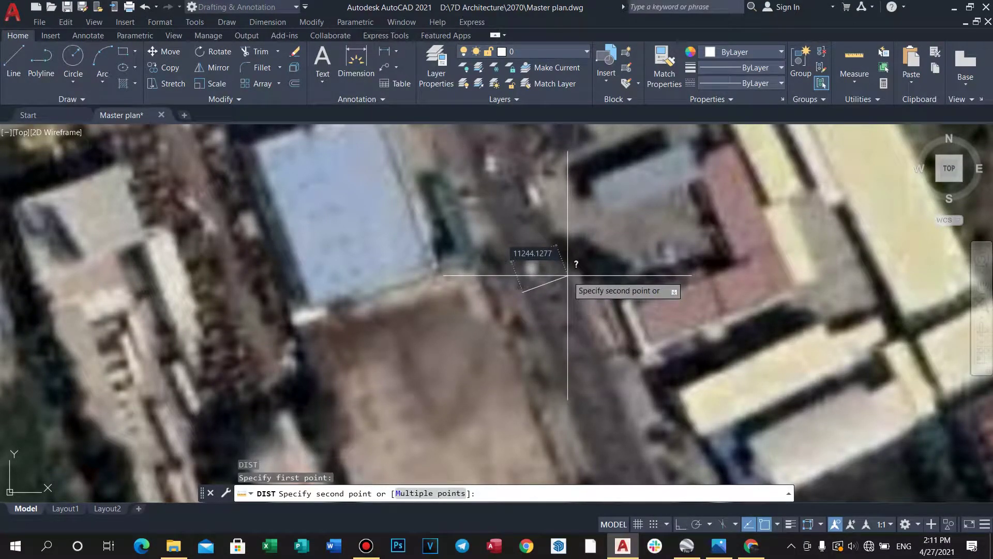
{"action": "key", "text": "Escape"}
{"action": "key", "text": "Return"}
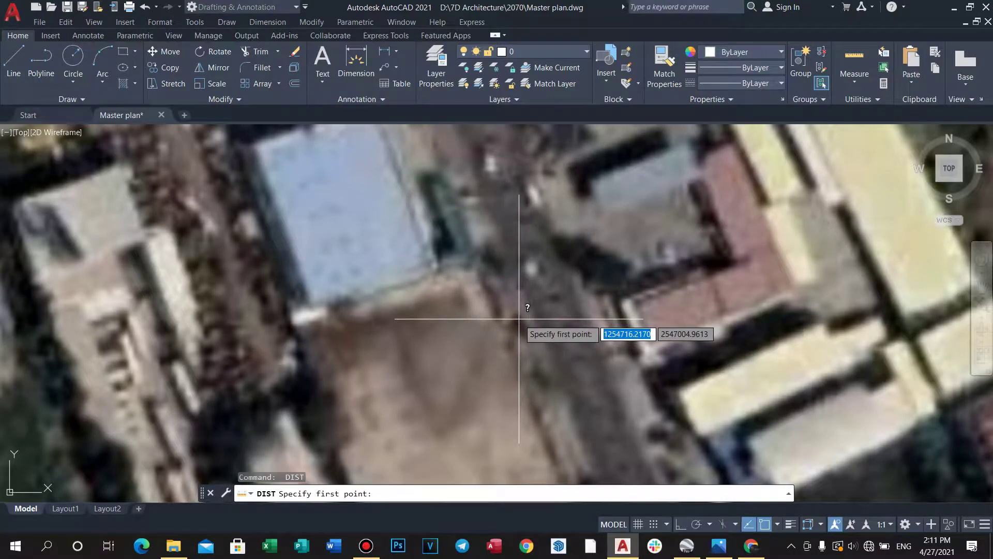
{"action": "left_click", "coordinate": [519, 319]}
{"action": "scroll", "coordinate": [518, 319], "scroll_direction": "down", "scroll_amount": 5}
{"action": "scroll", "coordinate": [543, 288], "scroll_direction": "up", "scroll_amount": 5}
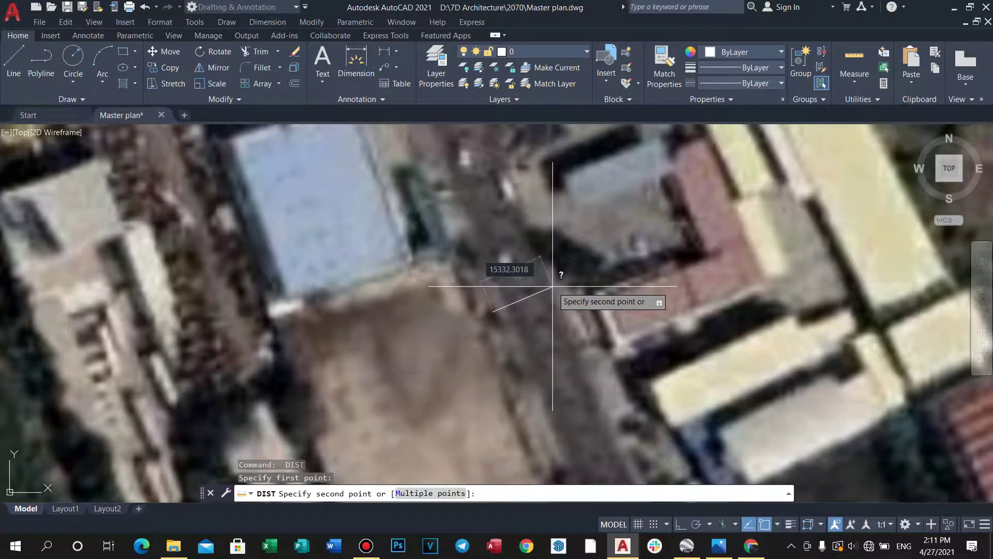
{"action": "key", "text": "Escape"}
Examine the image's detail around the bridge, across the full map, and along the peninsula between the two rivers.
{"action": "scroll", "coordinate": [552, 286], "scroll_direction": "down", "scroll_amount": 5}
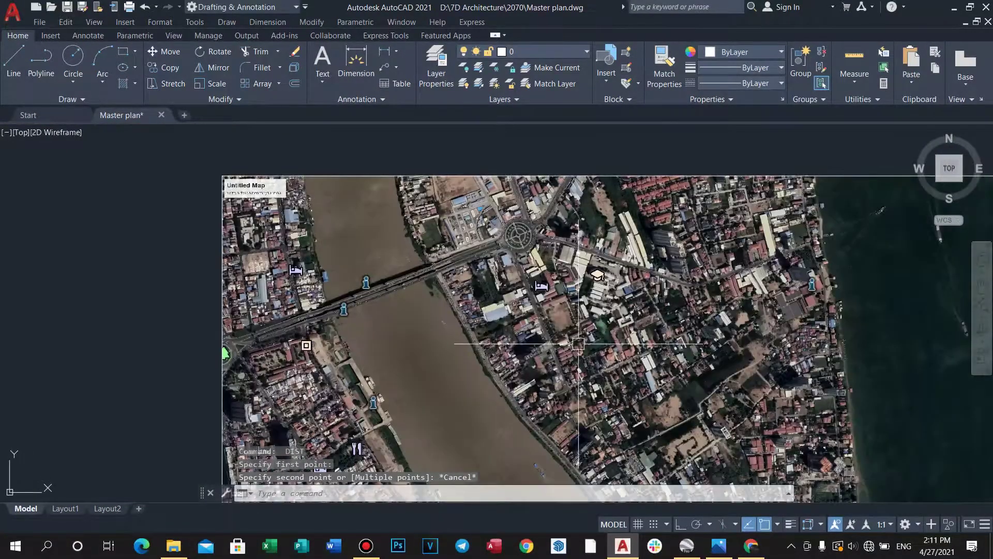
{"action": "scroll", "coordinate": [507, 226], "scroll_direction": "down", "scroll_amount": 2}
{"action": "middle_click_drag", "start_coordinate": [582, 383], "coordinate": [541, 370]}
{"action": "scroll", "coordinate": [558, 327], "scroll_direction": "up", "scroll_amount": 1}
{"action": "scroll", "coordinate": [539, 313], "scroll_direction": "up", "scroll_amount": 1}
{"action": "scroll", "coordinate": [541, 321], "scroll_direction": "down", "scroll_amount": 1}
{"action": "middle_click_drag", "start_coordinate": [480, 259], "coordinate": [503, 324]}
{"action": "scroll", "coordinate": [400, 235], "scroll_direction": "up", "scroll_amount": 4}
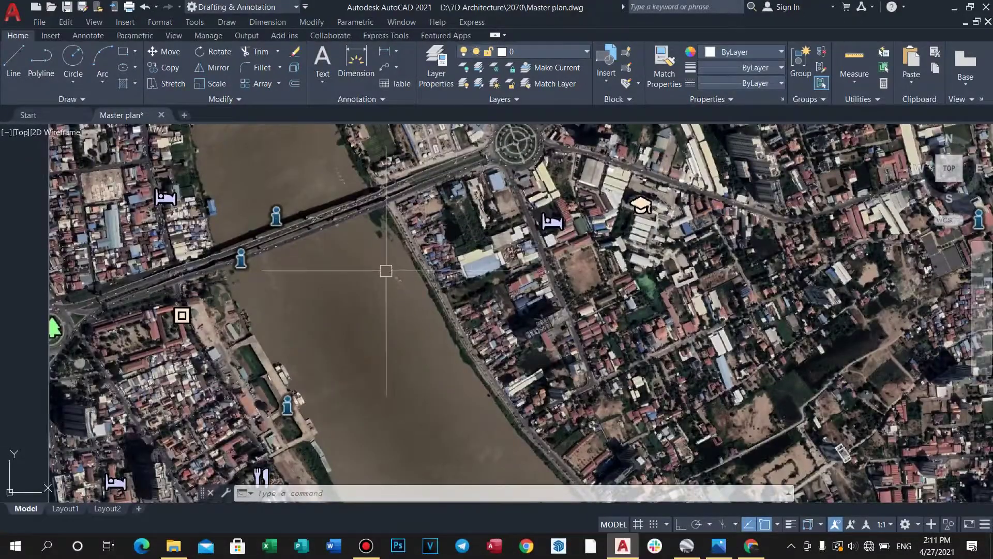
{"action": "scroll", "coordinate": [386, 271], "scroll_direction": "down", "scroll_amount": 4}
{"action": "scroll", "coordinate": [684, 334], "scroll_direction": "down", "scroll_amount": 2}
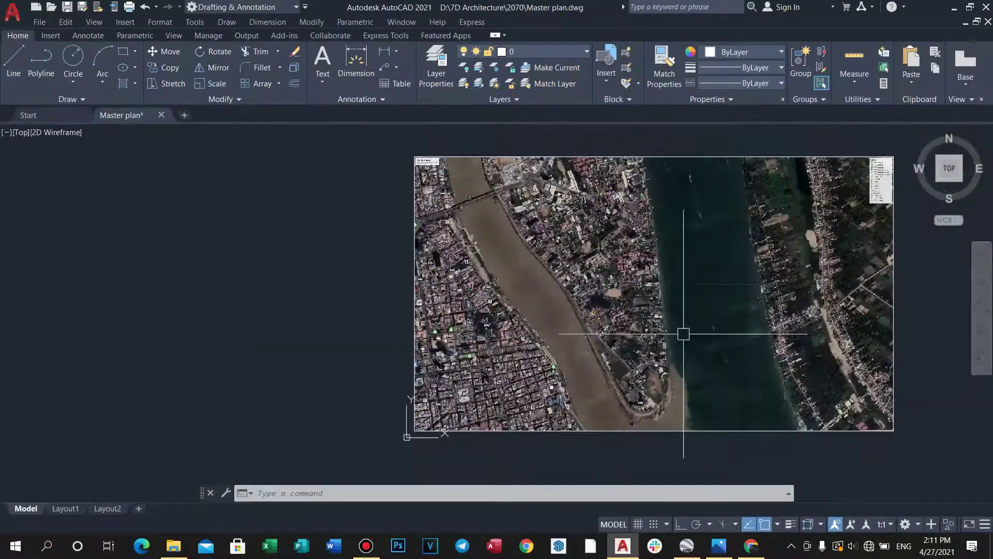
{"action": "middle_click_drag", "start_coordinate": [622, 317], "coordinate": [571, 299]}
{"action": "scroll", "coordinate": [568, 241], "scroll_direction": "up", "scroll_amount": 2}
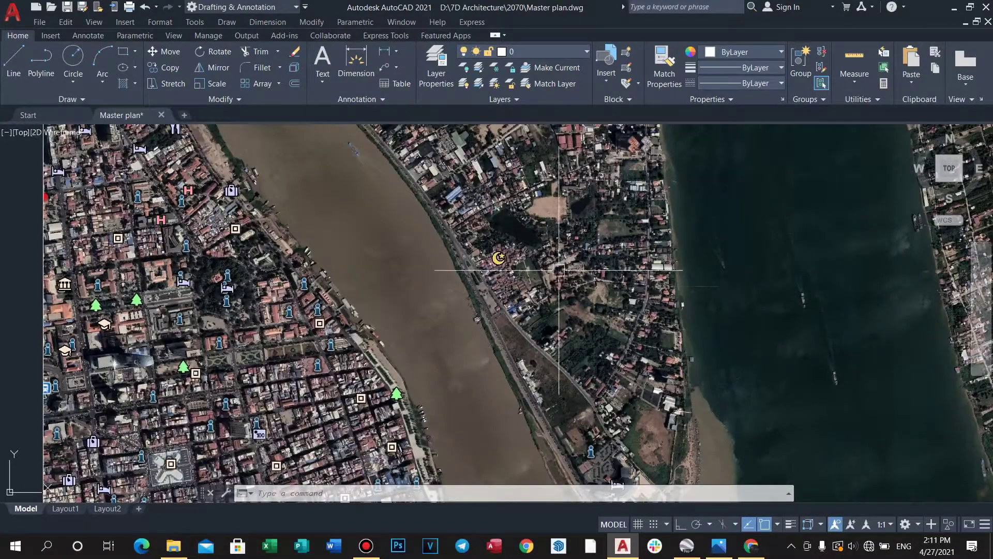
Examine the satellite image from the bridge along the riverside road to the tip of the peninsula.
{"action": "scroll", "coordinate": [580, 231], "scroll_direction": "down", "scroll_amount": 2}
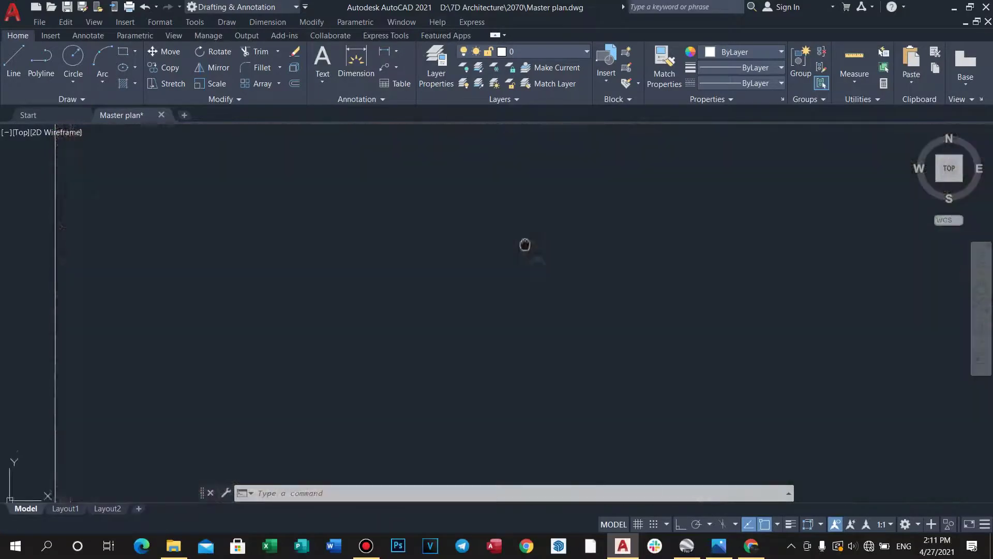
{"action": "scroll", "coordinate": [446, 169], "scroll_direction": "up", "scroll_amount": 2}
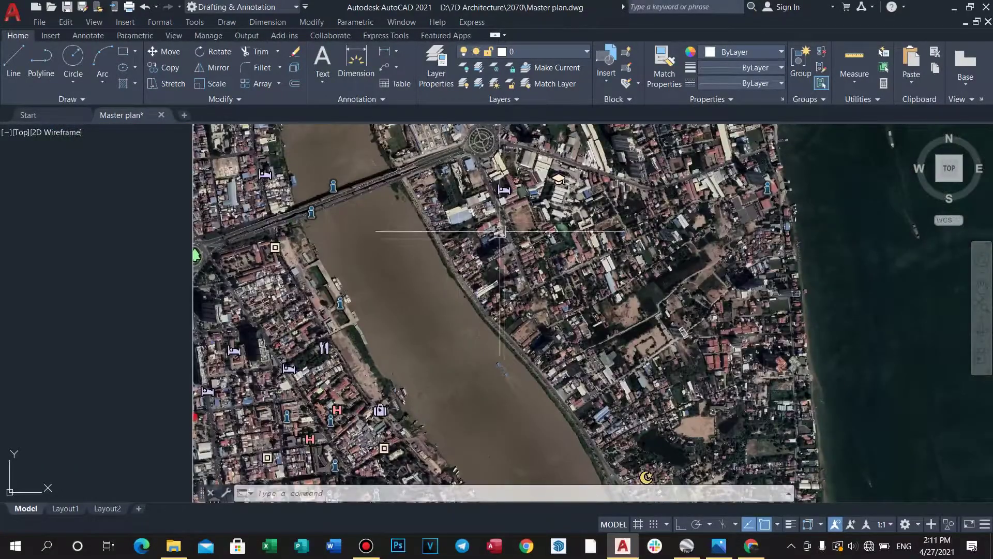
{"action": "middle_click_drag", "start_coordinate": [500, 232], "coordinate": [502, 182]}
{"action": "scroll", "coordinate": [510, 196], "scroll_direction": "down", "scroll_amount": 1}
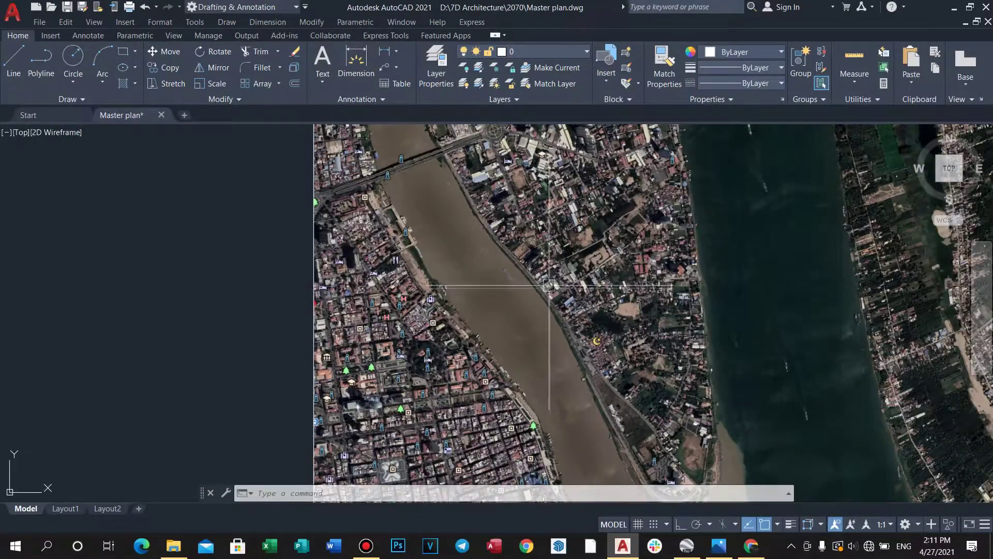
{"action": "scroll", "coordinate": [549, 284], "scroll_direction": "down", "scroll_amount": 2}
{"action": "scroll", "coordinate": [514, 248], "scroll_direction": "up", "scroll_amount": 2}
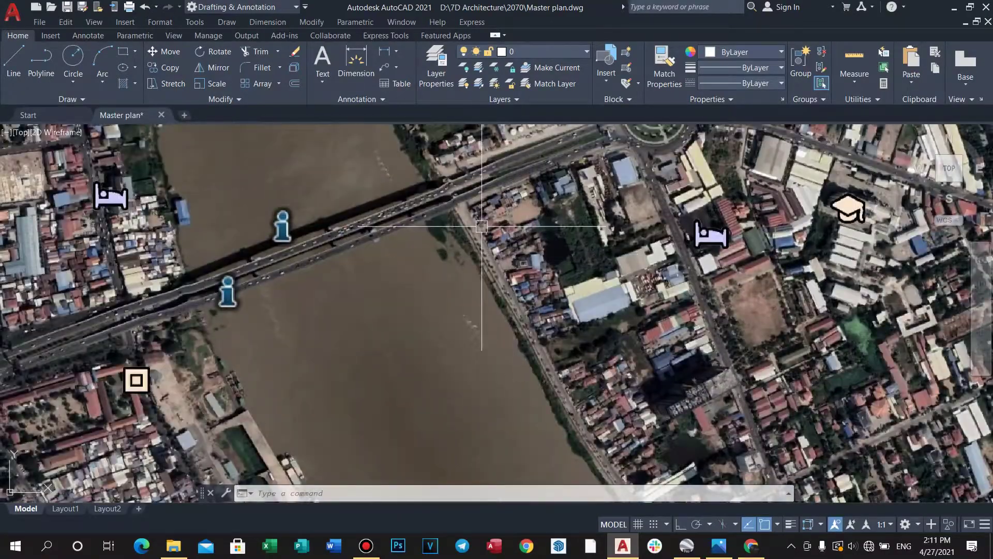
{"action": "scroll", "coordinate": [497, 256], "scroll_direction": "down", "scroll_amount": 5}
{"action": "scroll", "coordinate": [497, 257], "scroll_direction": "up", "scroll_amount": 6}
{"action": "scroll", "coordinate": [494, 260], "scroll_direction": "down", "scroll_amount": 6}
{"action": "middle_click_drag", "start_coordinate": [557, 371], "coordinate": [518, 223]}
{"action": "scroll", "coordinate": [616, 380], "scroll_direction": "up", "scroll_amount": 3}
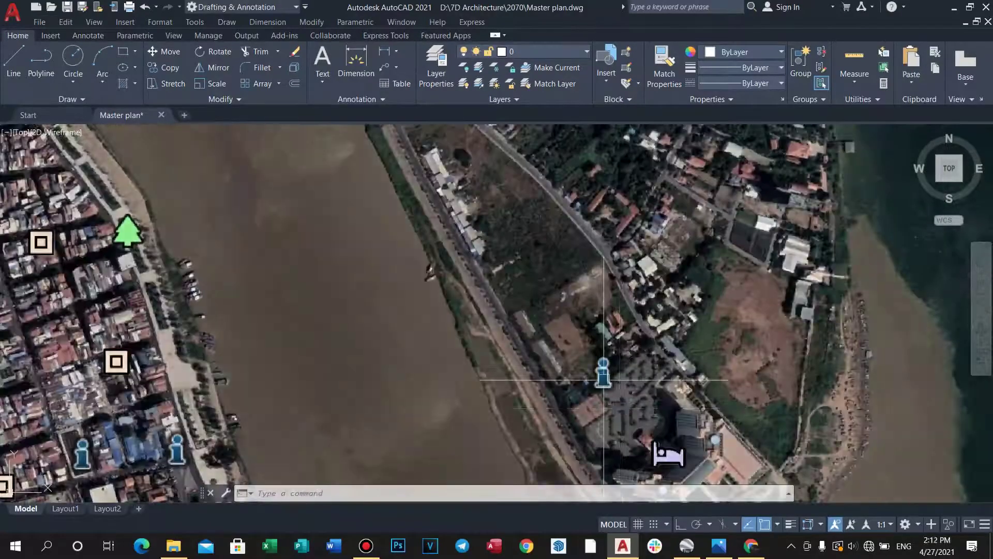
{"action": "scroll", "coordinate": [567, 332], "scroll_direction": "down", "scroll_amount": 4}
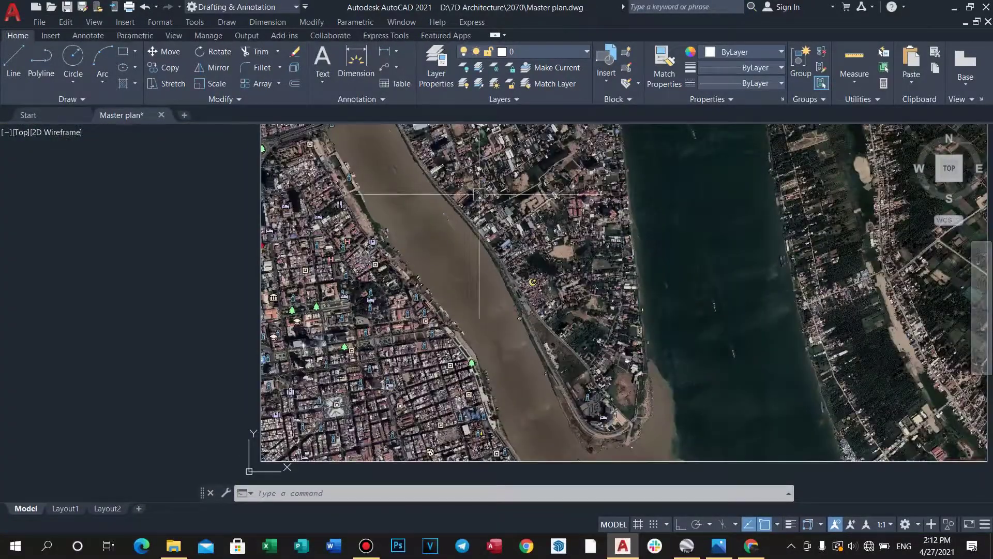
Start a polyline at the bridge's east end and trace the river-side edge of the road southward past the first riverside houses.
{"action": "scroll", "coordinate": [479, 194], "scroll_direction": "up", "scroll_amount": 1}
{"action": "middle_click_drag", "start_coordinate": [479, 194], "coordinate": [497, 267]}
{"action": "middle_click_drag", "start_coordinate": [426, 180], "coordinate": [436, 223]}
{"action": "middle_click_drag", "start_coordinate": [360, 170], "coordinate": [366, 207]}
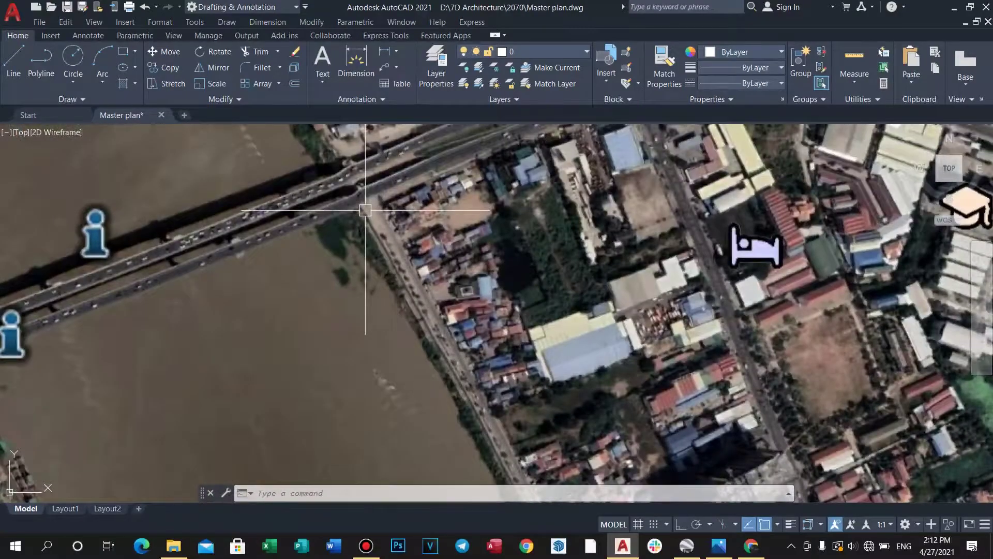
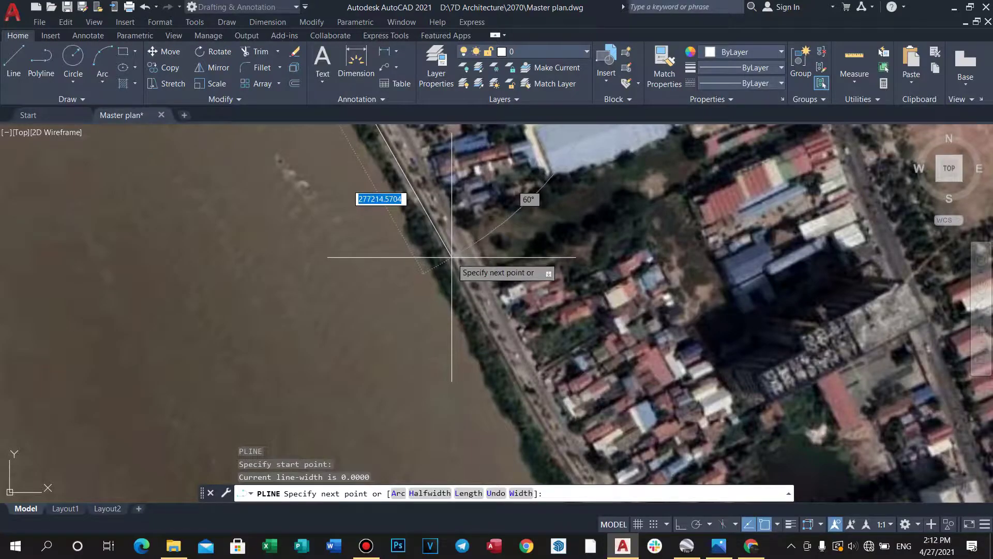
{"action": "scroll", "coordinate": [440, 256], "scroll_direction": "up", "scroll_amount": 6}
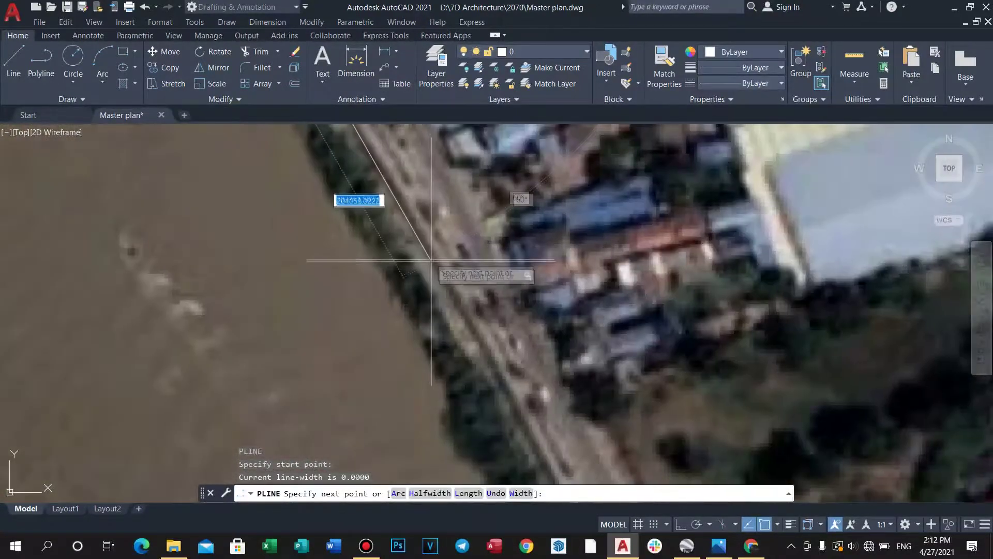
{"action": "left_click", "coordinate": [436, 266]}
{"action": "scroll", "coordinate": [457, 209], "scroll_direction": "down", "scroll_amount": 3}
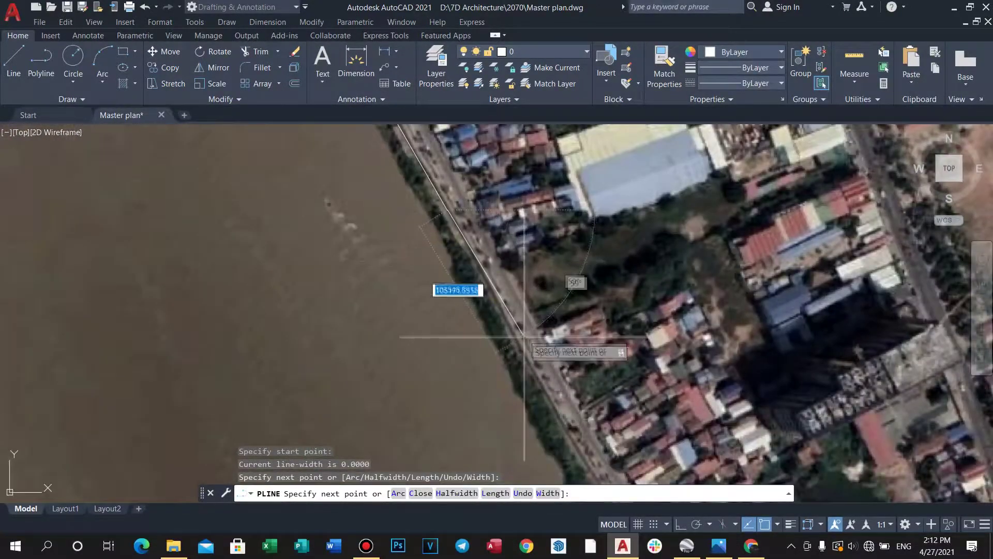
{"action": "scroll", "coordinate": [524, 336], "scroll_direction": "up", "scroll_amount": 2}
{"action": "scroll", "coordinate": [459, 301], "scroll_direction": "down", "scroll_amount": 2}
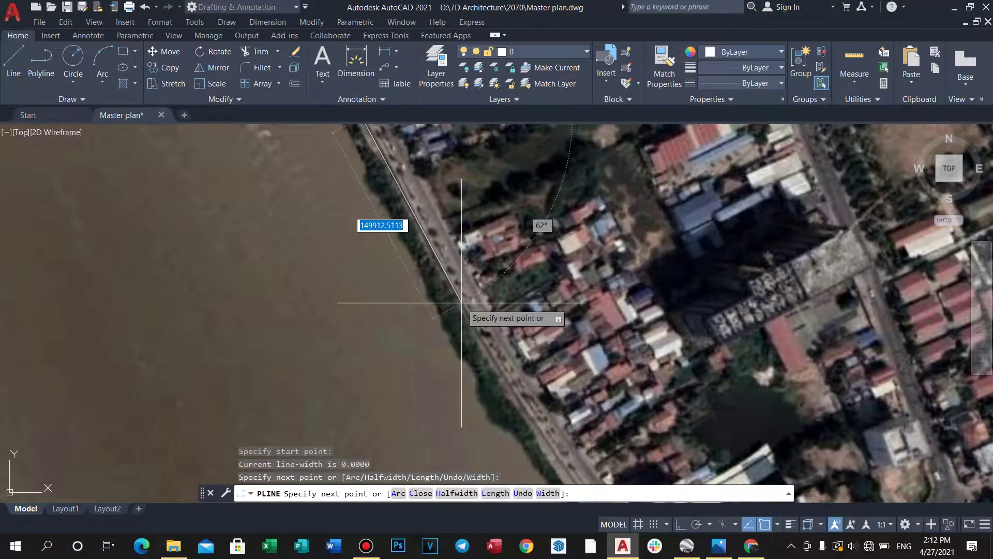
{"action": "scroll", "coordinate": [461, 303], "scroll_direction": "down", "scroll_amount": 3}
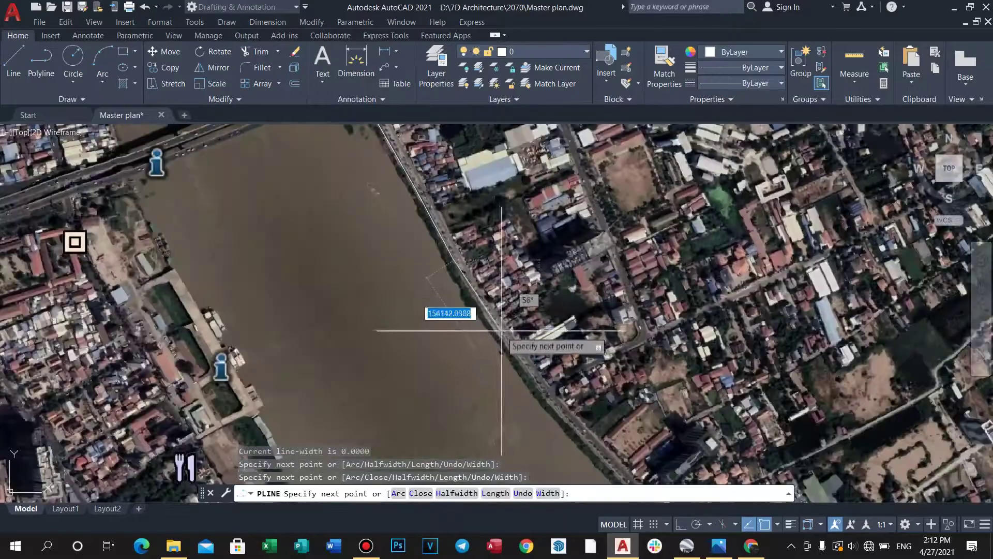
{"action": "scroll", "coordinate": [422, 310], "scroll_direction": "up", "scroll_amount": 3}
{"action": "scroll", "coordinate": [423, 253], "scroll_direction": "up", "scroll_amount": 2}
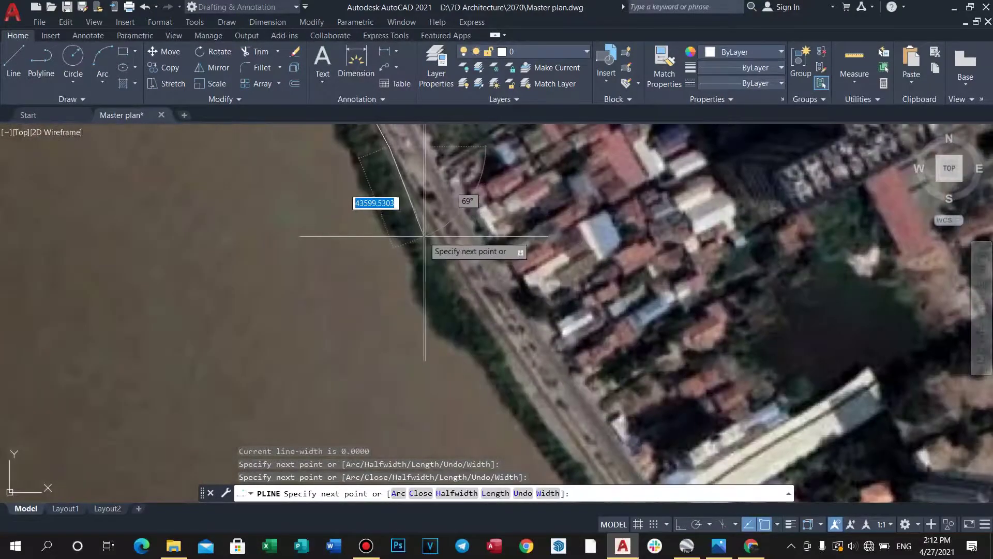
{"action": "left_click", "coordinate": [456, 262]}
Continue the polyline southeast with straight segments along the river-side edge of the road, past the boats in the river.
{"action": "scroll", "coordinate": [463, 268], "scroll_direction": "down", "scroll_amount": 3}
{"action": "scroll", "coordinate": [466, 271], "scroll_direction": "up", "scroll_amount": 3}
{"action": "left_click", "coordinate": [437, 233]}
{"action": "middle_click_drag", "start_coordinate": [459, 263], "coordinate": [448, 239]}
{"action": "scroll", "coordinate": [448, 239], "scroll_direction": "down", "scroll_amount": 2}
{"action": "scroll", "coordinate": [519, 345], "scroll_direction": "up", "scroll_amount": 2}
{"action": "scroll", "coordinate": [521, 348], "scroll_direction": "down", "scroll_amount": 3}
{"action": "scroll", "coordinate": [490, 277], "scroll_direction": "up", "scroll_amount": 3}
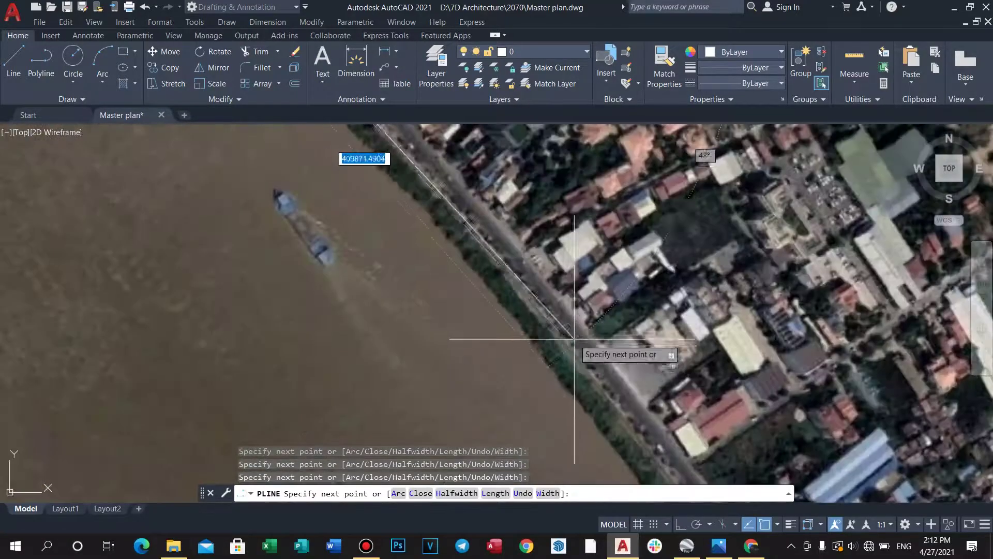
{"action": "scroll", "coordinate": [523, 292], "scroll_direction": "down", "scroll_amount": 2}
{"action": "scroll", "coordinate": [424, 256], "scroll_direction": "up", "scroll_amount": 4}
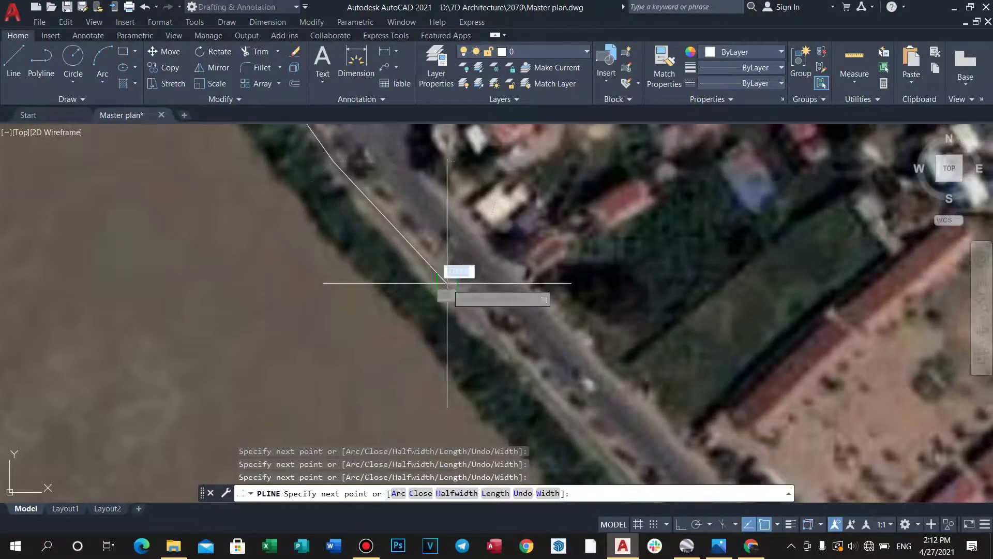
{"action": "scroll", "coordinate": [515, 329], "scroll_direction": "down", "scroll_amount": 3}
{"action": "scroll", "coordinate": [499, 332], "scroll_direction": "up", "scroll_amount": 2}
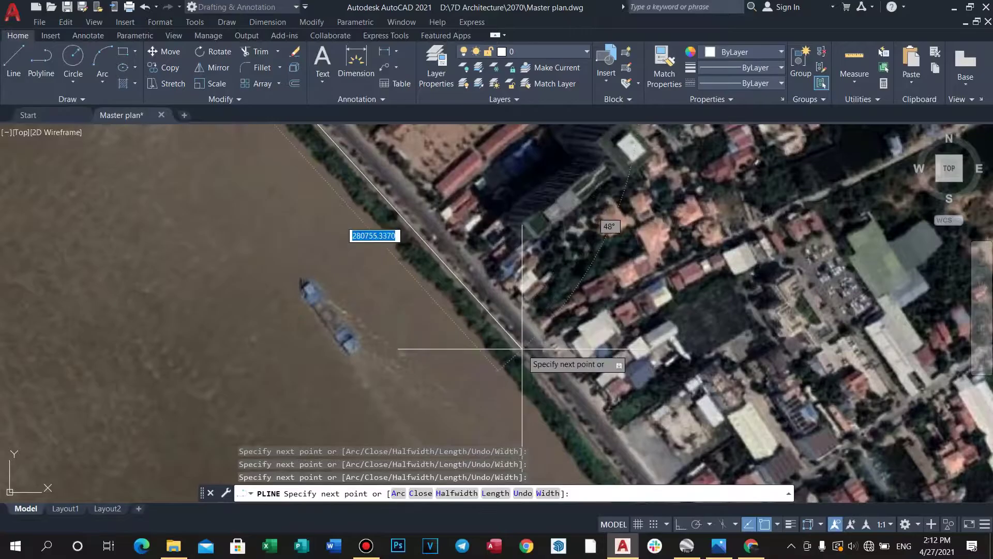
{"action": "scroll", "coordinate": [497, 305], "scroll_direction": "down", "scroll_amount": 3}
{"action": "scroll", "coordinate": [523, 339], "scroll_direction": "up", "scroll_amount": 3}
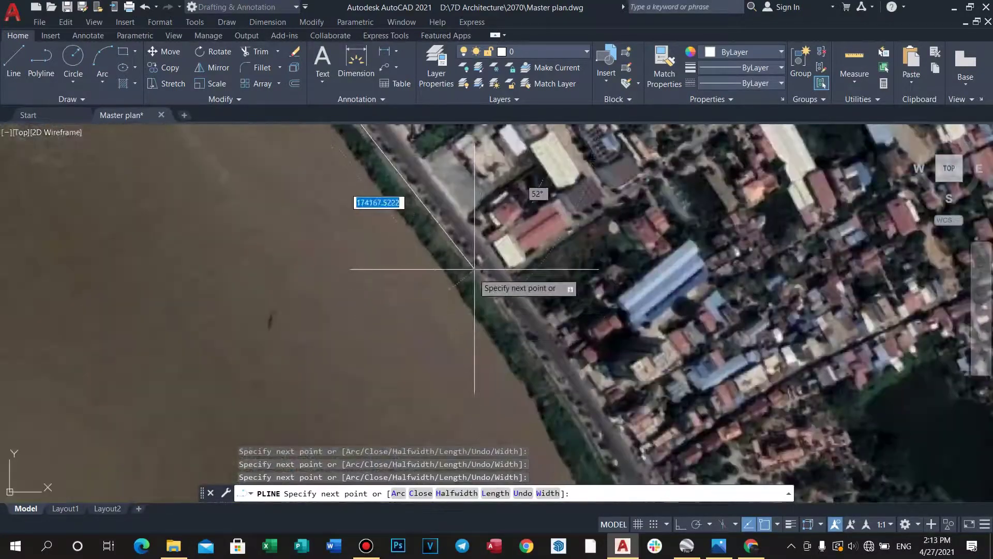
Extend the polyline along the riverside road past the long blue-roofed building to the fork beside the open triangular field.
{"action": "scroll", "coordinate": [498, 294], "scroll_direction": "down", "scroll_amount": 3}
{"action": "scroll", "coordinate": [486, 274], "scroll_direction": "up", "scroll_amount": 3}
{"action": "scroll", "coordinate": [519, 336], "scroll_direction": "up", "scroll_amount": 1}
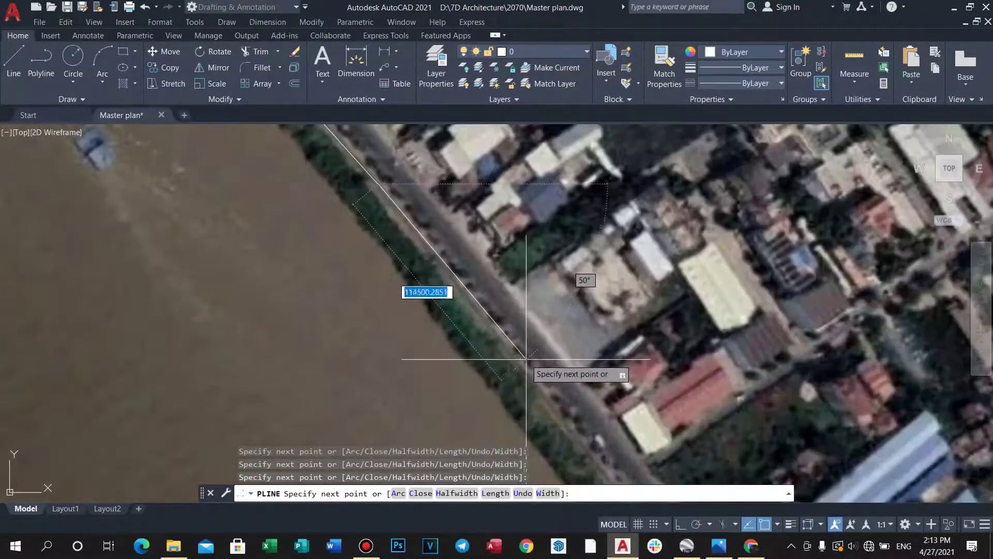
{"action": "scroll", "coordinate": [510, 343], "scroll_direction": "down", "scroll_amount": 2}
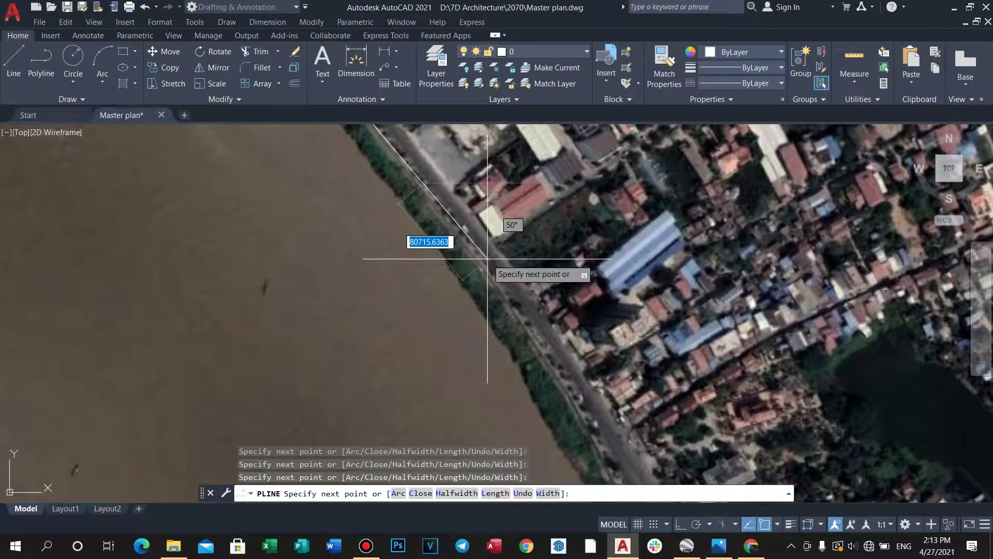
{"action": "scroll", "coordinate": [496, 290], "scroll_direction": "up", "scroll_amount": 2}
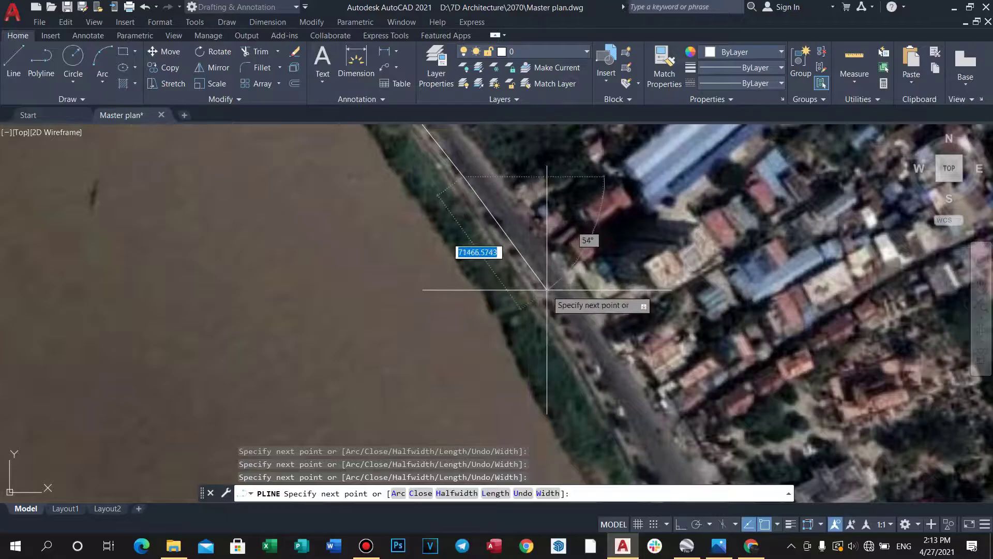
{"action": "scroll", "coordinate": [547, 289], "scroll_direction": "down", "scroll_amount": 3}
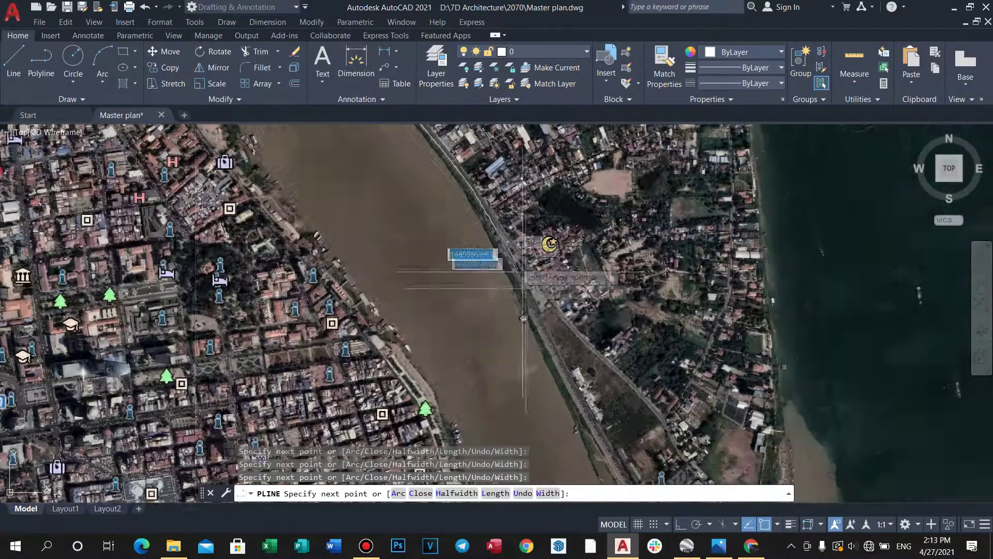
{"action": "scroll", "coordinate": [526, 290], "scroll_direction": "up", "scroll_amount": 3}
{"action": "scroll", "coordinate": [517, 287], "scroll_direction": "up", "scroll_amount": 2}
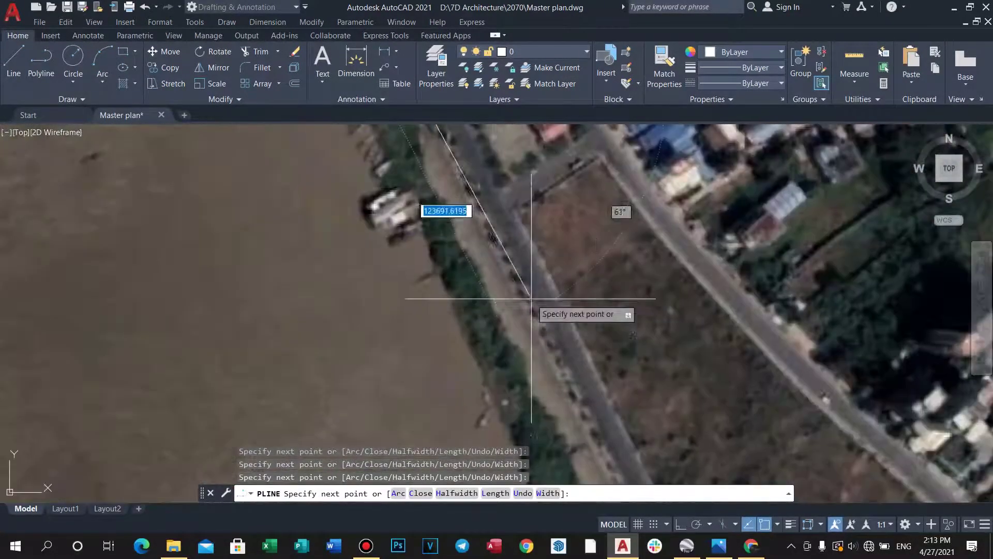
Trace the polyline along the road beside the open field down to the bend south of the hotel's tennis courts.
{"action": "scroll", "coordinate": [491, 282], "scroll_direction": "down", "scroll_amount": 2}
{"action": "scroll", "coordinate": [481, 274], "scroll_direction": "up", "scroll_amount": 2}
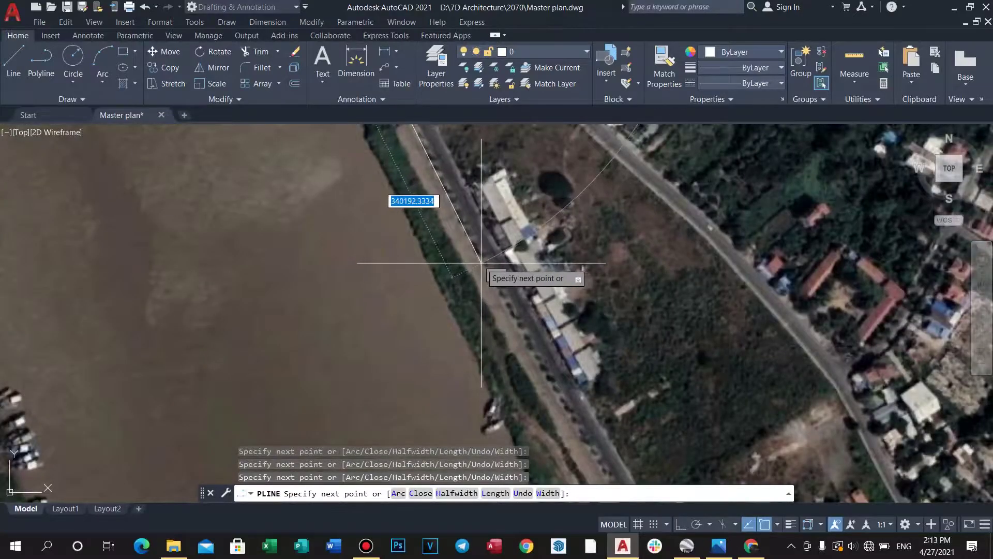
{"action": "scroll", "coordinate": [481, 263], "scroll_direction": "down", "scroll_amount": 3}
{"action": "scroll", "coordinate": [479, 256], "scroll_direction": "up", "scroll_amount": 2}
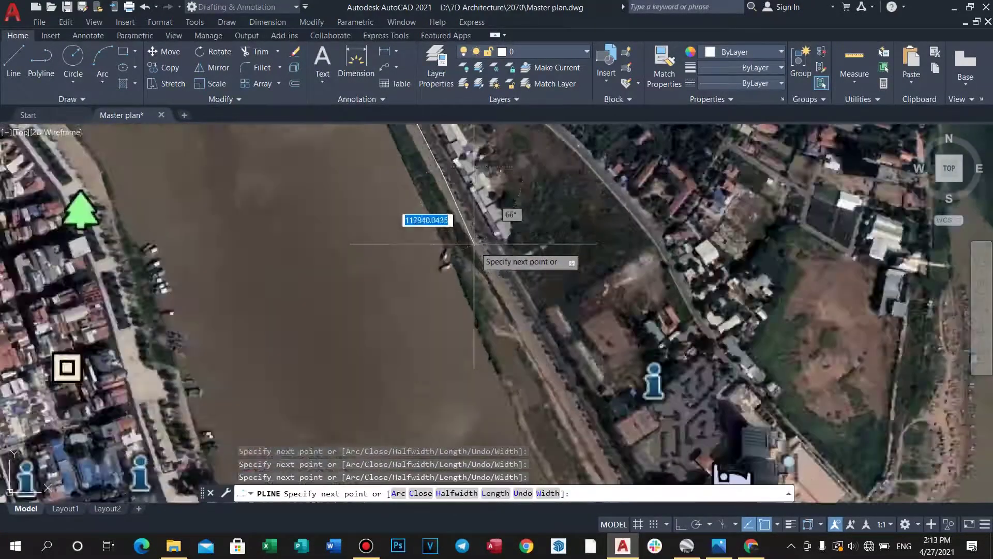
{"action": "scroll", "coordinate": [492, 262], "scroll_direction": "up", "scroll_amount": 2}
{"action": "scroll", "coordinate": [517, 321], "scroll_direction": "down", "scroll_amount": 3}
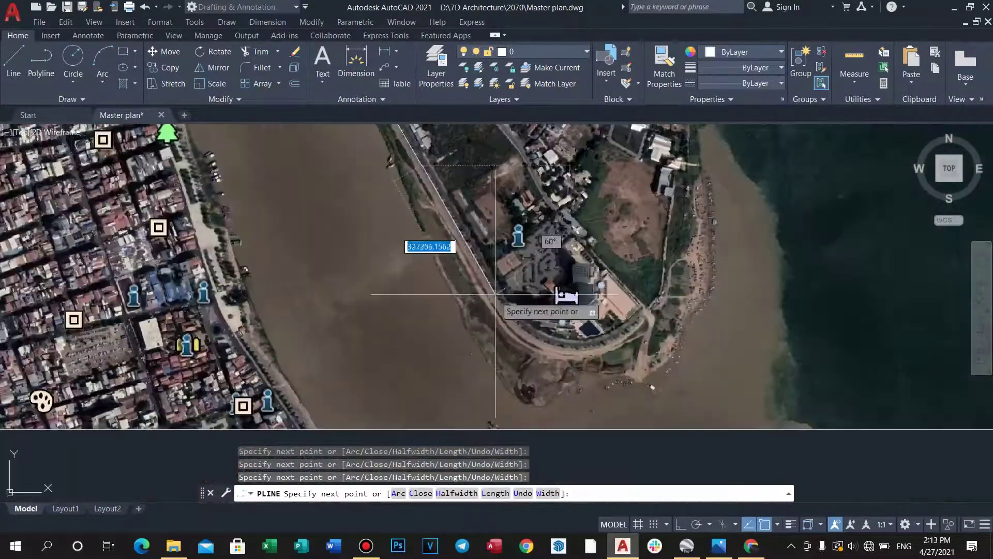
{"action": "scroll", "coordinate": [445, 207], "scroll_direction": "up", "scroll_amount": 4}
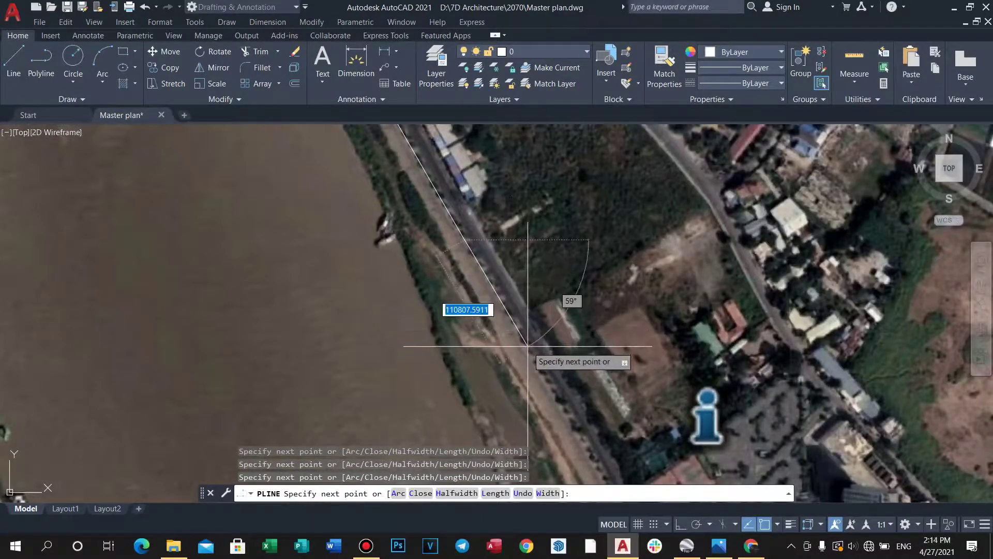
{"action": "scroll", "coordinate": [530, 311], "scroll_direction": "down", "scroll_amount": 3}
{"action": "scroll", "coordinate": [547, 304], "scroll_direction": "up", "scroll_amount": 5}
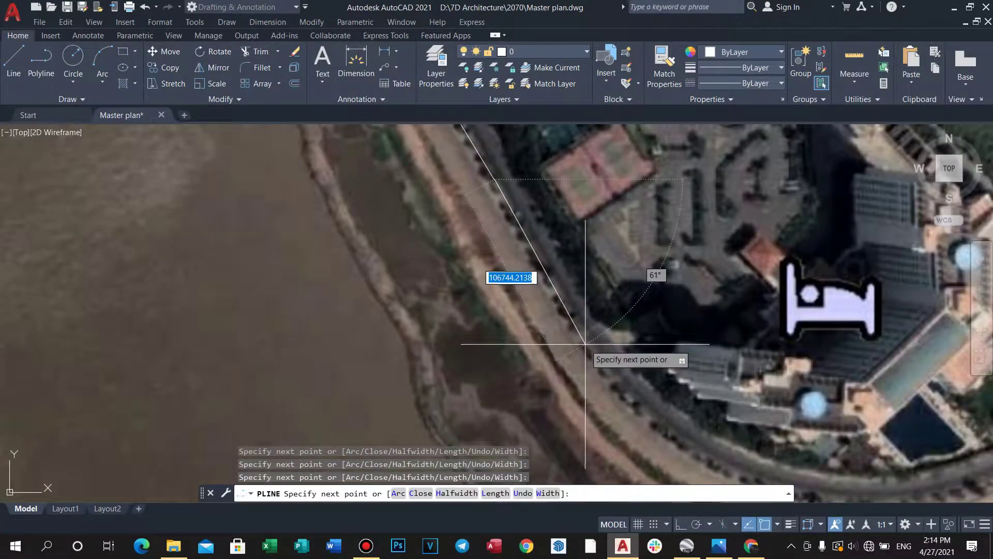
{"action": "left_click", "coordinate": [585, 344]}
Switch the polyline to Arc mode, trace the road's curve around the hotel to the peninsula's eastern junction, and finish it.
{"action": "scroll", "coordinate": [582, 409], "scroll_direction": "down", "scroll_amount": 3}
{"action": "scroll", "coordinate": [566, 362], "scroll_direction": "up", "scroll_amount": 2}
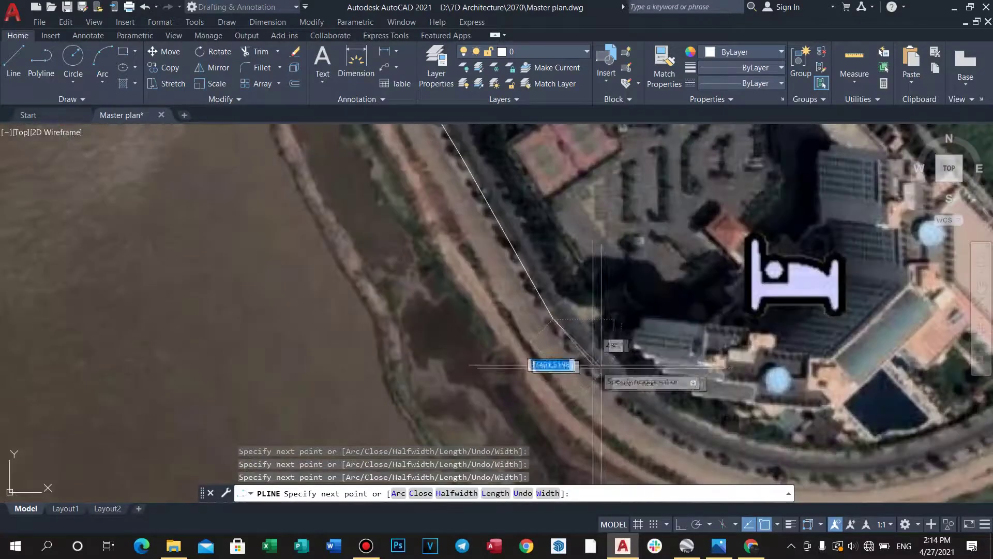
{"action": "type", "text": "a"}
{"action": "key", "text": "Return"}
{"action": "scroll", "coordinate": [589, 373], "scroll_direction": "up", "scroll_amount": 2}
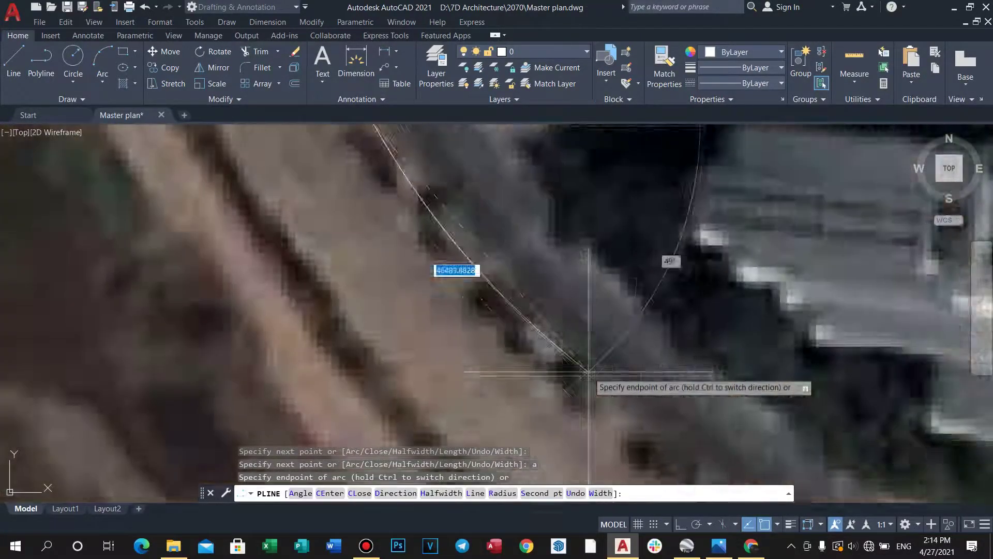
{"action": "scroll", "coordinate": [642, 408], "scroll_direction": "down", "scroll_amount": 4}
{"action": "scroll", "coordinate": [512, 382], "scroll_direction": "up", "scroll_amount": 4}
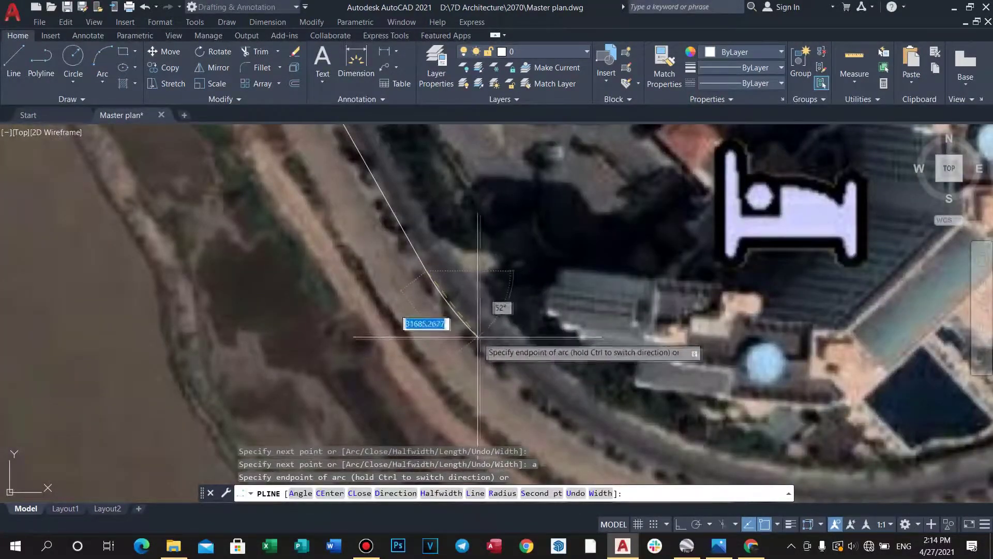
{"action": "scroll", "coordinate": [595, 403], "scroll_direction": "down", "scroll_amount": 4}
{"action": "scroll", "coordinate": [613, 398], "scroll_direction": "up", "scroll_amount": 2}
{"action": "scroll", "coordinate": [544, 383], "scroll_direction": "down", "scroll_amount": 2}
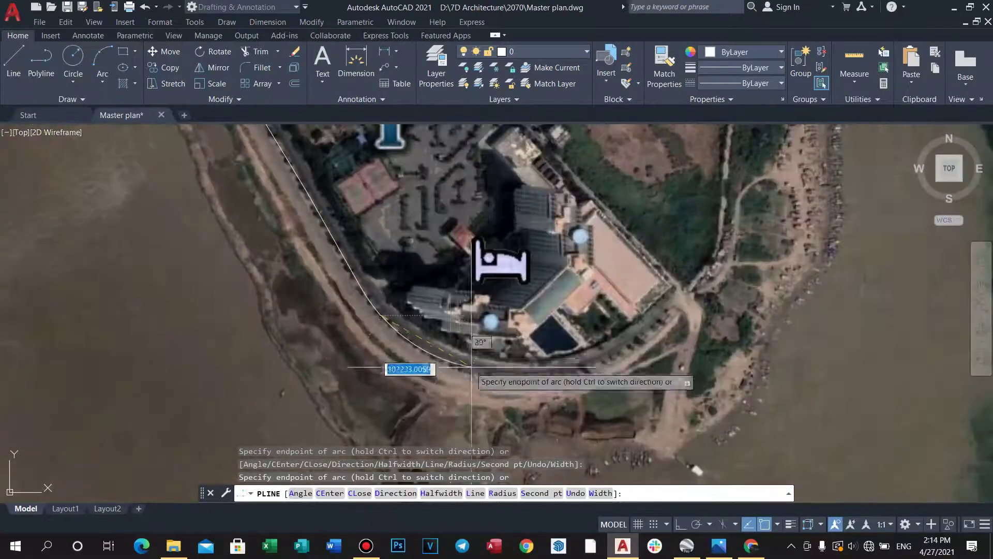
{"action": "scroll", "coordinate": [470, 371], "scroll_direction": "up", "scroll_amount": 4}
{"action": "scroll", "coordinate": [580, 378], "scroll_direction": "down", "scroll_amount": 3}
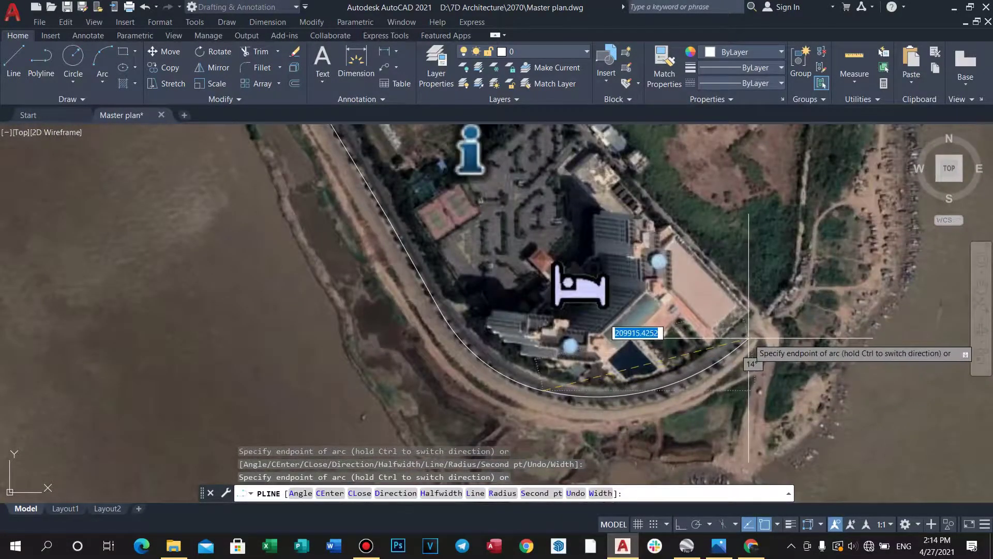
{"action": "scroll", "coordinate": [749, 337], "scroll_direction": "up", "scroll_amount": 2}
{"action": "scroll", "coordinate": [749, 332], "scroll_direction": "down", "scroll_amount": 2}
{"action": "scroll", "coordinate": [750, 329], "scroll_direction": "up", "scroll_amount": 4}
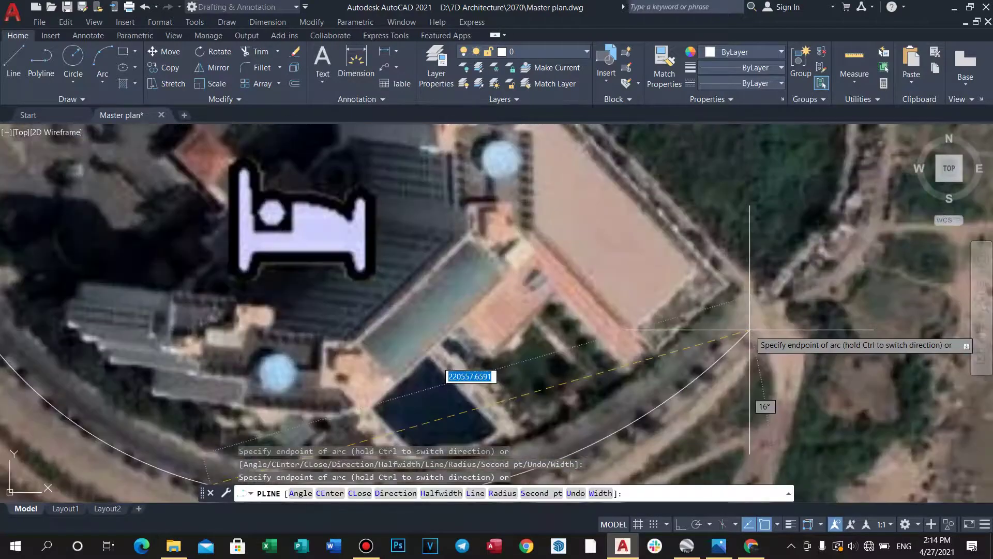
{"action": "key", "text": "Return"}
{"action": "scroll", "coordinate": [743, 333], "scroll_direction": "down", "scroll_amount": 6}
{"action": "key", "text": "Escape"}
Adjust the polyline's arc around the hotel by stretching its grips to follow the road edge south of the pool.
{"action": "scroll", "coordinate": [670, 377], "scroll_direction": "up", "scroll_amount": 4}
{"action": "left_click", "coordinate": [583, 381]}
{"action": "left_click", "coordinate": [595, 382]}
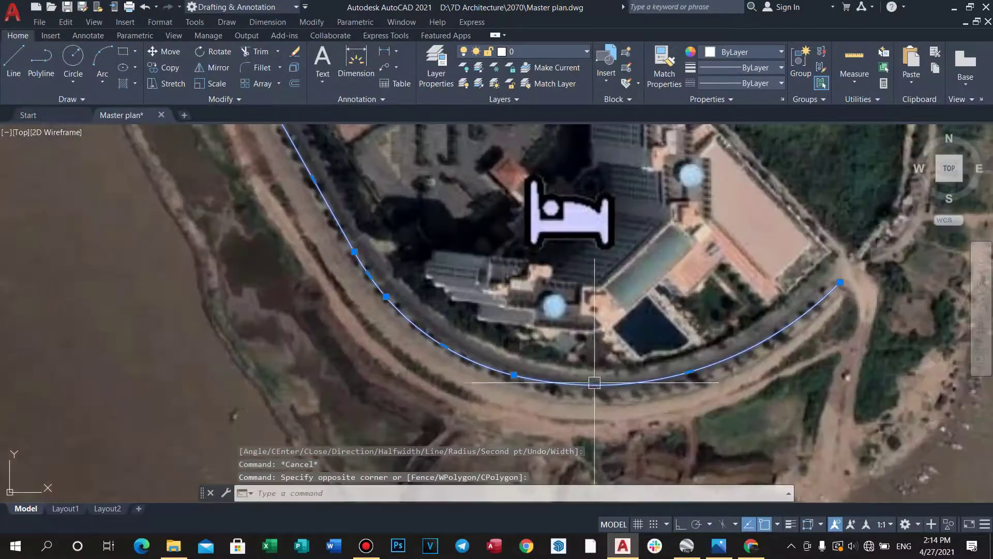
{"action": "scroll", "coordinate": [516, 373], "scroll_direction": "up", "scroll_amount": 8}
{"action": "left_click", "coordinate": [516, 383]}
{"action": "scroll", "coordinate": [517, 381], "scroll_direction": "down", "scroll_amount": 8}
{"action": "scroll", "coordinate": [625, 378], "scroll_direction": "up", "scroll_amount": 3}
{"action": "left_click", "coordinate": [646, 350]}
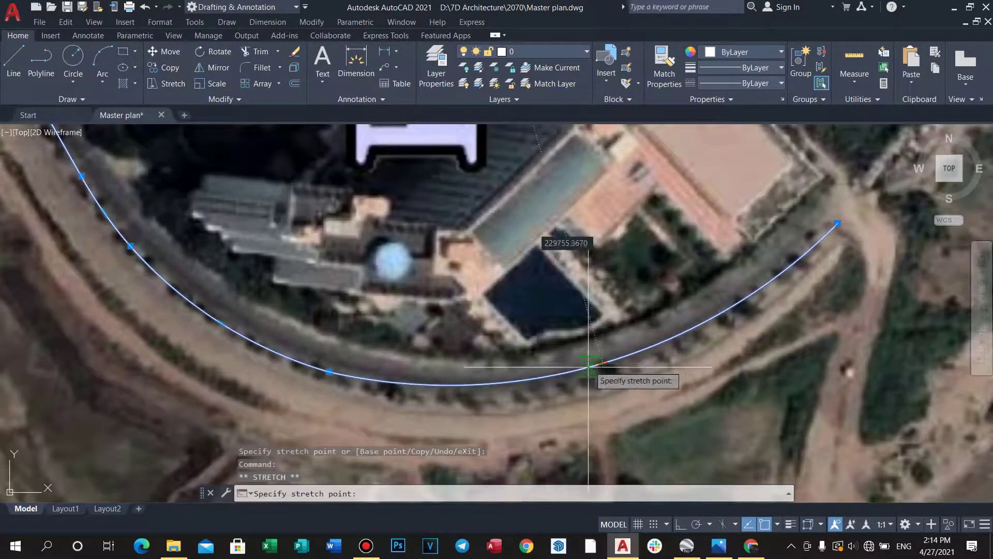
{"action": "scroll", "coordinate": [591, 366], "scroll_direction": "up", "scroll_amount": 4}
{"action": "key", "text": "Escape"}
{"action": "key", "text": "Escape"}
{"action": "scroll", "coordinate": [654, 279], "scroll_direction": "down", "scroll_amount": 15}
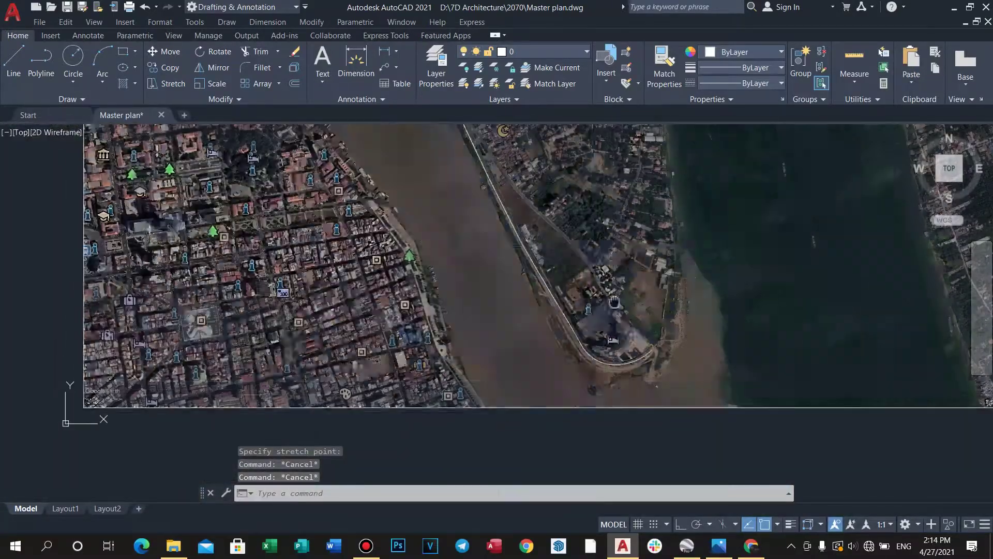
Trace a polyline from the junction east of the hotel northwest along the inland road with straight segments.
{"action": "middle_click_drag", "start_coordinate": [555, 231], "coordinate": [612, 332]}
{"action": "scroll", "coordinate": [567, 274], "scroll_direction": "up", "scroll_amount": 5}
{"action": "scroll", "coordinate": [610, 299], "scroll_direction": "down", "scroll_amount": 4}
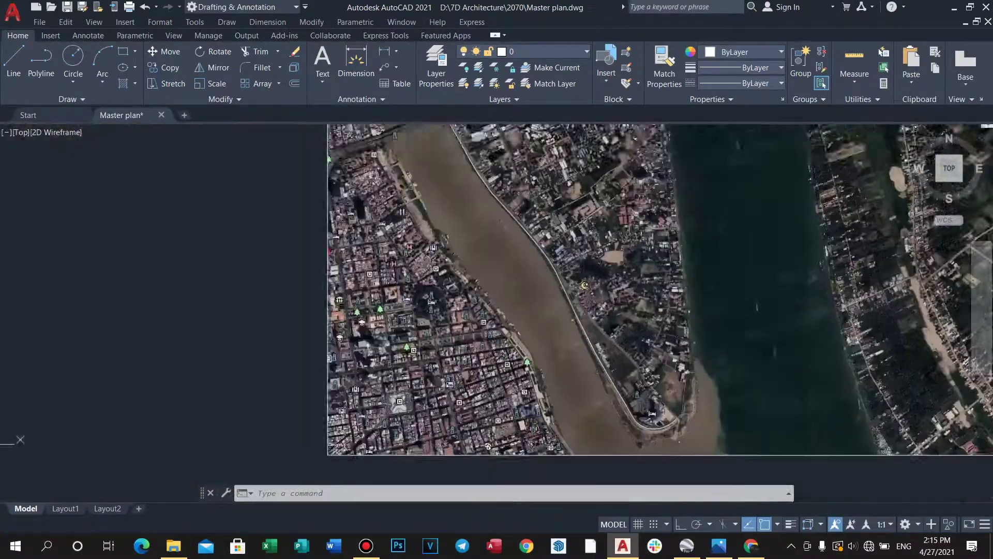
{"action": "scroll", "coordinate": [595, 295], "scroll_direction": "up", "scroll_amount": 5}
{"action": "scroll", "coordinate": [603, 290], "scroll_direction": "down", "scroll_amount": 2}
{"action": "scroll", "coordinate": [621, 310], "scroll_direction": "up", "scroll_amount": 5}
{"action": "scroll", "coordinate": [639, 357], "scroll_direction": "down", "scroll_amount": 5}
{"action": "scroll", "coordinate": [665, 333], "scroll_direction": "up", "scroll_amount": 7}
{"action": "type", "text": "p"}
{"action": "left_click", "coordinate": [664, 338]}
{"action": "scroll", "coordinate": [663, 337], "scroll_direction": "down", "scroll_amount": 5}
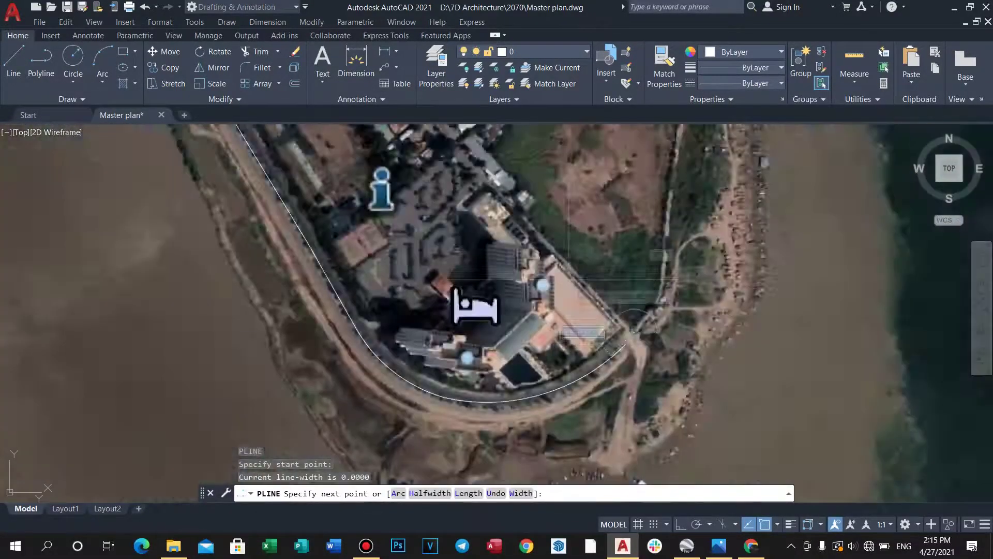
{"action": "scroll", "coordinate": [579, 321], "scroll_direction": "up", "scroll_amount": 3}
{"action": "left_click", "coordinate": [556, 287]}
{"action": "scroll", "coordinate": [484, 255], "scroll_direction": "down", "scroll_amount": 2}
{"action": "scroll", "coordinate": [463, 187], "scroll_direction": "up", "scroll_amount": 3}
{"action": "left_click", "coordinate": [494, 284]}
Continue the polyline northwest along the road beside the open triangular field to its northern tip, and finish it.
{"action": "scroll", "coordinate": [490, 283], "scroll_direction": "down", "scroll_amount": 2}
{"action": "middle_click_drag", "start_coordinate": [492, 284], "coordinate": [585, 432]}
{"action": "scroll", "coordinate": [556, 384], "scroll_direction": "up", "scroll_amount": 3}
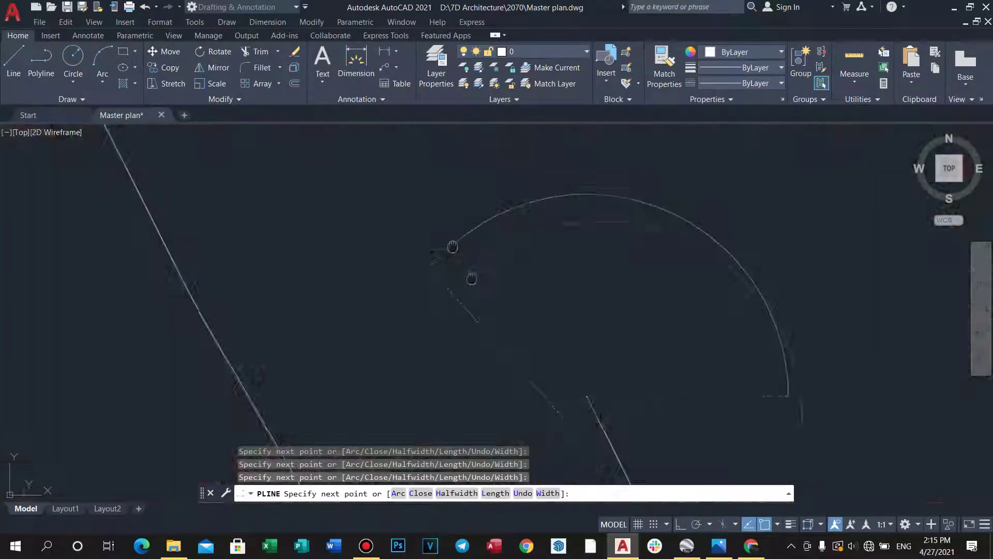
{"action": "middle_click_drag", "start_coordinate": [471, 279], "coordinate": [499, 300]}
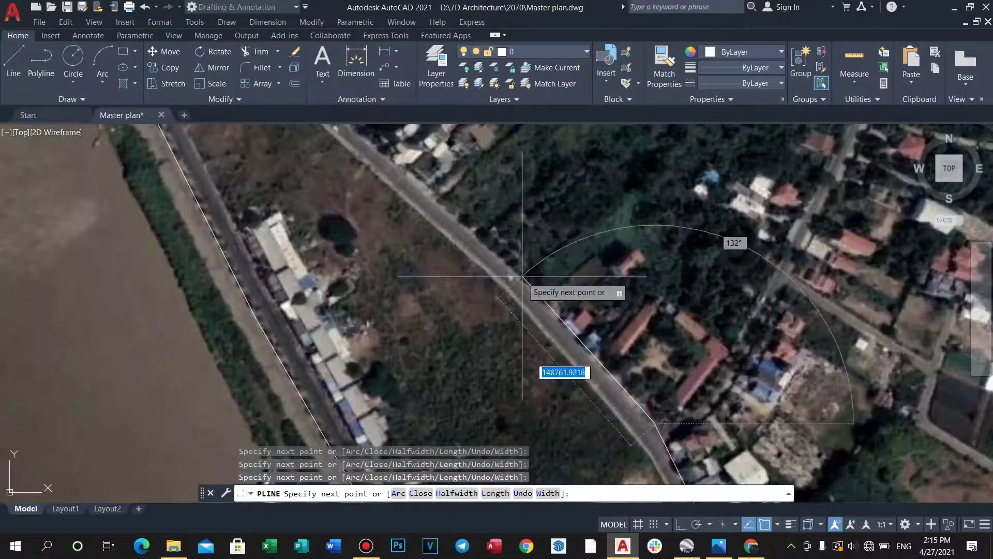
{"action": "left_click", "coordinate": [519, 275]}
{"action": "middle_click_drag", "start_coordinate": [366, 146], "coordinate": [474, 247]}
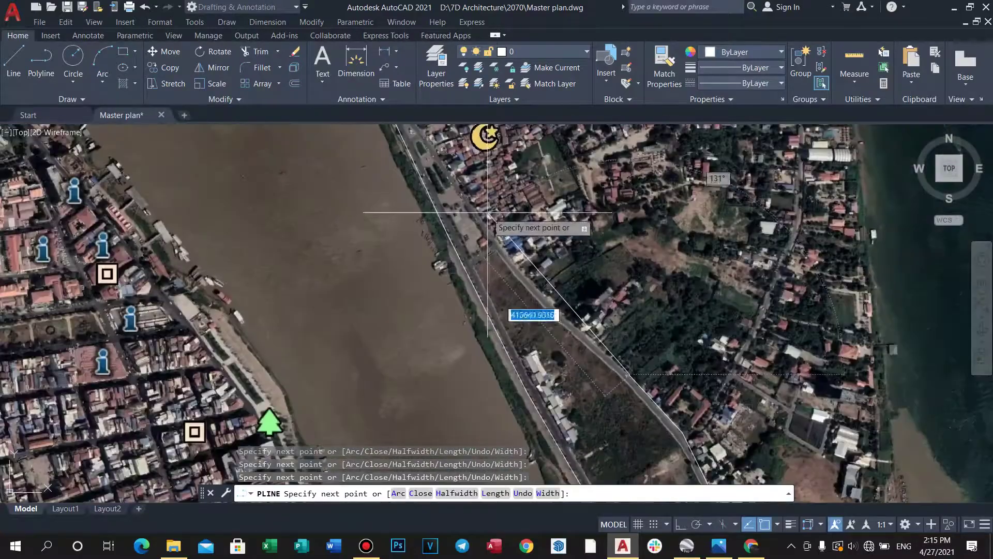
{"action": "scroll", "coordinate": [524, 260], "scroll_direction": "down", "scroll_amount": 2}
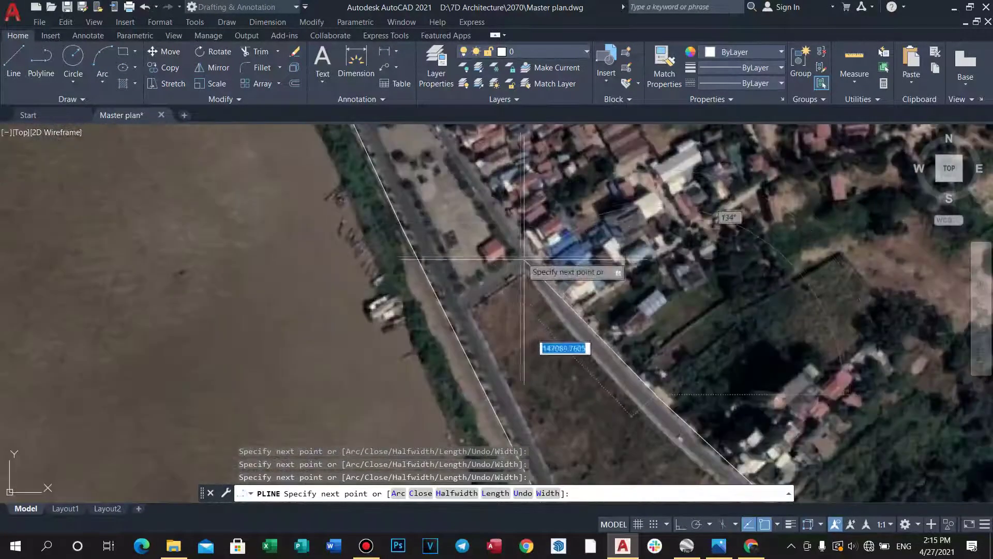
{"action": "scroll", "coordinate": [528, 247], "scroll_direction": "up", "scroll_amount": 2}
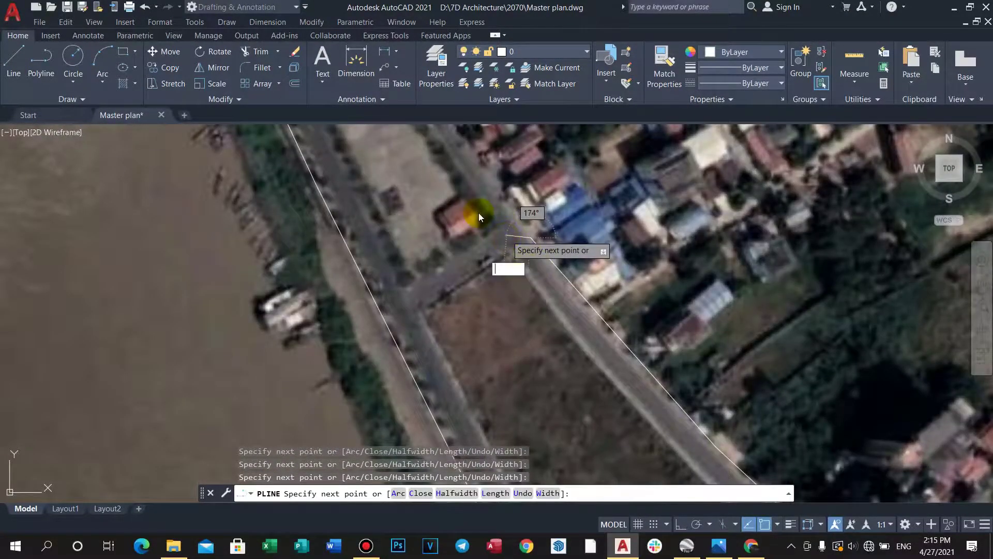
{"action": "key", "text": "Escape"}
Trace another polyline along the inland road edge past the mosque toward the riverside road, and finish it.
{"action": "scroll", "coordinate": [480, 185], "scroll_direction": "down", "scroll_amount": 3}
{"action": "middle_click_drag", "start_coordinate": [480, 184], "coordinate": [517, 362]}
{"action": "scroll", "coordinate": [486, 229], "scroll_direction": "down", "scroll_amount": 2}
{"action": "mouse_move", "coordinate": [479, 226]}
{"action": "middle_mouse_down"}
{"action": "mouse_move", "coordinate": [524, 313]}
{"action": "mouse_move", "coordinate": [490, 285]}
{"action": "middle_mouse_up"}
{"action": "scroll", "coordinate": [494, 286], "scroll_direction": "up", "scroll_amount": 3}
{"action": "scroll", "coordinate": [492, 290], "scroll_direction": "down", "scroll_amount": 5}
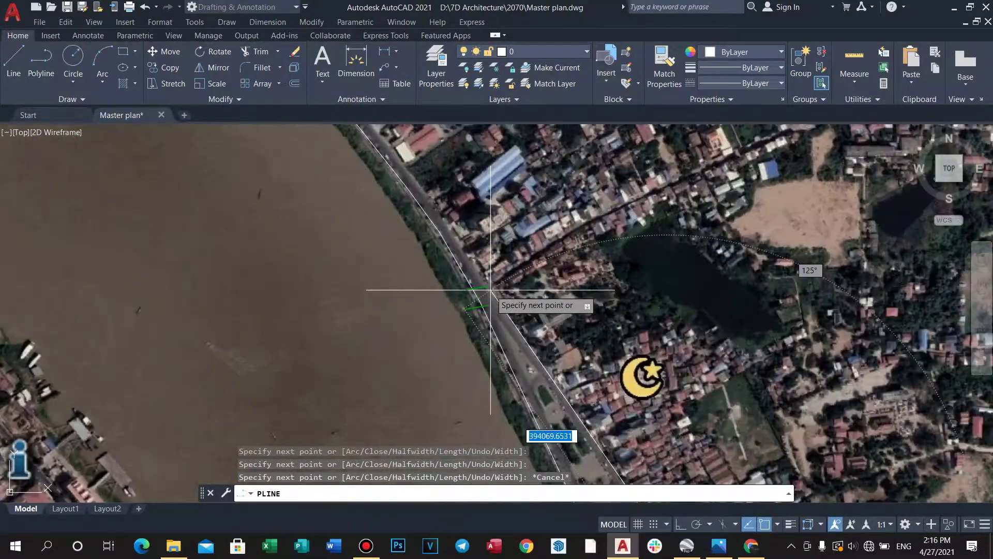
{"action": "scroll", "coordinate": [487, 286], "scroll_direction": "up", "scroll_amount": 4}
{"action": "left_click", "coordinate": [487, 287]}
{"action": "key", "text": "Return"}
{"action": "key", "text": "Escape"}
{"action": "scroll", "coordinate": [488, 271], "scroll_direction": "down", "scroll_amount": 6}
{"action": "key", "text": "Escape"}
Examine the traced inland road edge from the mosque area down past the open triangular field.
{"action": "scroll", "coordinate": [488, 271], "scroll_direction": "down", "scroll_amount": 2}
{"action": "middle_click_drag", "start_coordinate": [488, 271], "coordinate": [444, 181]}
{"action": "scroll", "coordinate": [556, 331], "scroll_direction": "up", "scroll_amount": 2}
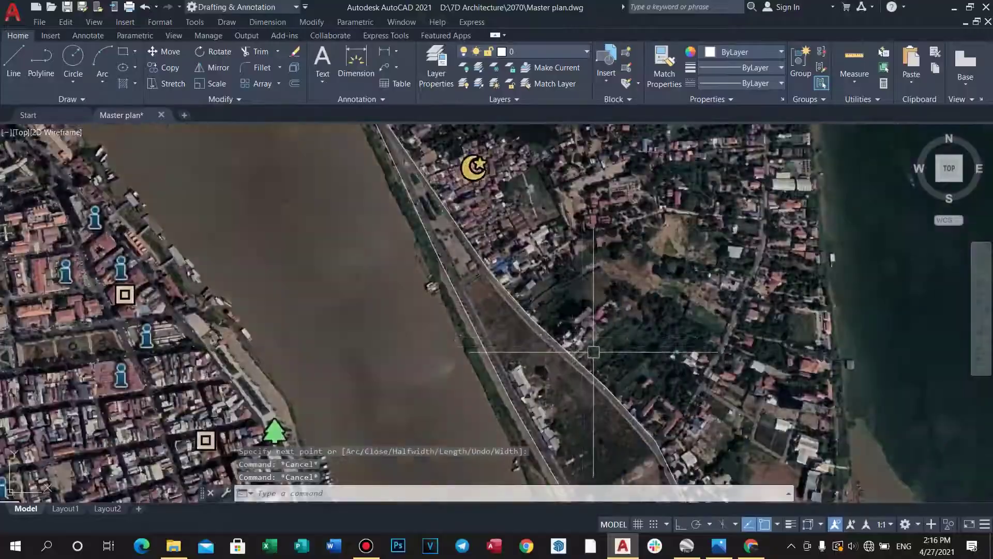
{"action": "scroll", "coordinate": [592, 353], "scroll_direction": "down", "scroll_amount": 3}
{"action": "middle_click_drag", "start_coordinate": [638, 364], "coordinate": [572, 272]}
{"action": "scroll", "coordinate": [580, 346], "scroll_direction": "up", "scroll_amount": 6}
{"action": "scroll", "coordinate": [526, 284], "scroll_direction": "down", "scroll_amount": 3}
{"action": "scroll", "coordinate": [471, 288], "scroll_direction": "up", "scroll_amount": 3}
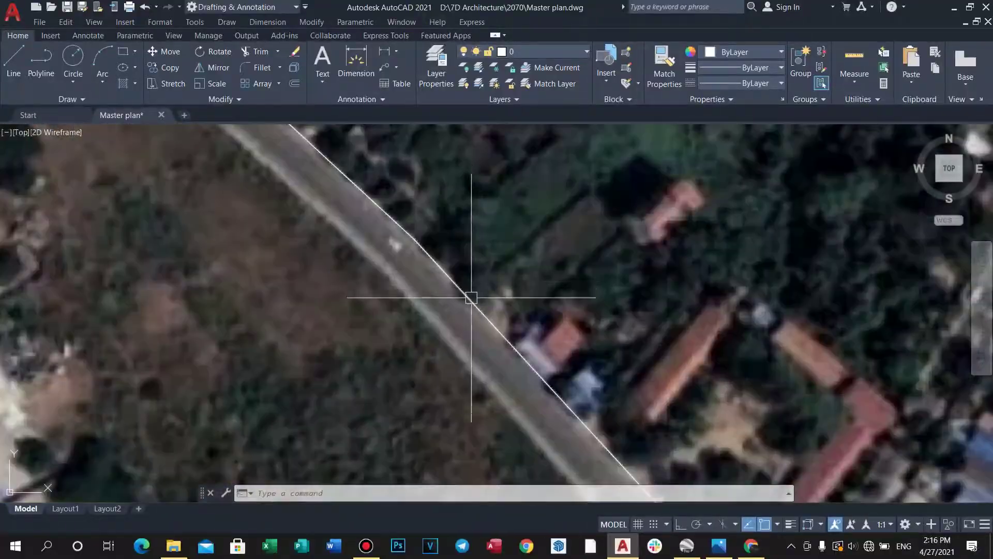
Draw a circle centred on the roundabout garden and reaching the outer edge of the surrounding road.
{"action": "scroll", "coordinate": [510, 305], "scroll_direction": "down", "scroll_amount": 6}
{"action": "scroll", "coordinate": [460, 220], "scroll_direction": "up", "scroll_amount": 10}
{"action": "scroll", "coordinate": [646, 274], "scroll_direction": "down", "scroll_amount": 4}
{"action": "scroll", "coordinate": [432, 155], "scroll_direction": "up", "scroll_amount": 2}
{"action": "middle_click_drag", "start_coordinate": [127, 377], "coordinate": [526, 232]}
{"action": "type", "text": "c"}
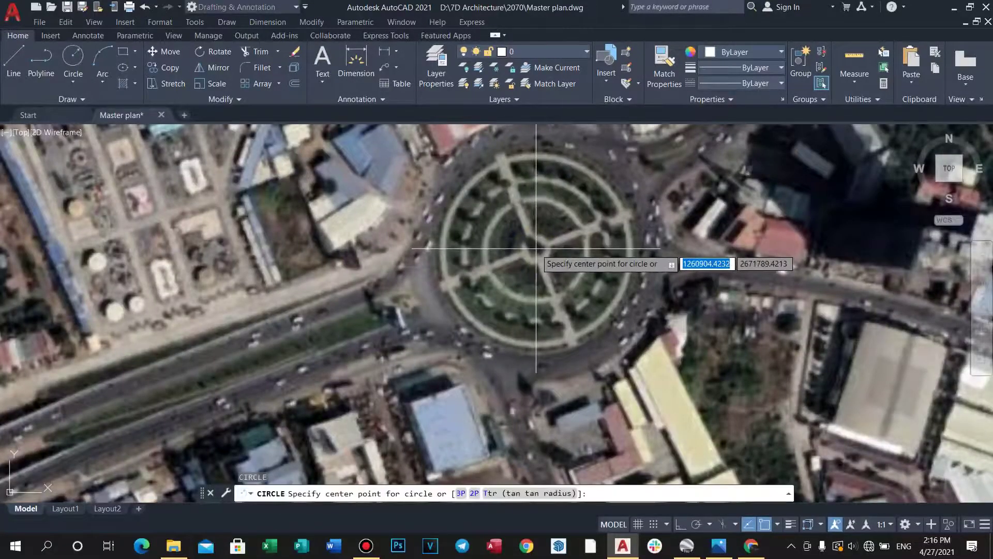
{"action": "left_click", "coordinate": [538, 246]}
{"action": "scroll", "coordinate": [569, 259], "scroll_direction": "down", "scroll_amount": 3}
{"action": "scroll", "coordinate": [611, 258], "scroll_direction": "up", "scroll_amount": 2}
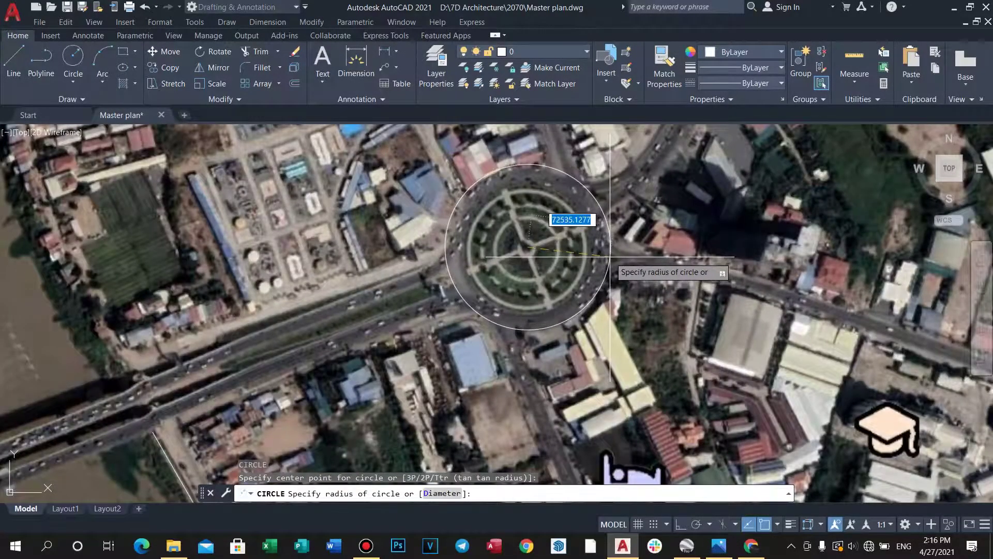
{"action": "left_click", "coordinate": [543, 321]}
Move the circle to align it with the roundabout's outer road edge.
{"action": "scroll", "coordinate": [542, 321], "scroll_direction": "up", "scroll_amount": 6}
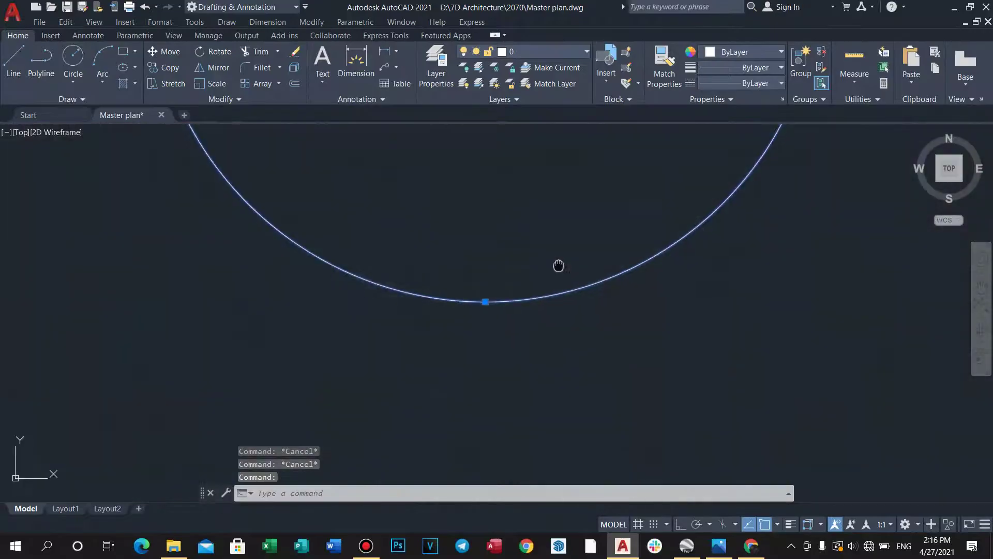
{"action": "type", "text": "m"}
{"action": "key", "text": "Return"}
{"action": "left_click", "coordinate": [559, 269]}
{"action": "scroll", "coordinate": [553, 263], "scroll_direction": "down", "scroll_amount": 8}
{"action": "key", "text": "Escape"}
{"action": "key", "text": "Escape"}
{"action": "key", "text": "Escape"}
Start a polyline on the roundabout circle's east side and draw a second-point arc onto the north edge of the eastbound road.
{"action": "scroll", "coordinate": [556, 259], "scroll_direction": "up", "scroll_amount": 5}
{"action": "scroll", "coordinate": [466, 258], "scroll_direction": "down", "scroll_amount": 4}
{"action": "scroll", "coordinate": [714, 299], "scroll_direction": "up", "scroll_amount": 3}
{"action": "scroll", "coordinate": [612, 297], "scroll_direction": "down", "scroll_amount": 2}
{"action": "scroll", "coordinate": [414, 234], "scroll_direction": "up", "scroll_amount": 6}
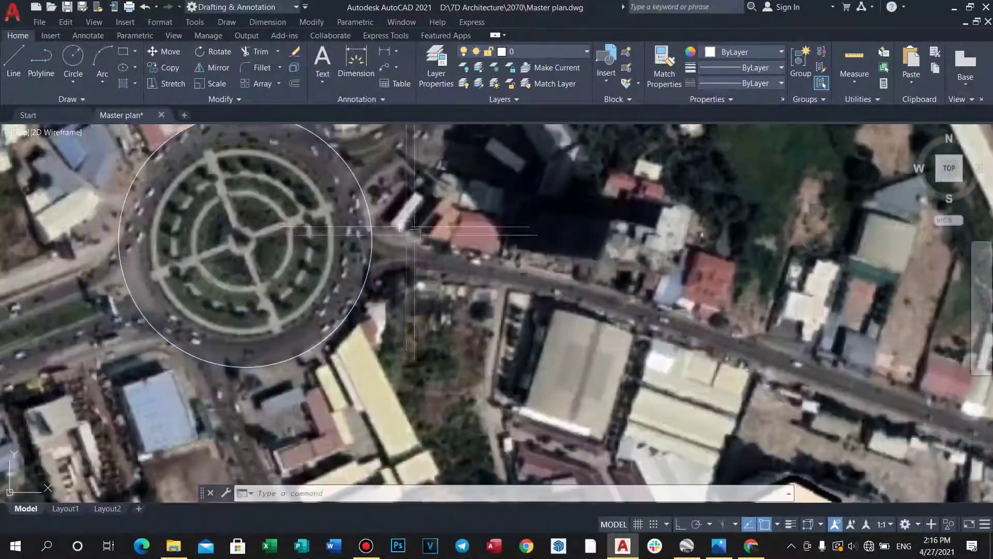
{"action": "scroll", "coordinate": [377, 222], "scroll_direction": "up", "scroll_amount": 2}
{"action": "scroll", "coordinate": [410, 248], "scroll_direction": "down", "scroll_amount": 4}
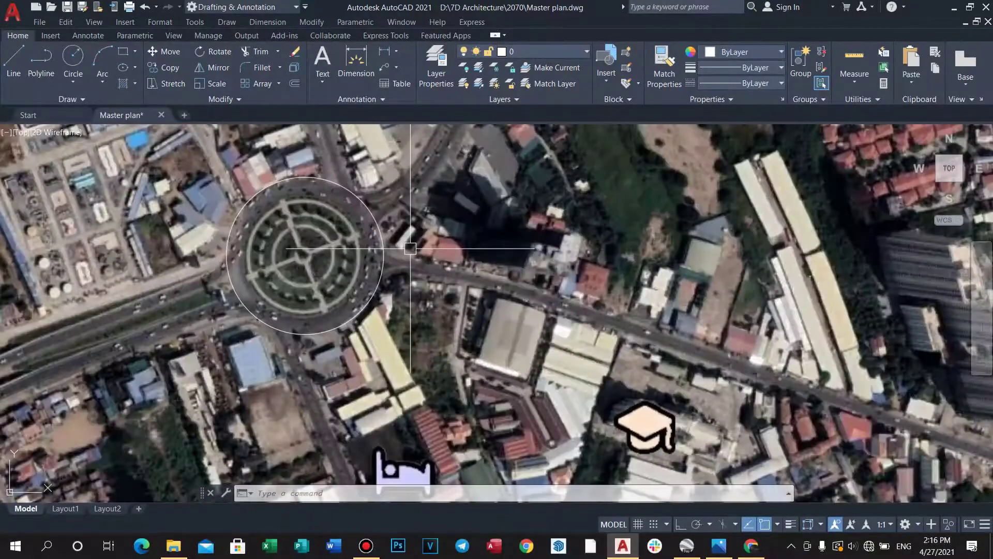
{"action": "scroll", "coordinate": [397, 251], "scroll_direction": "up", "scroll_amount": 4}
{"action": "key", "text": "Escape"}
{"action": "scroll", "coordinate": [377, 237], "scroll_direction": "down", "scroll_amount": 3}
{"action": "type", "text": "pl"}
{"action": "key", "text": "Return"}
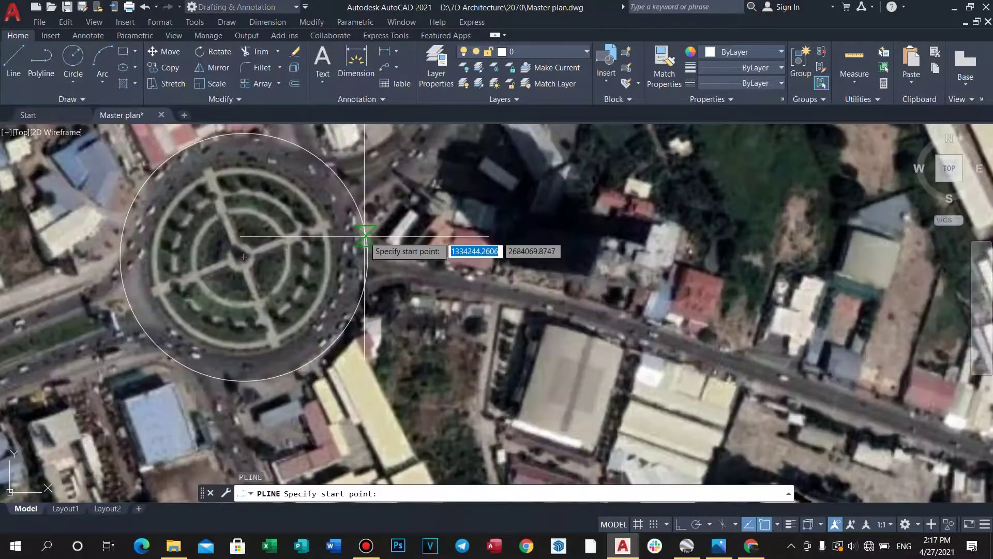
{"action": "scroll", "coordinate": [363, 232], "scroll_direction": "up", "scroll_amount": 2}
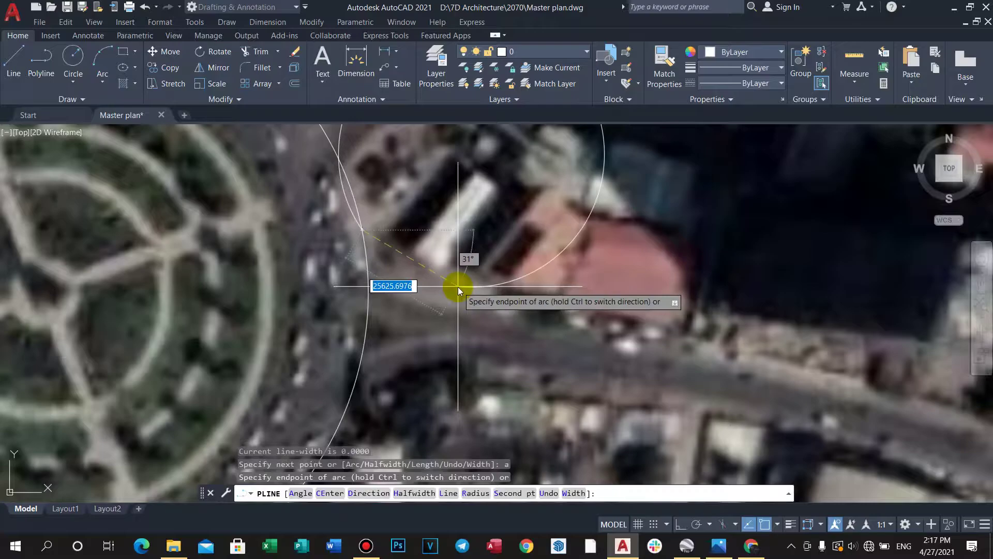
{"action": "type", "text": "s"}
{"action": "key", "text": "Return"}
{"action": "scroll", "coordinate": [458, 286], "scroll_direction": "down", "scroll_amount": 3}
{"action": "left_click", "coordinate": [463, 289]}
{"action": "scroll", "coordinate": [519, 317], "scroll_direction": "down", "scroll_amount": 3}
{"action": "scroll", "coordinate": [538, 288], "scroll_direction": "up", "scroll_amount": 4}
{"action": "scroll", "coordinate": [543, 298], "scroll_direction": "down", "scroll_amount": 1}
{"action": "left_click", "coordinate": [546, 299]}
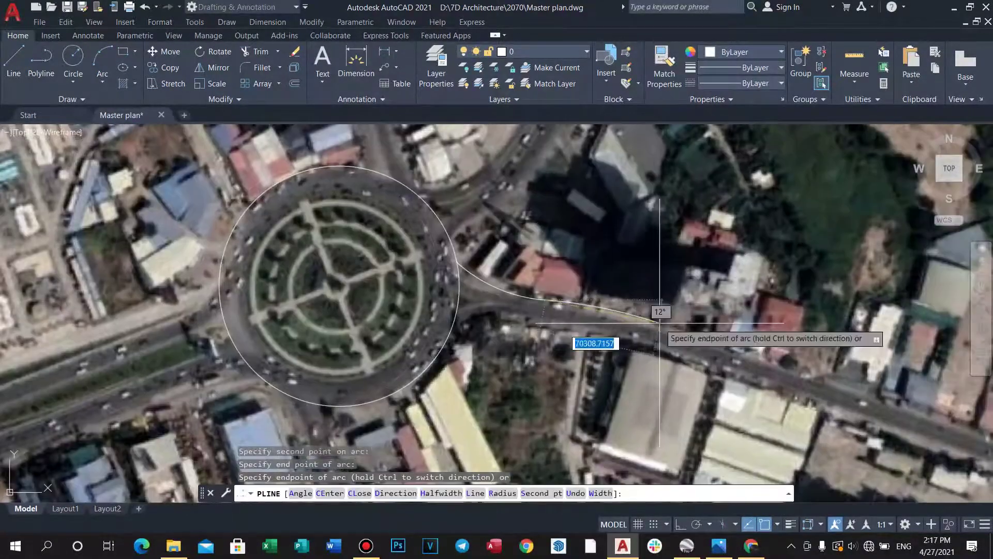
{"action": "scroll", "coordinate": [690, 310], "scroll_direction": "up", "scroll_amount": 3}
{"action": "scroll", "coordinate": [698, 337], "scroll_direction": "down", "scroll_amount": 3}
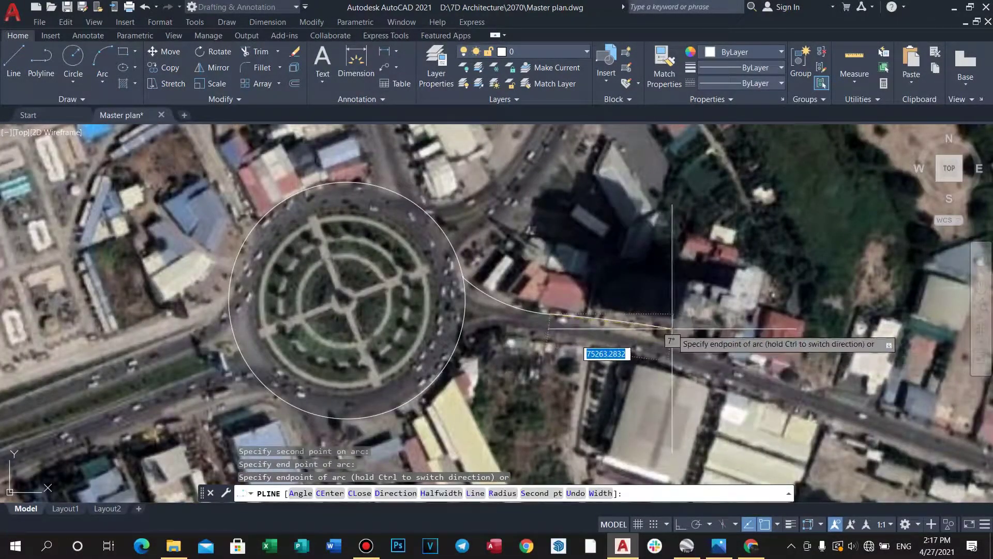
{"action": "scroll", "coordinate": [672, 328], "scroll_direction": "up", "scroll_amount": 3}
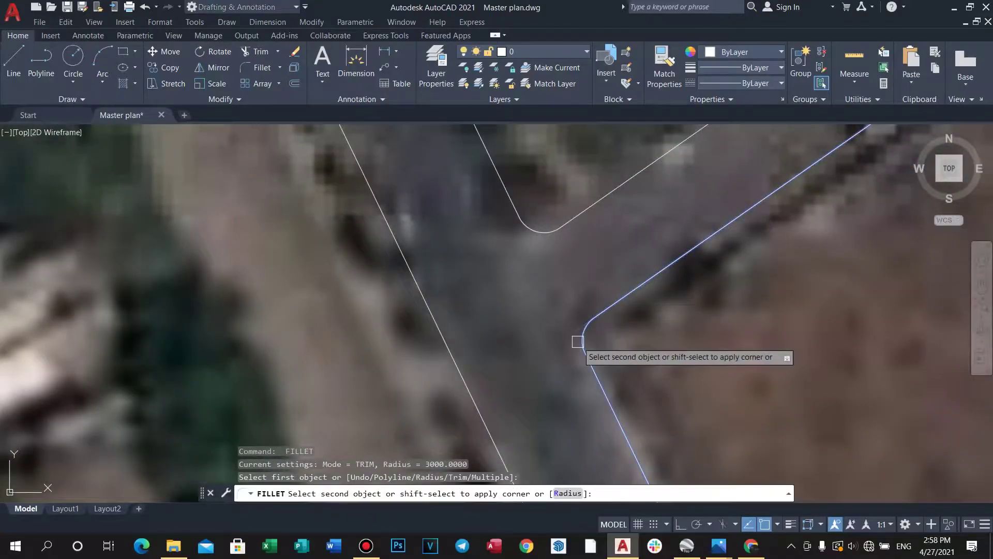
Fillet the south corner where the short connecting road meets the riverside road, using a radius of 3000.
{"action": "left_click", "coordinate": [578, 341]}
{"action": "key", "text": "Return"}
{"action": "key", "text": "Escape"}
Look over the traced road edges and junctions across the southern part of the peninsula.
{"action": "scroll", "coordinate": [526, 281], "scroll_direction": "down", "scroll_amount": 9}
{"action": "scroll", "coordinate": [439, 353], "scroll_direction": "up", "scroll_amount": 2}
{"action": "middle_click_drag", "start_coordinate": [439, 353], "coordinate": [457, 216]}
{"action": "scroll", "coordinate": [592, 297], "scroll_direction": "up", "scroll_amount": 1}
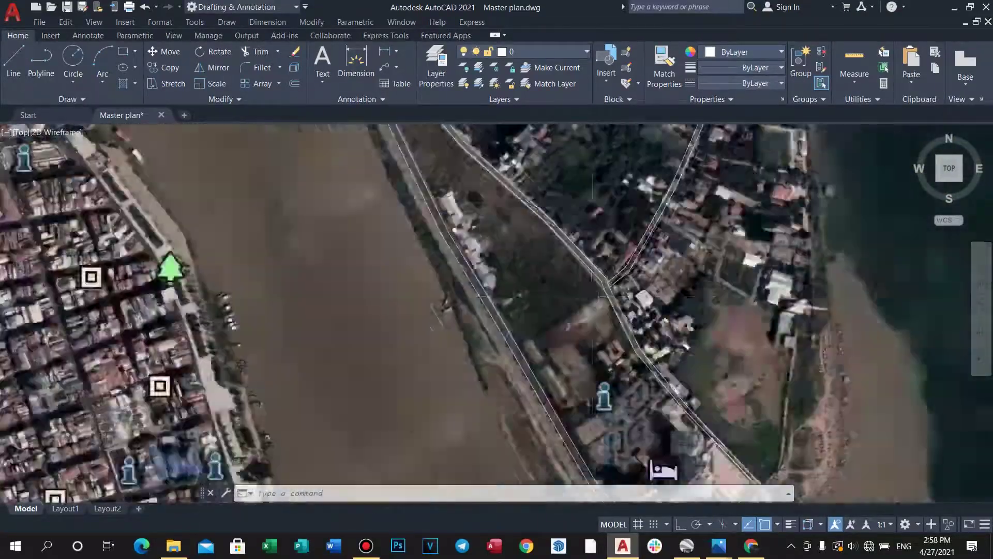
{"action": "scroll", "coordinate": [569, 294], "scroll_direction": "down", "scroll_amount": 5}
{"action": "scroll", "coordinate": [466, 223], "scroll_direction": "up", "scroll_amount": 4}
{"action": "scroll", "coordinate": [444, 195], "scroll_direction": "down", "scroll_amount": 3}
{"action": "scroll", "coordinate": [510, 393], "scroll_direction": "up", "scroll_amount": 4}
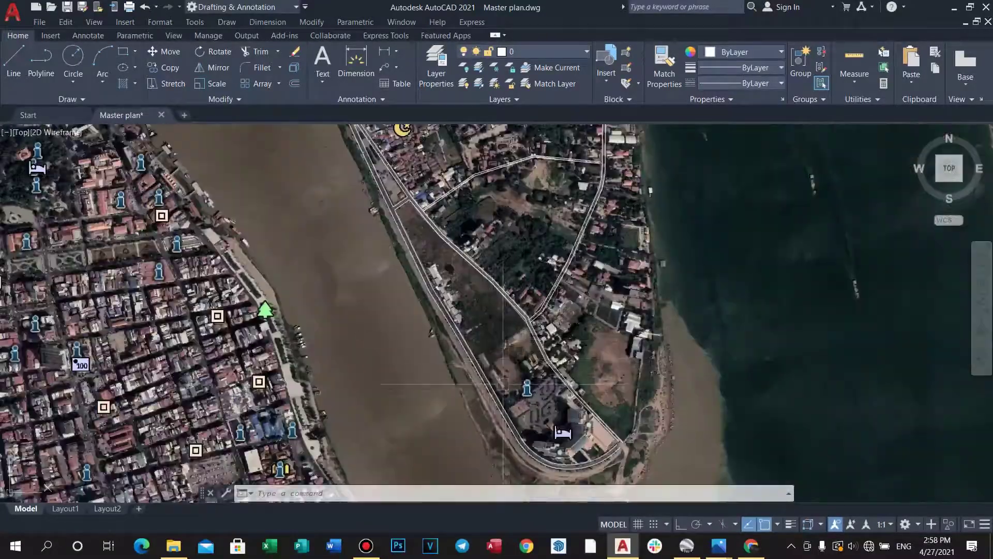
{"action": "scroll", "coordinate": [505, 383], "scroll_direction": "down", "scroll_amount": 3}
{"action": "scroll", "coordinate": [479, 300], "scroll_direction": "up", "scroll_amount": 3}
{"action": "scroll", "coordinate": [496, 352], "scroll_direction": "down", "scroll_amount": 3}
{"action": "scroll", "coordinate": [477, 304], "scroll_direction": "up", "scroll_amount": 5}
{"action": "scroll", "coordinate": [504, 337], "scroll_direction": "down", "scroll_amount": 2}
Trim the crossing road edges at the triangular field's northern junction and fillet the side road's corners with radius 3000.
{"action": "scroll", "coordinate": [506, 371], "scroll_direction": "up", "scroll_amount": 12}
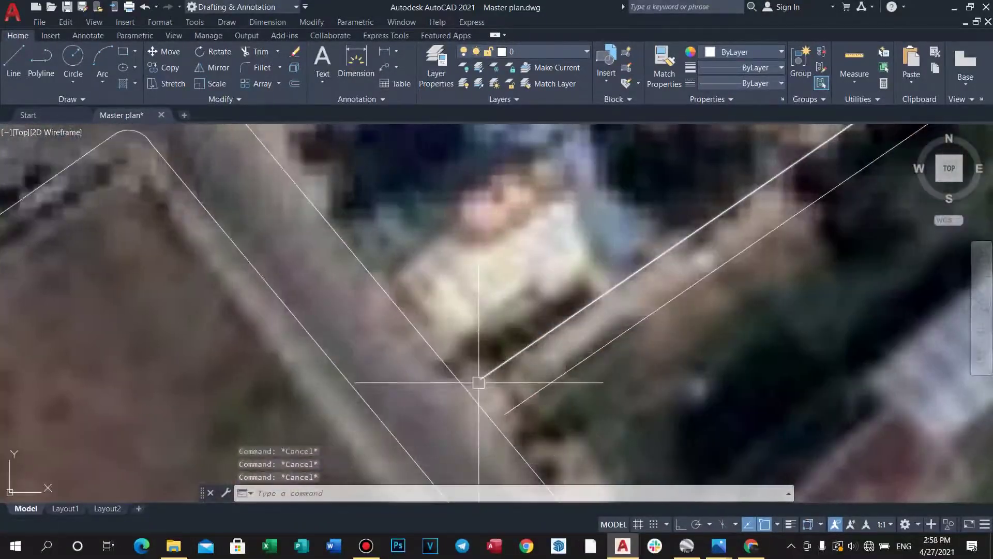
{"action": "key", "text": "Return"}
{"action": "scroll", "coordinate": [477, 399], "scroll_direction": "down", "scroll_amount": 4}
{"action": "scroll", "coordinate": [463, 387], "scroll_direction": "up", "scroll_amount": 4}
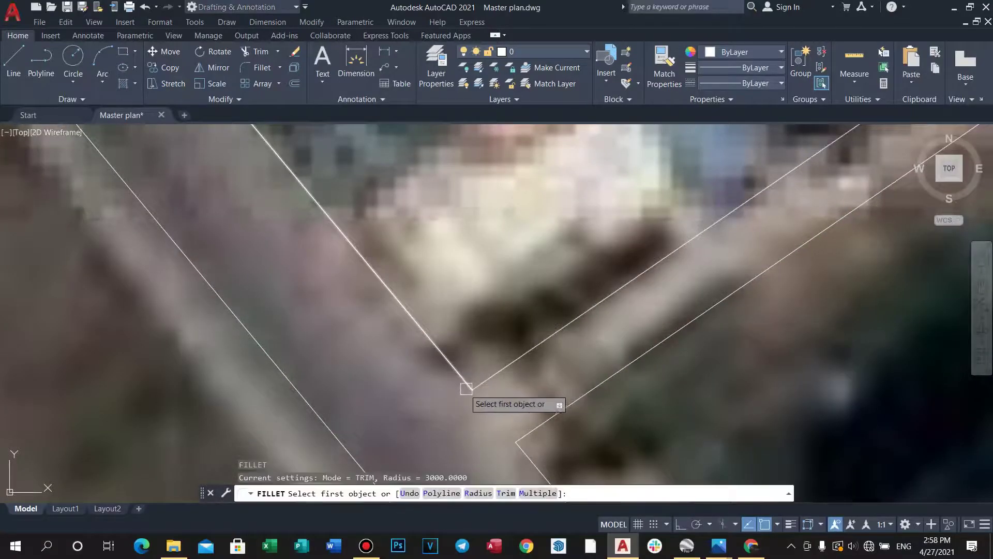
{"action": "left_click", "coordinate": [478, 380]}
{"action": "scroll", "coordinate": [487, 367], "scroll_direction": "down", "scroll_amount": 5}
{"action": "key", "text": "Escape"}
{"action": "key", "text": "Escape"}
{"action": "key", "text": "Escape"}
Trim the overlapping road edges where the northeast side road joins the inland road east of the open field.
{"action": "scroll", "coordinate": [440, 280], "scroll_direction": "up", "scroll_amount": 6}
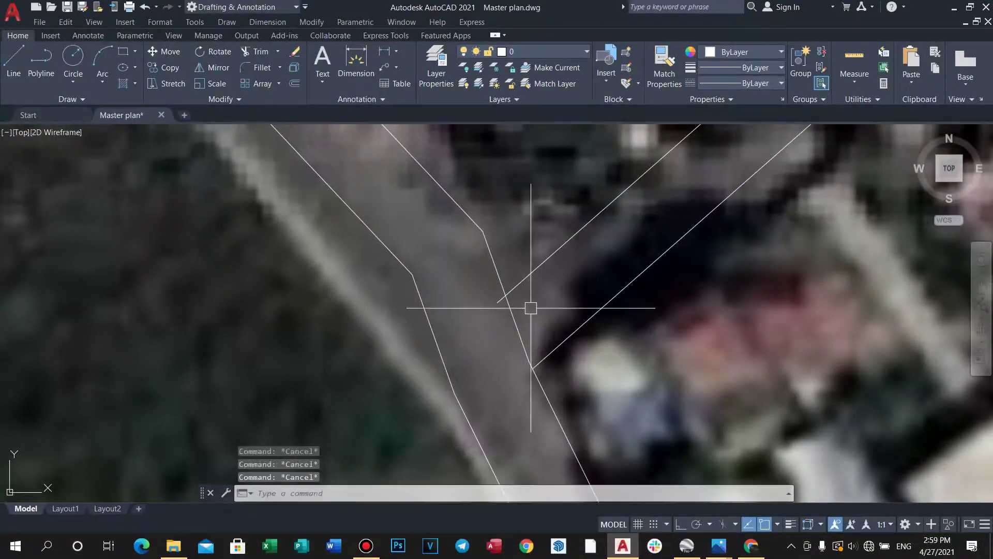
{"action": "key", "text": "Return"}
{"action": "key", "text": "Escape"}
{"action": "scroll", "coordinate": [560, 333], "scroll_direction": "up", "scroll_amount": 1}
{"action": "scroll", "coordinate": [480, 391], "scroll_direction": "down", "scroll_amount": 1}
{"action": "key", "text": "Return"}
{"action": "left_click", "coordinate": [469, 321]}
Fillet the corner between the inland road and the northeast side road with a radius of 3000.
{"action": "key", "text": "Return"}
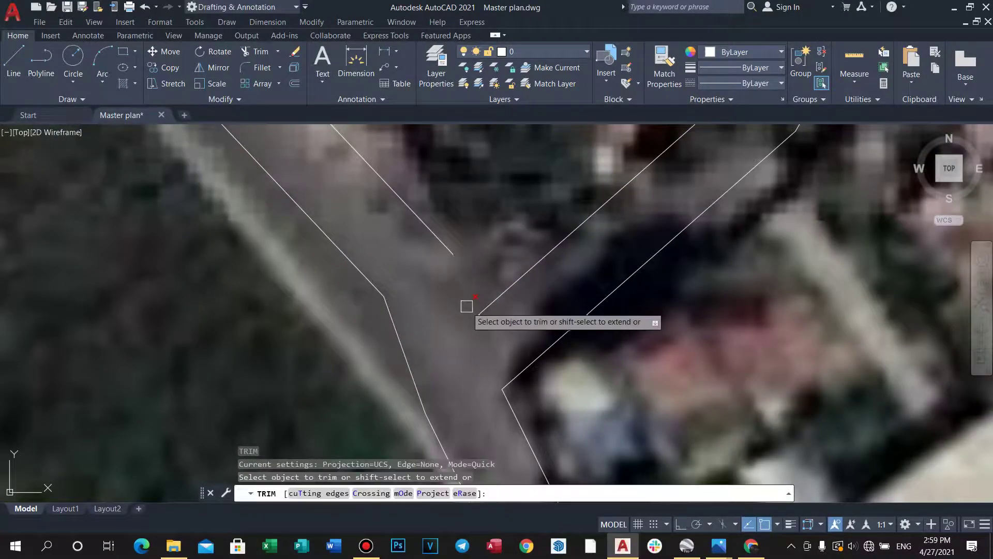
{"action": "key", "text": "Return"}
{"action": "left_click", "coordinate": [495, 392]}
{"action": "left_click", "coordinate": [509, 367]}
{"action": "key", "text": "Return"}
{"action": "key", "text": "Escape"}
{"action": "scroll", "coordinate": [479, 342], "scroll_direction": "down", "scroll_amount": 6}
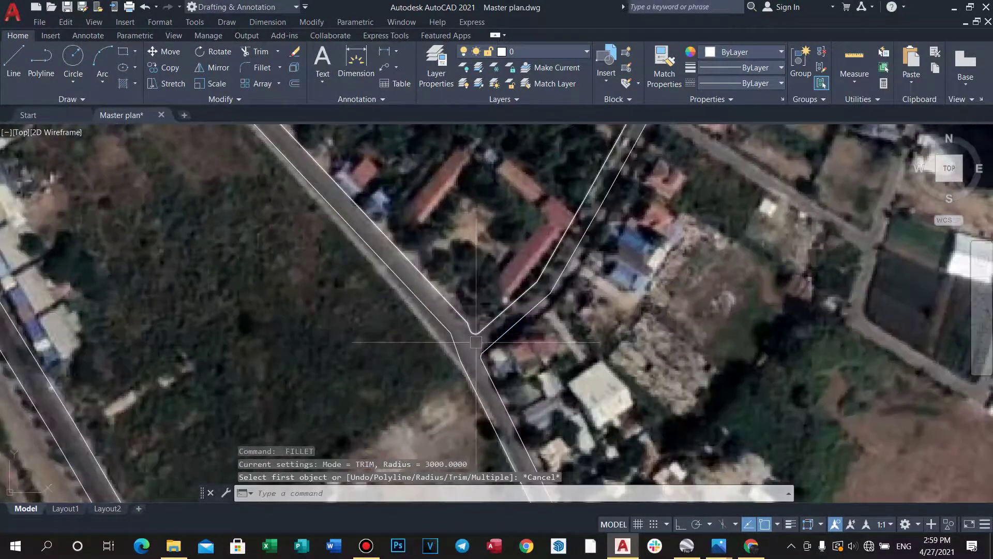
{"action": "key", "text": "Escape"}
{"action": "key", "text": "Escape"}
{"action": "scroll", "coordinate": [449, 328], "scroll_direction": "up", "scroll_amount": 6}
{"action": "key", "text": "Return"}
{"action": "key", "text": "Escape"}
{"action": "scroll", "coordinate": [441, 351], "scroll_direction": "down", "scroll_amount": 6}
{"action": "scroll", "coordinate": [428, 305], "scroll_direction": "up", "scroll_amount": 6}
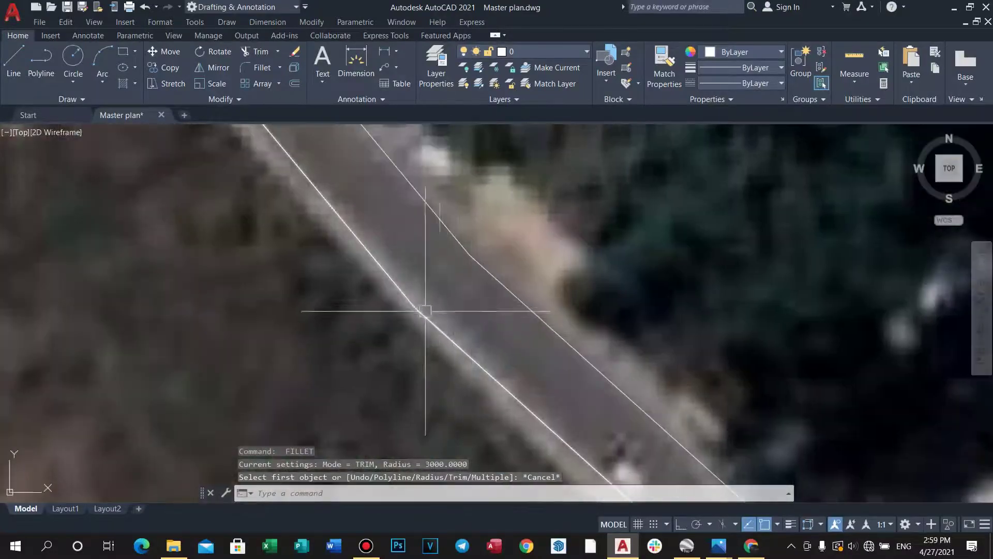
Fillet the bends along the inland road's edges with a radius of 3000.
{"action": "key", "text": "Return"}
{"action": "key", "text": "Escape"}
{"action": "scroll", "coordinate": [483, 295], "scroll_direction": "down", "scroll_amount": 3}
{"action": "key", "text": "Return"}
{"action": "left_click", "coordinate": [486, 290]}
{"action": "left_click", "coordinate": [499, 282]}
{"action": "key", "text": "Return"}
{"action": "middle_click_drag", "start_coordinate": [621, 380], "coordinate": [587, 350]}
{"action": "left_click", "coordinate": [588, 350]}
{"action": "left_click", "coordinate": [568, 348]}
{"action": "scroll", "coordinate": [568, 348], "scroll_direction": "up", "scroll_amount": 5}
{"action": "key", "text": "Escape"}
{"action": "key", "text": "Escape"}
{"action": "key", "text": "Escape"}
{"action": "scroll", "coordinate": [577, 339], "scroll_direction": "down", "scroll_amount": 8}
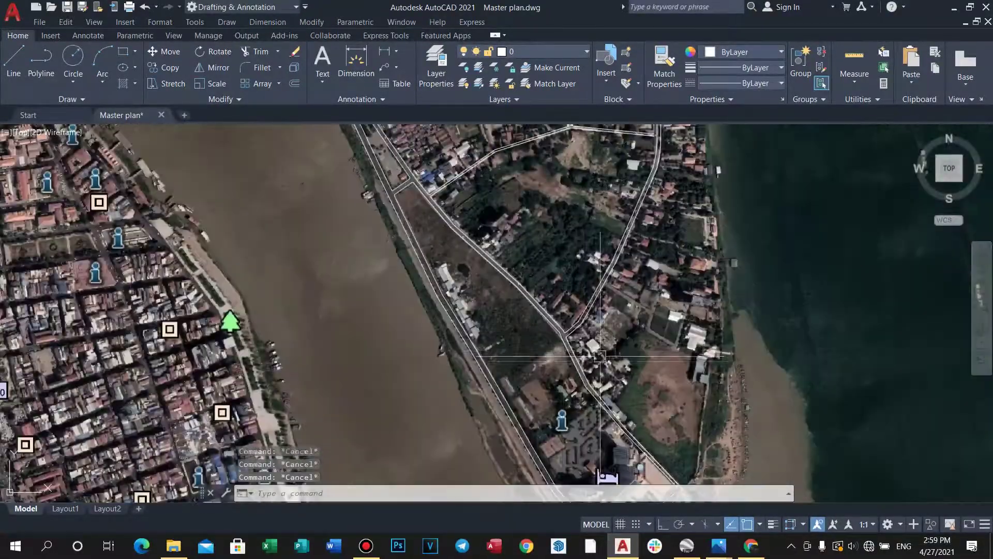
Reshape the short arc at the bend of the inland road's west edge, opposite the northeast side road, by stretching its midpoint.
{"action": "scroll", "coordinate": [585, 345], "scroll_direction": "up", "scroll_amount": 4}
{"action": "scroll", "coordinate": [512, 297], "scroll_direction": "up", "scroll_amount": 2}
{"action": "left_click", "coordinate": [512, 297]}
{"action": "left_click", "coordinate": [470, 361]}
{"action": "scroll", "coordinate": [468, 334], "scroll_direction": "up", "scroll_amount": 2}
{"action": "left_click", "coordinate": [473, 326]}
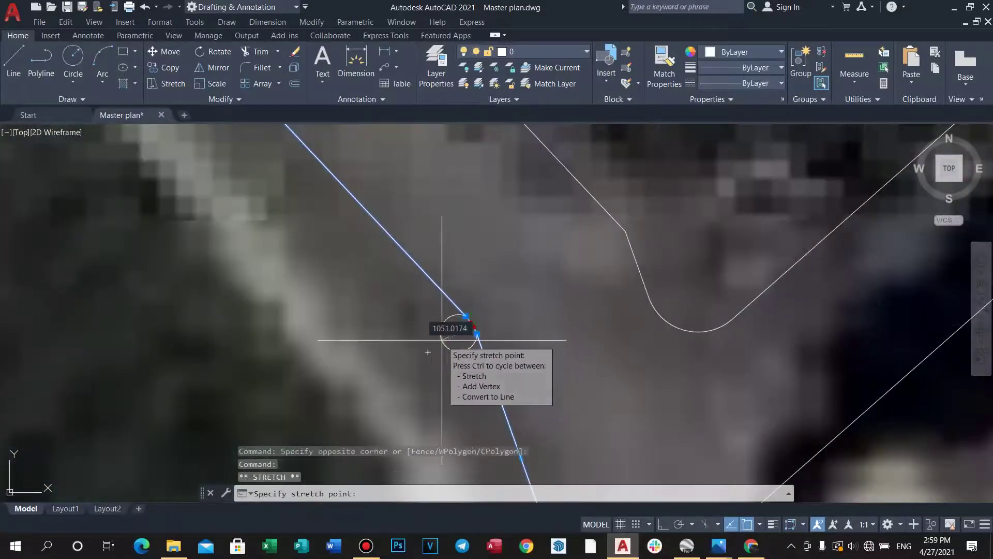
{"action": "left_click", "coordinate": [476, 334]}
{"action": "scroll", "coordinate": [457, 354], "scroll_direction": "up", "scroll_amount": 3}
{"action": "left_click", "coordinate": [471, 336]}
{"action": "key", "text": "Escape"}
{"action": "key", "text": "Escape"}
{"action": "key", "text": "Escape"}
{"action": "scroll", "coordinate": [489, 315], "scroll_direction": "down", "scroll_amount": 6}
{"action": "scroll", "coordinate": [502, 315], "scroll_direction": "up", "scroll_amount": 2}
{"action": "left_click", "coordinate": [513, 336]}
{"action": "left_click", "coordinate": [501, 358]}
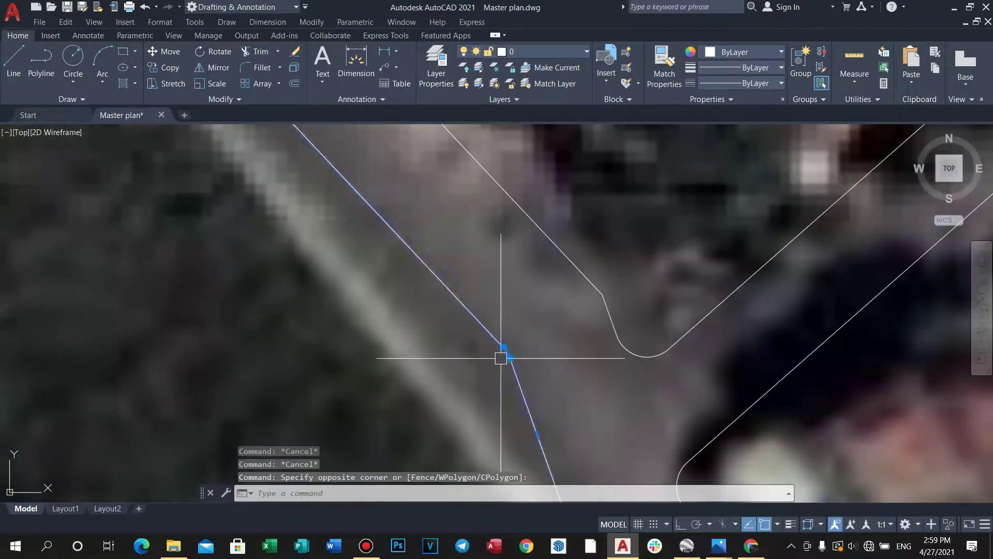
{"action": "key", "text": "Escape"}
{"action": "key", "text": "Escape"}
{"action": "scroll", "coordinate": [497, 362], "scroll_direction": "down", "scroll_amount": 8}
Draw a line from the end of the curved riverside road's inner edge to the inland road's outer edge at the southern tip.
{"action": "scroll", "coordinate": [585, 346], "scroll_direction": "up", "scroll_amount": 10}
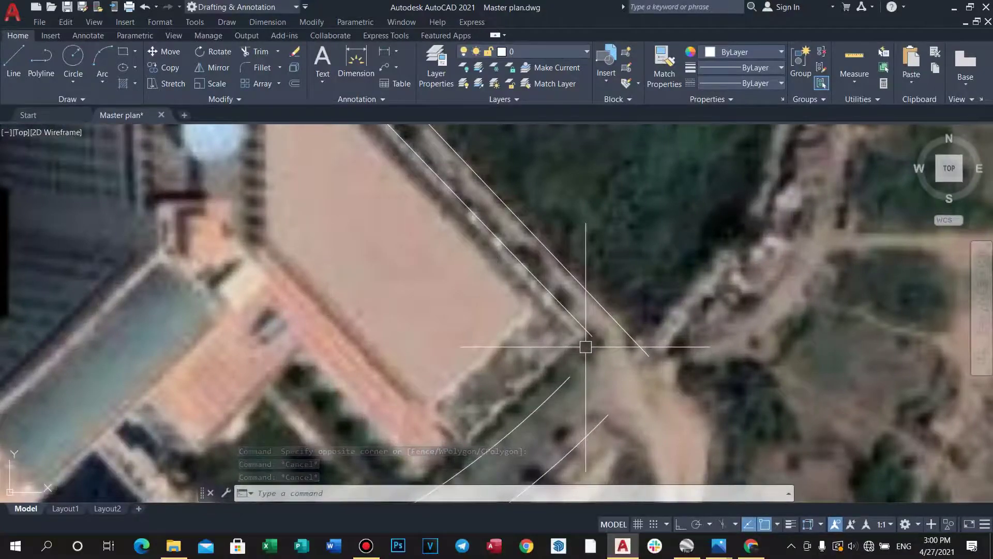
{"action": "scroll", "coordinate": [594, 341], "scroll_direction": "up", "scroll_amount": 2}
{"action": "key", "text": "Escape"}
{"action": "key", "text": "Escape"}
{"action": "key", "text": "Escape"}
{"action": "type", "text": "ex"}
{"action": "key", "text": "space"}
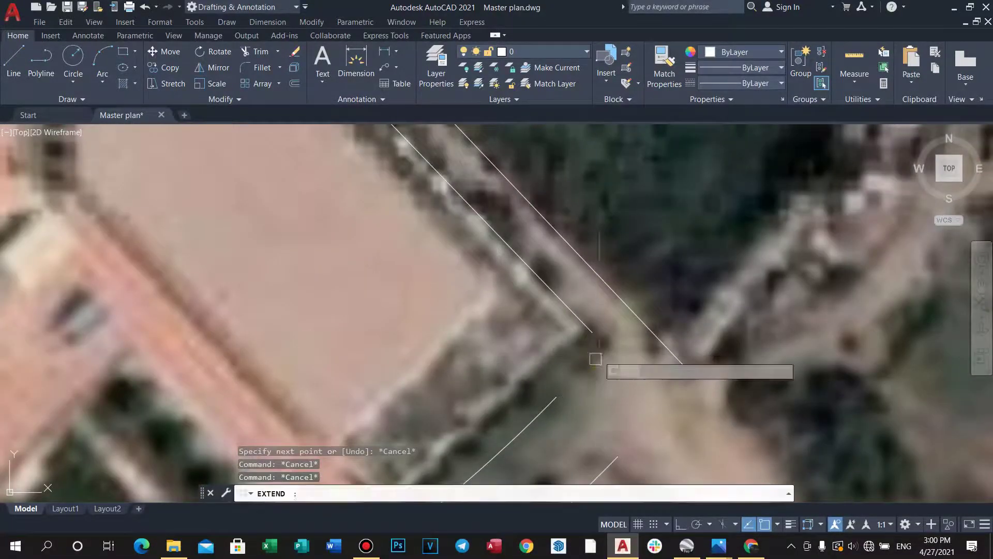
{"action": "key", "text": "Escape"}
{"action": "key", "text": "Escape"}
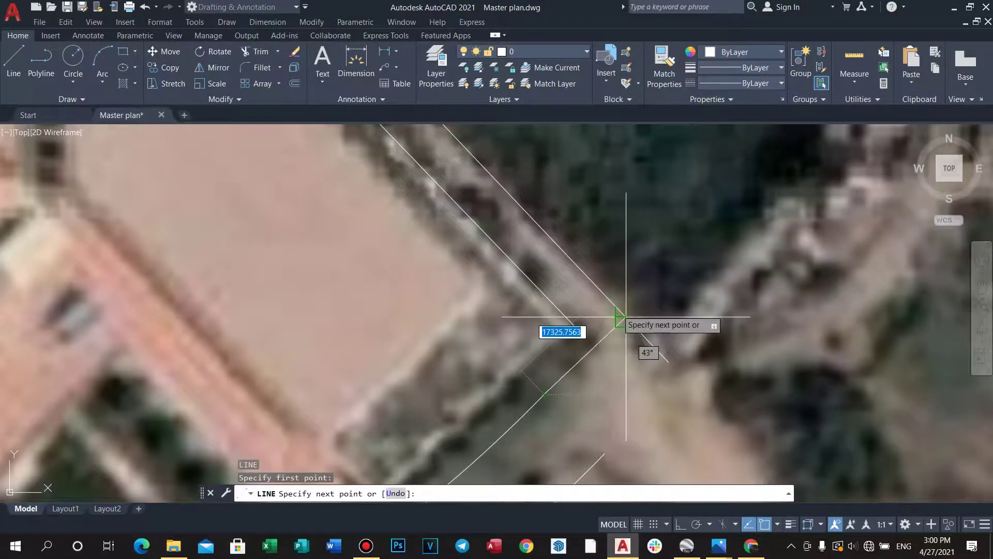
{"action": "scroll", "coordinate": [626, 316], "scroll_direction": "up", "scroll_amount": 2}
{"action": "key", "text": "Escape"}
{"action": "key", "text": "Escape"}
{"action": "key", "text": "Escape"}
Extend the inland road's inner edge to the new connecting line at the southern tip.
{"action": "scroll", "coordinate": [587, 332], "scroll_direction": "down", "scroll_amount": 2}
{"action": "type", "text": "ex"}
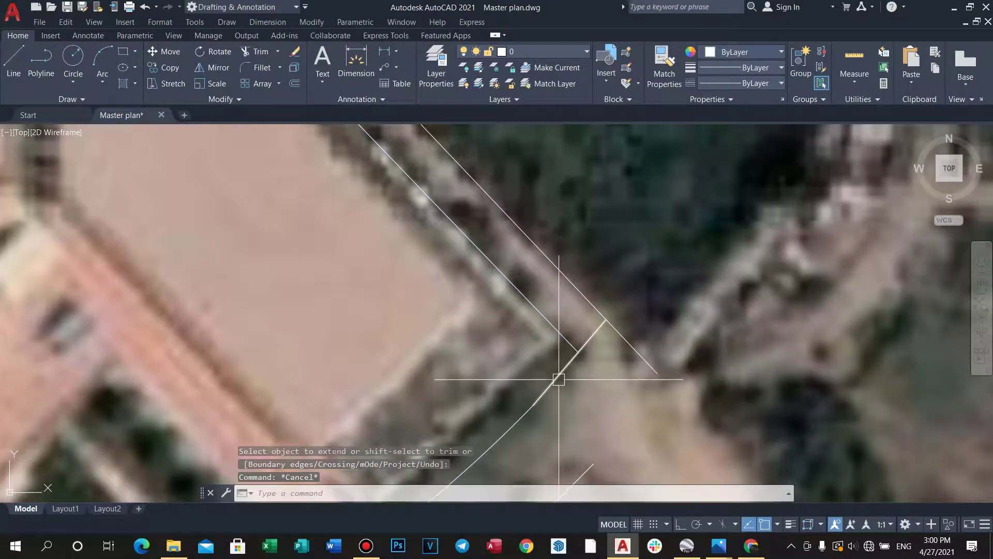
{"action": "key", "text": "Escape"}
{"action": "key", "text": "Escape"}
Trim the part of the connecting line that crosses the inland road at the southern tip.
{"action": "scroll", "coordinate": [564, 388], "scroll_direction": "up", "scroll_amount": 2}
{"action": "middle_click_drag", "start_coordinate": [577, 333], "coordinate": [565, 370]}
{"action": "type", "text": "t"}
{"action": "key", "text": "space"}
{"action": "key", "text": "space"}
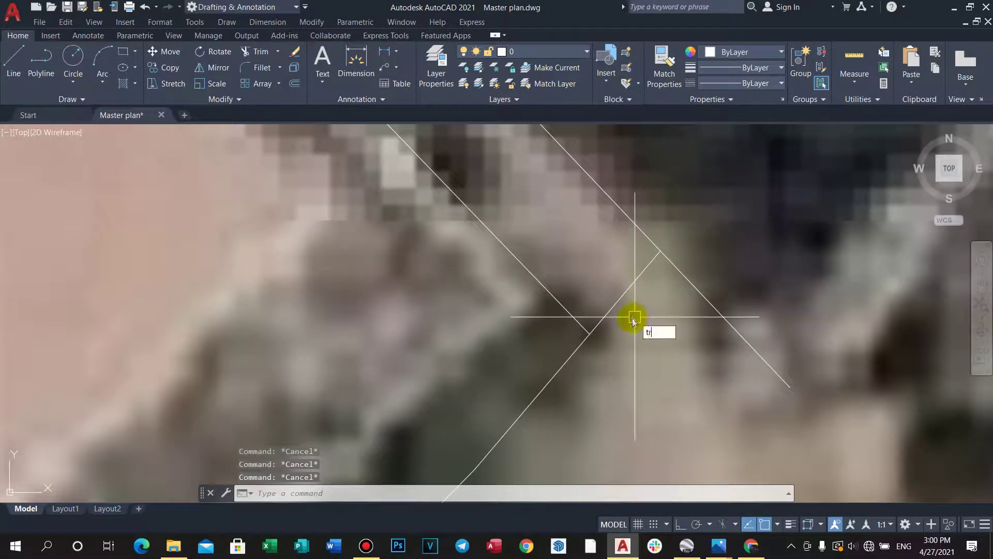
{"action": "key", "text": "space"}
{"action": "left_click", "coordinate": [641, 274]}
{"action": "scroll", "coordinate": [657, 264], "scroll_direction": "down", "scroll_amount": 2}
{"action": "key", "text": "Escape"}
{"action": "key", "text": "Escape"}
{"action": "left_click", "coordinate": [651, 271]}
{"action": "left_click", "coordinate": [565, 361]}
{"action": "type", "text": "h"}
{"action": "key", "text": "Escape"}
{"action": "key", "text": "Escape"}
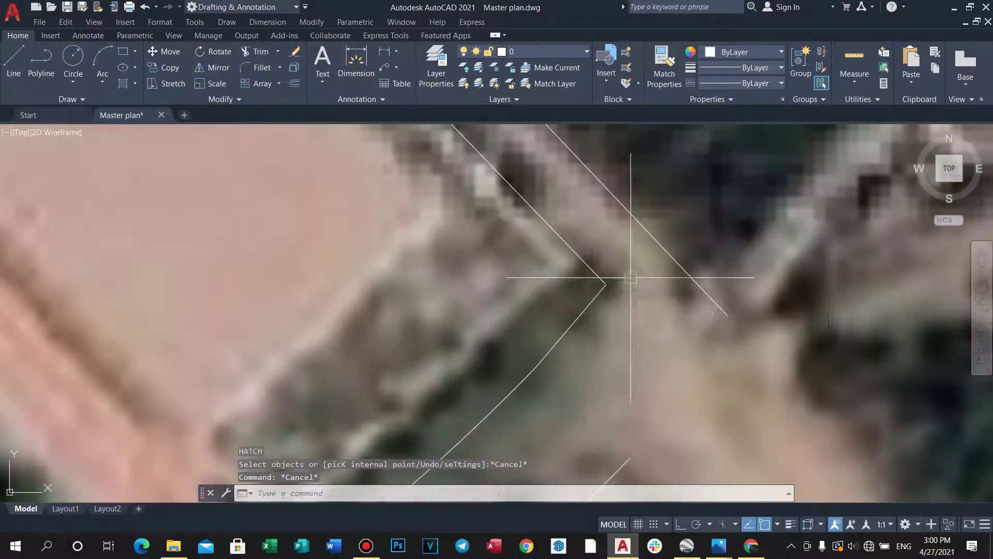
{"action": "key", "text": "Escape"}
{"action": "key", "text": "Escape"}
Fillet the inner corner between the inland road and the curved riverside road with a radius of 3000.
{"action": "scroll", "coordinate": [596, 282], "scroll_direction": "up", "scroll_amount": 2}
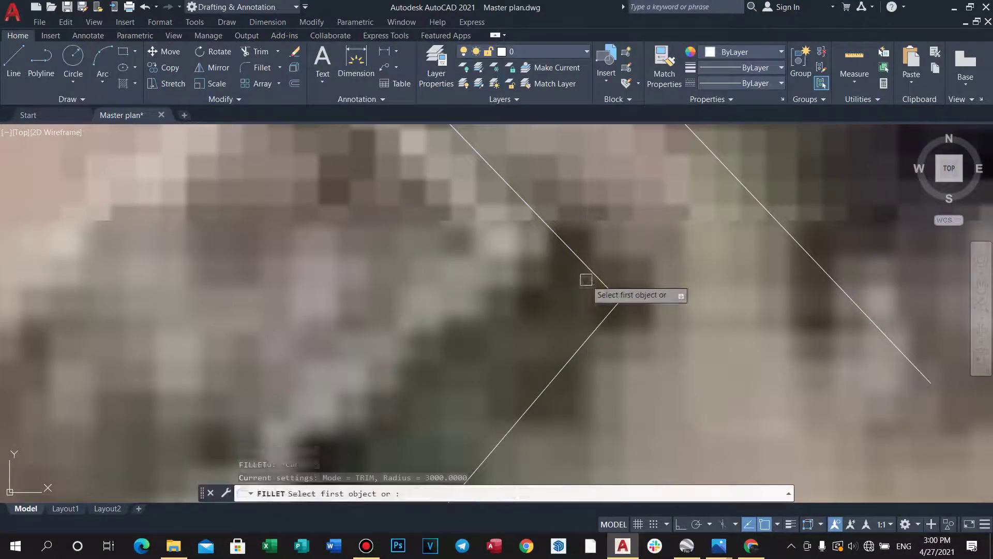
{"action": "type", "text": "f"}
{"action": "key", "text": "Return"}
{"action": "scroll", "coordinate": [586, 283], "scroll_direction": "down", "scroll_amount": 4}
{"action": "key", "text": "Escape"}
{"action": "key", "text": "Escape"}
{"action": "key", "text": "Escape"}
{"action": "scroll", "coordinate": [587, 278], "scroll_direction": "up", "scroll_amount": 2}
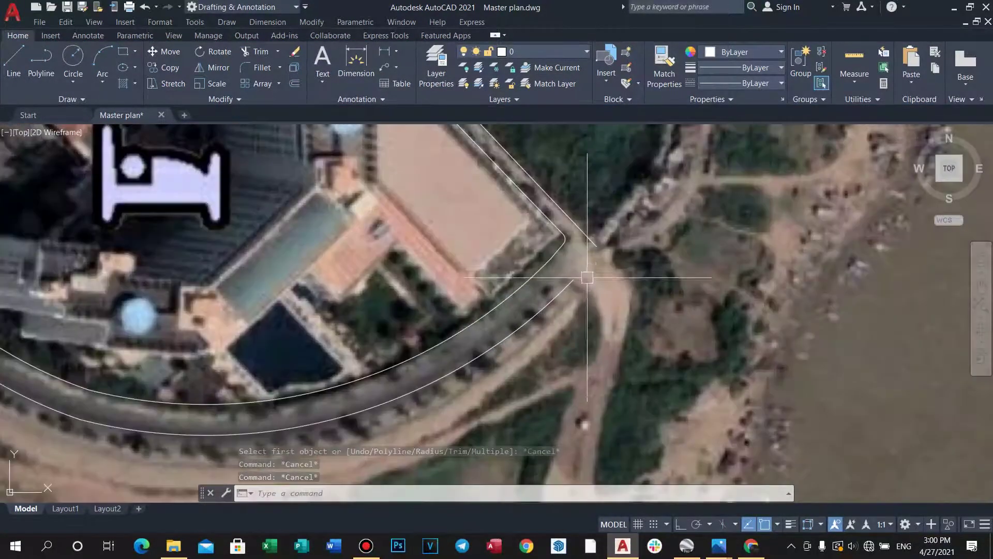
Offset the northwest edge of the road leading northeast from the roundabout by 15000 to create its opposite edge.
{"action": "scroll", "coordinate": [630, 276], "scroll_direction": "down", "scroll_amount": 4}
{"action": "scroll", "coordinate": [607, 280], "scroll_direction": "up", "scroll_amount": 2}
{"action": "middle_click_drag", "start_coordinate": [605, 271], "coordinate": [613, 311]}
{"action": "scroll", "coordinate": [605, 310], "scroll_direction": "down", "scroll_amount": 2}
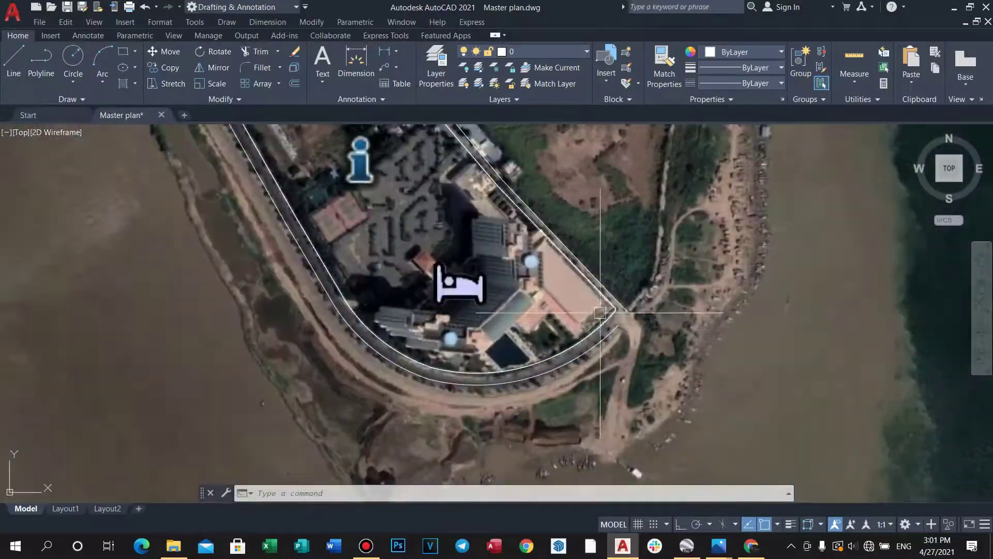
{"action": "scroll", "coordinate": [597, 310], "scroll_direction": "down", "scroll_amount": 5}
{"action": "middle_click_drag", "start_coordinate": [566, 217], "coordinate": [565, 291]}
{"action": "scroll", "coordinate": [569, 295], "scroll_direction": "up", "scroll_amount": 4}
{"action": "scroll", "coordinate": [550, 253], "scroll_direction": "down", "scroll_amount": 1}
{"action": "scroll", "coordinate": [465, 290], "scroll_direction": "up", "scroll_amount": 6}
{"action": "scroll", "coordinate": [483, 311], "scroll_direction": "up", "scroll_amount": 2}
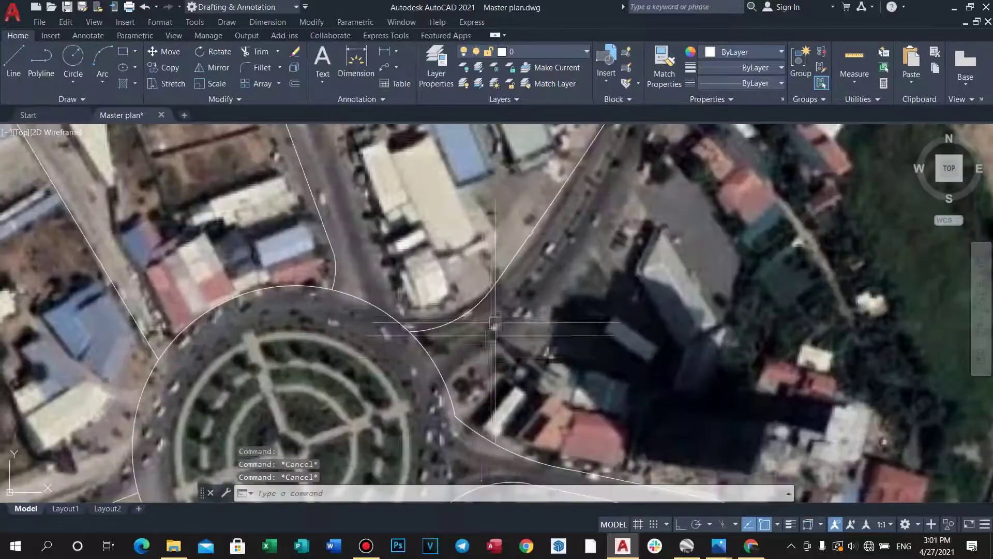
{"action": "scroll", "coordinate": [486, 347], "scroll_direction": "down", "scroll_amount": 2}
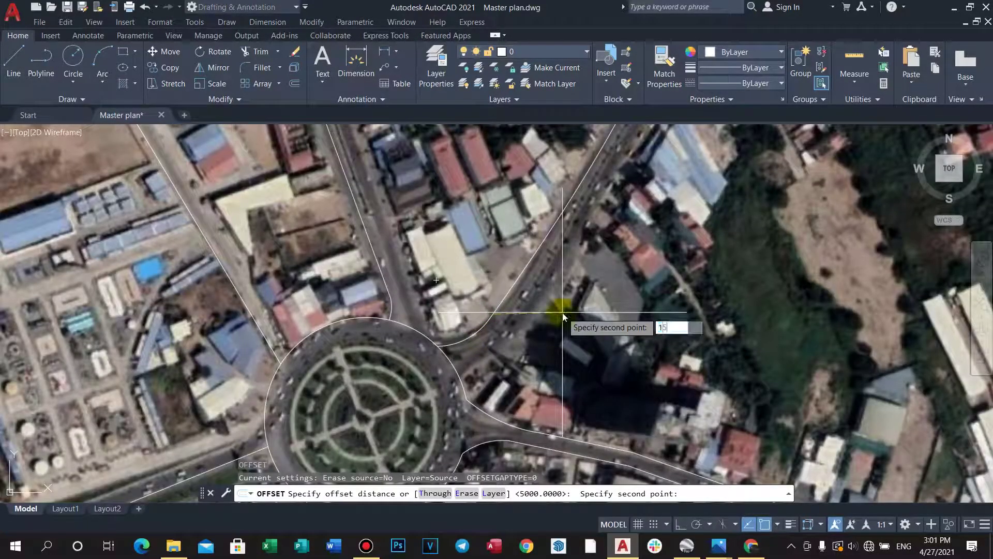
{"action": "key", "text": "Escape"}
{"action": "middle_click_drag", "start_coordinate": [505, 335], "coordinate": [504, 350]}
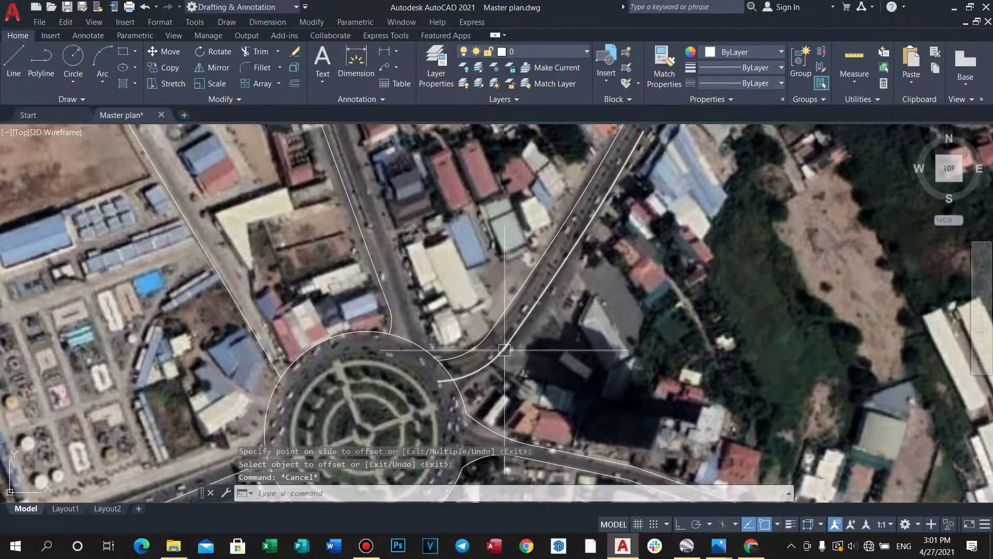
Stretch the offset edge's end onto the roundabout circle and reshape its last arc segment to follow the road.
{"action": "left_click", "coordinate": [487, 366]}
{"action": "scroll", "coordinate": [431, 386], "scroll_direction": "up", "scroll_amount": 4}
{"action": "left_click", "coordinate": [450, 372]}
{"action": "scroll", "coordinate": [510, 398], "scroll_direction": "up", "scroll_amount": 2}
{"action": "left_click", "coordinate": [510, 405]}
{"action": "scroll", "coordinate": [510, 405], "scroll_direction": "down", "scroll_amount": 2}
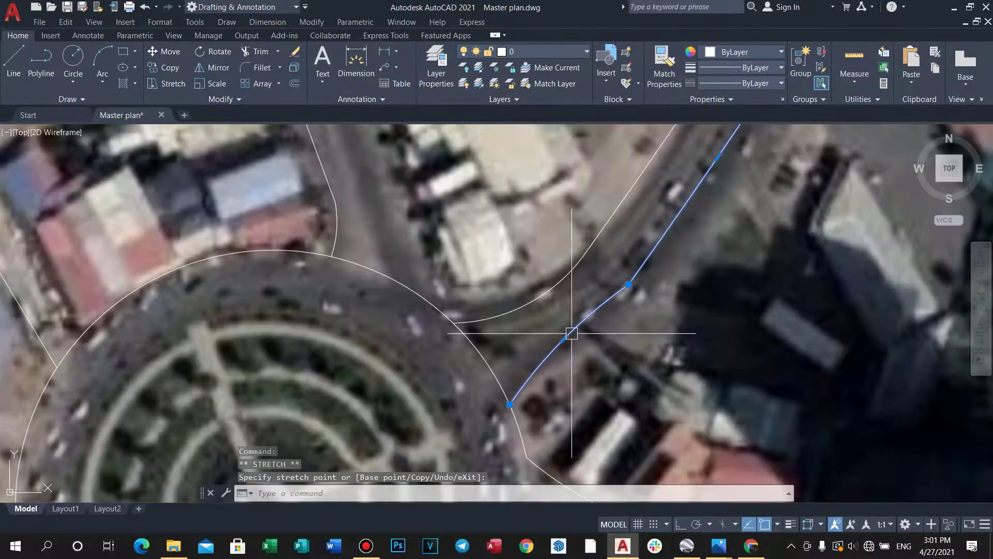
{"action": "scroll", "coordinate": [575, 333], "scroll_direction": "up", "scroll_amount": 2}
{"action": "left_click", "coordinate": [562, 335]}
{"action": "left_click", "coordinate": [565, 339]}
{"action": "scroll", "coordinate": [551, 326], "scroll_direction": "up", "scroll_amount": 2}
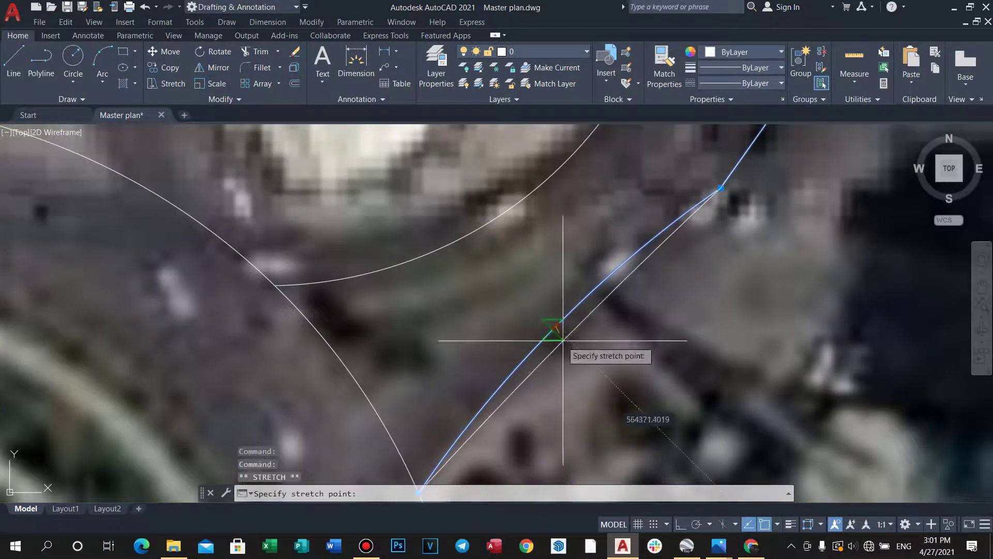
{"action": "scroll", "coordinate": [561, 340], "scroll_direction": "down", "scroll_amount": 4}
{"action": "scroll", "coordinate": [545, 365], "scroll_direction": "up", "scroll_amount": 1}
{"action": "scroll", "coordinate": [518, 406], "scroll_direction": "up", "scroll_amount": 3}
{"action": "scroll", "coordinate": [589, 281], "scroll_direction": "down", "scroll_amount": 3}
{"action": "key", "text": "Escape"}
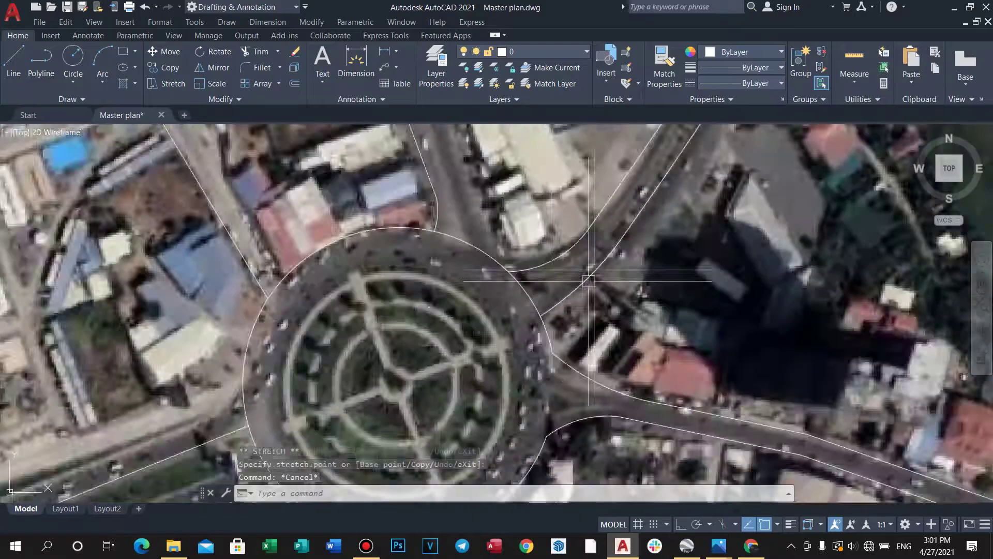
Check the reshaped edge of the northeast road against the satellite image near the roundabout.
{"action": "scroll", "coordinate": [588, 280], "scroll_direction": "down", "scroll_amount": 5}
{"action": "scroll", "coordinate": [575, 269], "scroll_direction": "up", "scroll_amount": 1}
{"action": "key", "text": "Escape"}
{"action": "key", "text": "Escape"}
{"action": "scroll", "coordinate": [528, 287], "scroll_direction": "up", "scroll_amount": 5}
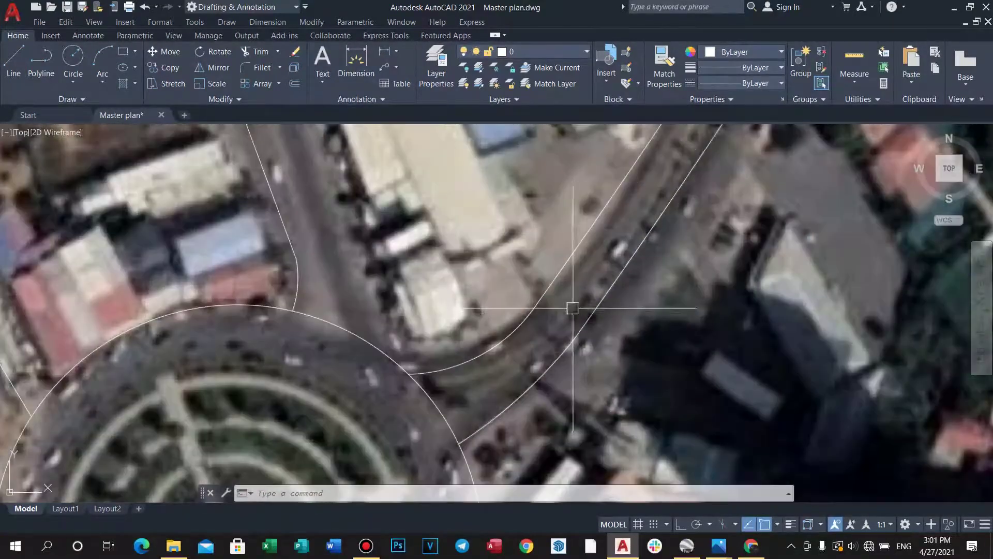
{"action": "scroll", "coordinate": [572, 306], "scroll_direction": "down", "scroll_amount": 3}
{"action": "left_click", "coordinate": [593, 318]}
{"action": "scroll", "coordinate": [600, 310], "scroll_direction": "up", "scroll_amount": 4}
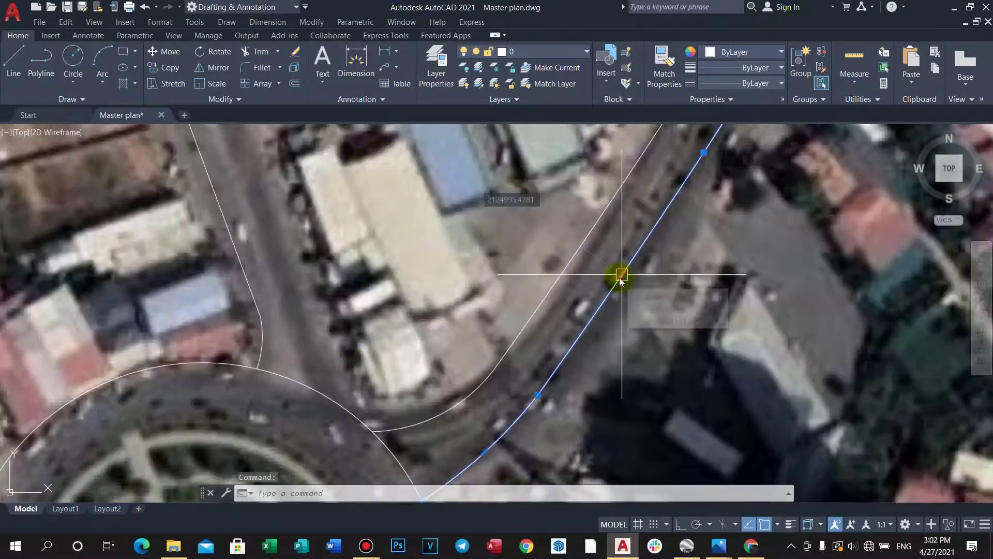
{"action": "key", "text": "Escape"}
{"action": "key", "text": "Escape"}
{"action": "key", "text": "Escape"}
Trim the roundabout circle across the mouth of the northeast road.
{"action": "scroll", "coordinate": [620, 273], "scroll_direction": "down", "scroll_amount": 6}
{"action": "scroll", "coordinate": [524, 351], "scroll_direction": "up", "scroll_amount": 5}
{"action": "type", "text": "t"}
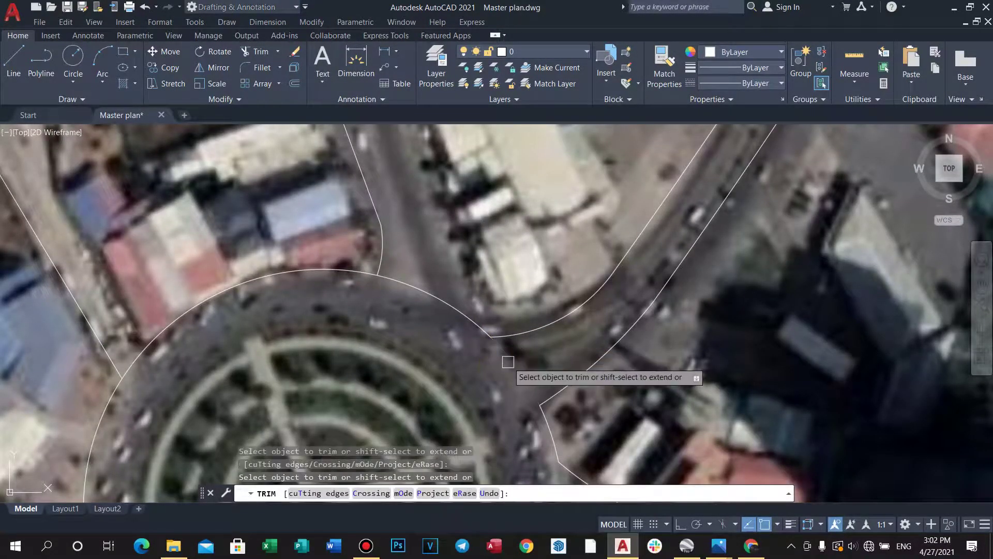
{"action": "key", "text": "Escape"}
{"action": "key", "text": "Escape"}
{"action": "key", "text": "Escape"}
Offset the west edge of the road leading north from the roundabout to create its east edge.
{"action": "scroll", "coordinate": [508, 363], "scroll_direction": "down", "scroll_amount": 7}
{"action": "middle_click_drag", "start_coordinate": [508, 362], "coordinate": [484, 374]}
{"action": "scroll", "coordinate": [455, 322], "scroll_direction": "up", "scroll_amount": 5}
{"action": "middle_click_drag", "start_coordinate": [426, 334], "coordinate": [418, 328]}
{"action": "type", "text": "o"}
{"action": "key", "text": "space"}
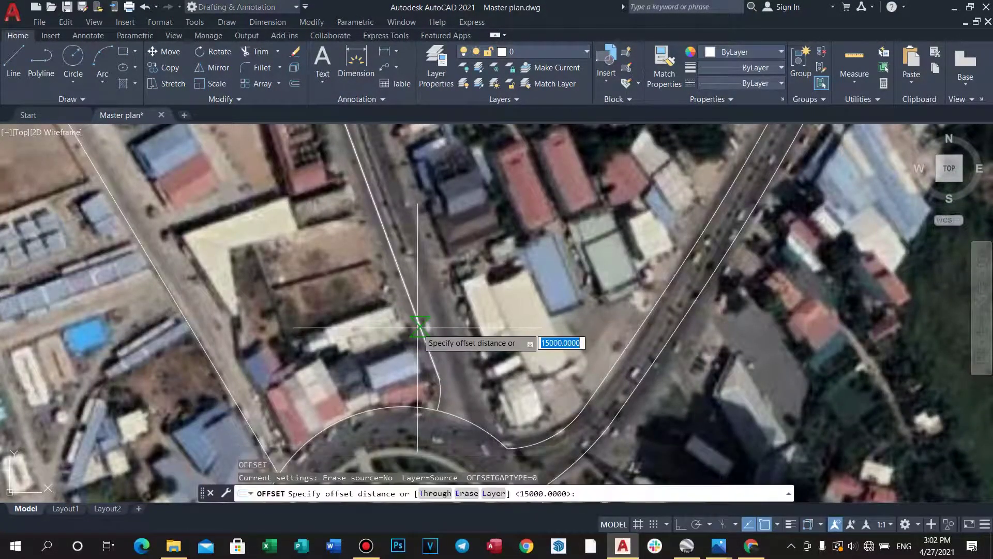
{"action": "key", "text": "Escape"}
{"action": "key", "text": "Escape"}
{"action": "scroll", "coordinate": [446, 326], "scroll_direction": "down", "scroll_amount": 3}
{"action": "scroll", "coordinate": [458, 334], "scroll_direction": "up", "scroll_amount": 3}
{"action": "scroll", "coordinate": [496, 350], "scroll_direction": "down", "scroll_amount": 3}
{"action": "scroll", "coordinate": [473, 344], "scroll_direction": "up", "scroll_amount": 5}
{"action": "middle_click_drag", "start_coordinate": [519, 386], "coordinate": [531, 287]}
{"action": "key", "text": "Escape"}
{"action": "key", "text": "Escape"}
{"action": "key", "text": "Escape"}
Trim the north road's new east edge at the roundabout and remove the circle segment across the road's mouth.
{"action": "scroll", "coordinate": [538, 342], "scroll_direction": "down", "scroll_amount": 5}
{"action": "scroll", "coordinate": [543, 344], "scroll_direction": "up", "scroll_amount": 5}
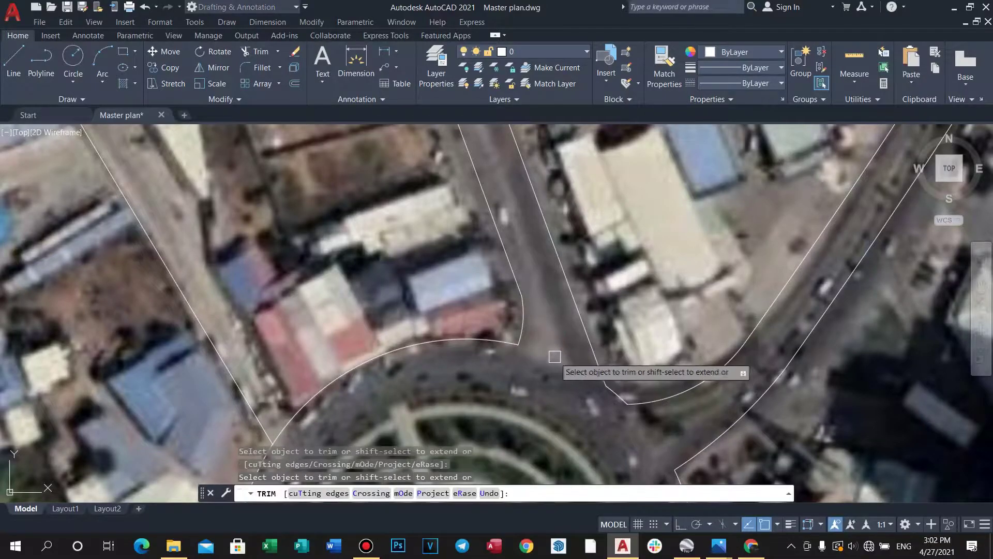
{"action": "key", "text": "Escape"}
{"action": "key", "text": "Escape"}
{"action": "key", "text": "Escape"}
Fillet the corner between the north road's east edge and the roundabout circle with a radius of 3000.
{"action": "scroll", "coordinate": [556, 356], "scroll_direction": "down", "scroll_amount": 2}
{"action": "scroll", "coordinate": [523, 337], "scroll_direction": "up", "scroll_amount": 7}
{"action": "type", "text": "f"}
{"action": "left_click", "coordinate": [504, 331]}
{"action": "left_click", "coordinate": [488, 345]}
{"action": "scroll", "coordinate": [488, 345], "scroll_direction": "down", "scroll_amount": 3}
{"action": "key", "text": "space"}
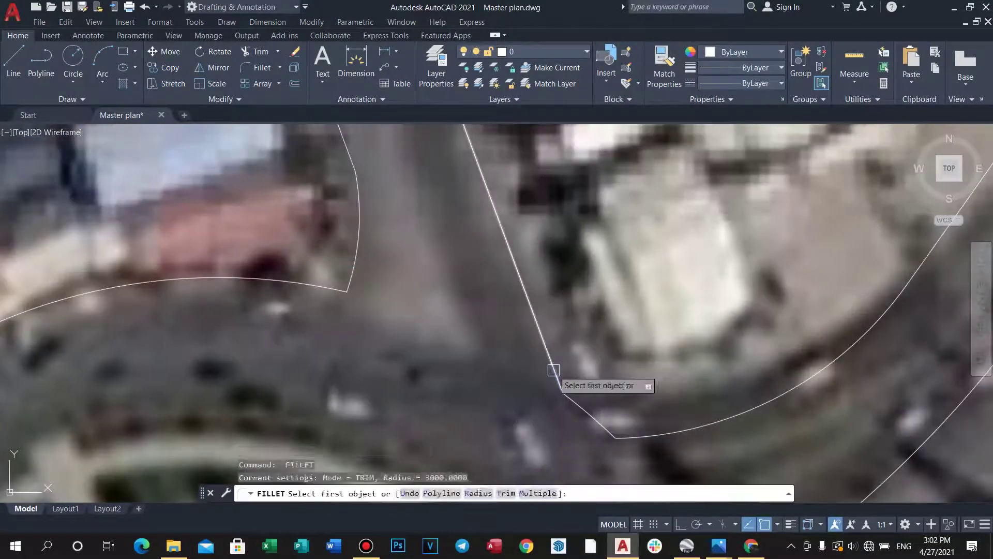
{"action": "scroll", "coordinate": [553, 383], "scroll_direction": "down", "scroll_amount": 4}
{"action": "key", "text": "Escape"}
{"action": "key", "text": "Escape"}
{"action": "key", "text": "Escape"}
{"action": "scroll", "coordinate": [595, 403], "scroll_direction": "up", "scroll_amount": 6}
{"action": "type", "text": "ff"}
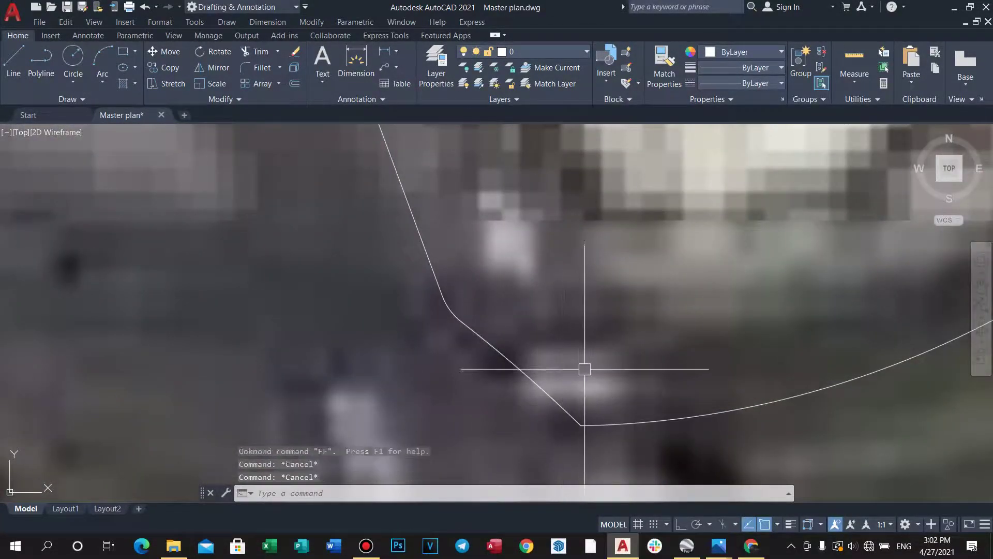
Offset the west edge of the northwest road by 12000 to create its east edge and trim it at the roundabout.
{"action": "key", "text": "Escape"}
{"action": "key", "text": "Escape"}
{"action": "key", "text": "Escape"}
{"action": "scroll", "coordinate": [595, 423], "scroll_direction": "down", "scroll_amount": 5}
{"action": "scroll", "coordinate": [594, 423], "scroll_direction": "up", "scroll_amount": 6}
{"action": "scroll", "coordinate": [595, 424], "scroll_direction": "down", "scroll_amount": 1}
{"action": "scroll", "coordinate": [504, 324], "scroll_direction": "up", "scroll_amount": 3}
{"action": "type", "text": "o"}
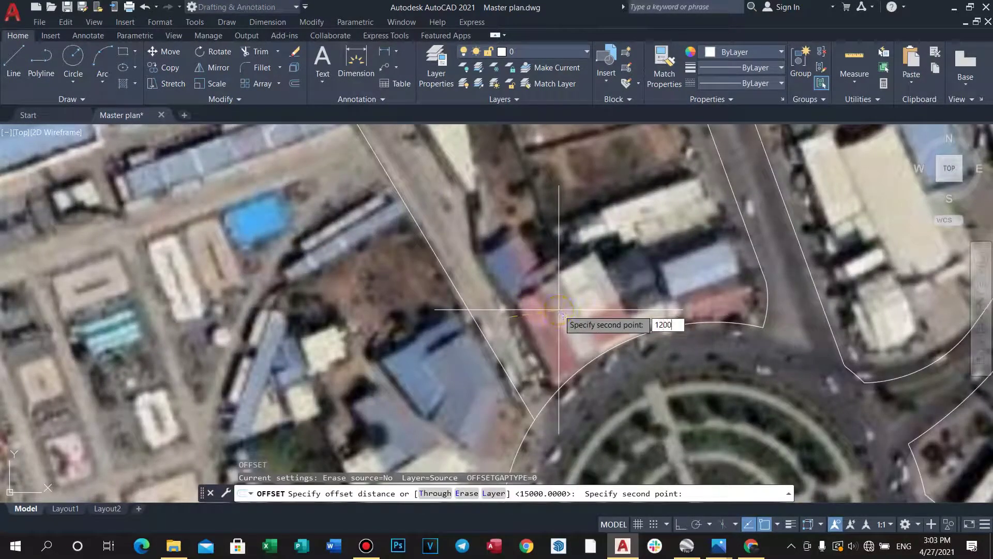
{"action": "key", "text": "Escape"}
{"action": "key", "text": "Escape"}
{"action": "scroll", "coordinate": [511, 364], "scroll_direction": "down", "scroll_amount": 4}
{"action": "scroll", "coordinate": [561, 437], "scroll_direction": "up", "scroll_amount": 7}
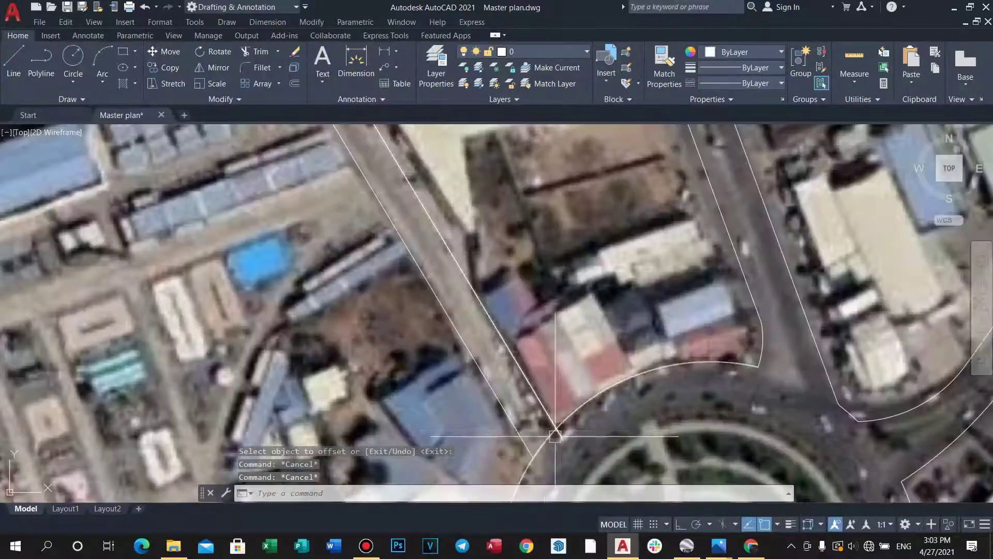
{"action": "type", "text": "t"}
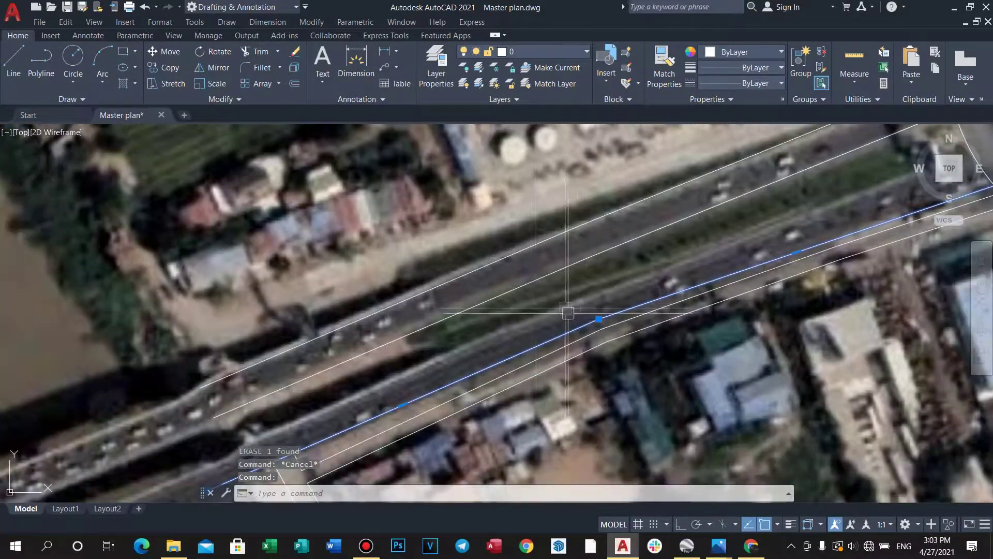
Stretch the vertices of the bridge road's southern carriageway edge to follow the road in the satellite image.
{"action": "scroll", "coordinate": [597, 324], "scroll_direction": "up", "scroll_amount": 4}
{"action": "left_click", "coordinate": [597, 324]}
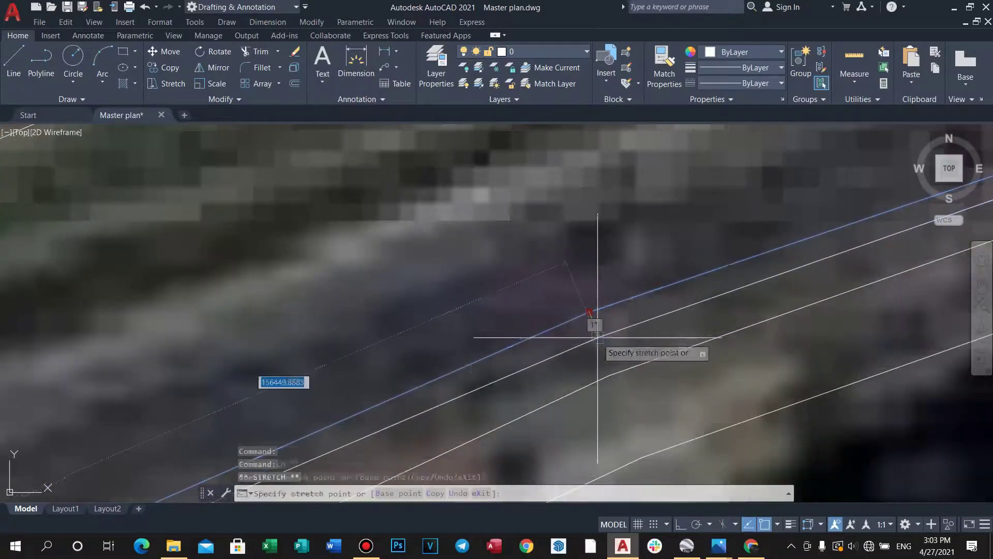
{"action": "key", "text": "Escape"}
{"action": "key", "text": "Escape"}
{"action": "scroll", "coordinate": [595, 315], "scroll_direction": "down", "scroll_amount": 6}
{"action": "scroll", "coordinate": [483, 333], "scroll_direction": "up", "scroll_amount": 3}
{"action": "left_click", "coordinate": [342, 393]}
{"action": "left_click", "coordinate": [329, 399]}
{"action": "scroll", "coordinate": [338, 402], "scroll_direction": "up", "scroll_amount": 5}
{"action": "left_click", "coordinate": [342, 408]}
{"action": "key", "text": "Escape"}
{"action": "key", "text": "Escape"}
{"action": "key", "text": "Escape"}
Offset the bridge road's southern carriageway edge by 12000 towards the grass median.
{"action": "scroll", "coordinate": [341, 408], "scroll_direction": "down", "scroll_amount": 10}
{"action": "middle_click_drag", "start_coordinate": [341, 408], "coordinate": [456, 344]}
{"action": "scroll", "coordinate": [569, 272], "scroll_direction": "up", "scroll_amount": 6}
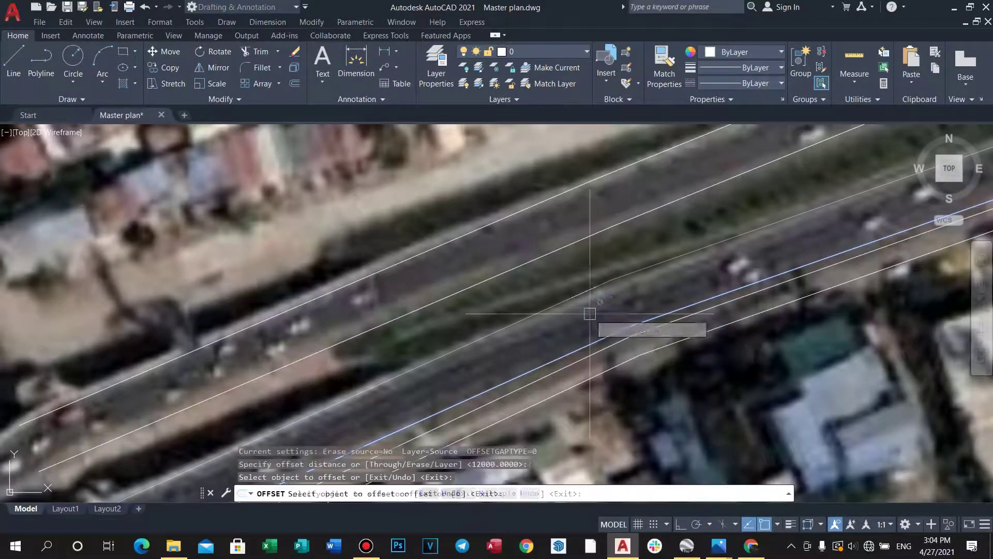
{"action": "key", "text": "Escape"}
{"action": "key", "text": "Escape"}
Extend the bridge road's carriageway edge to the roundabout circle.
{"action": "scroll", "coordinate": [640, 274], "scroll_direction": "down", "scroll_amount": 3}
{"action": "middle_click_drag", "start_coordinate": [629, 281], "coordinate": [577, 288]}
{"action": "scroll", "coordinate": [738, 233], "scroll_direction": "up", "scroll_amount": 4}
{"action": "type", "text": "ex"}
{"action": "key", "text": "space"}
{"action": "left_click", "coordinate": [699, 225]}
{"action": "scroll", "coordinate": [700, 233], "scroll_direction": "up", "scroll_amount": 2}
{"action": "key", "text": "Escape"}
{"action": "key", "text": "Escape"}
{"action": "key", "text": "Escape"}
{"action": "key", "text": "Escape"}
Trim the roundabout circle across the northern carriageway's mouth using a temporary construction line, and erase that line.
{"action": "type", "text": "trxl"}
{"action": "key", "text": "space"}
{"action": "scroll", "coordinate": [715, 209], "scroll_direction": "up", "scroll_amount": 2}
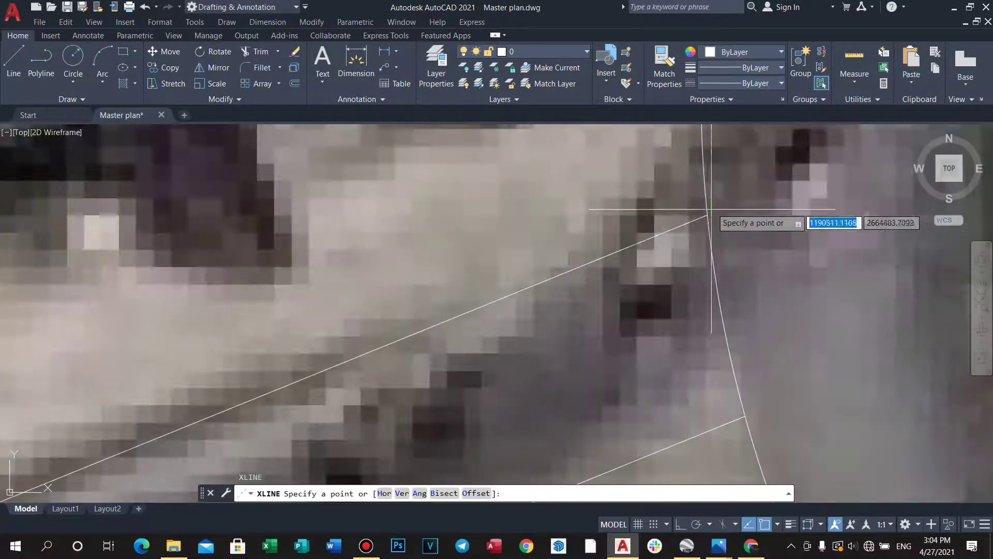
{"action": "left_click", "coordinate": [708, 215]}
{"action": "left_click", "coordinate": [721, 293]}
{"action": "key", "text": "space"}
{"action": "scroll", "coordinate": [725, 292], "scroll_direction": "down", "scroll_amount": 4}
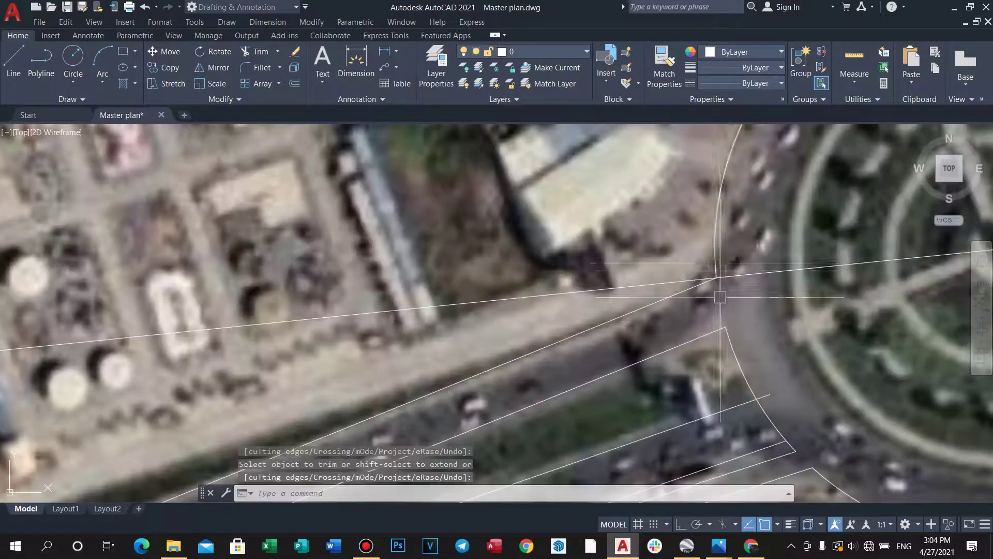
{"action": "left_click", "coordinate": [665, 279]}
{"action": "type", "text": "e"}
{"action": "scroll", "coordinate": [735, 365], "scroll_direction": "up", "scroll_amount": 1}
Trim the overshooting median edge and the roundabout circle across the mouth of the bridge road's southern carriageway.
{"action": "type", "text": "tr"}
{"action": "left_click", "coordinate": [726, 358]}
{"action": "key", "text": "Escape"}
{"action": "middle_click_drag", "start_coordinate": [731, 314], "coordinate": [707, 334]}
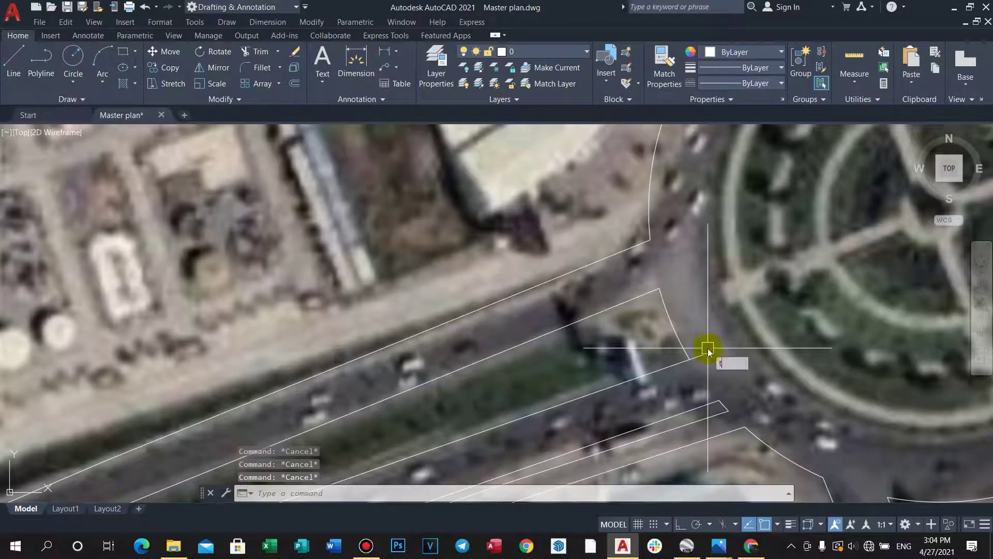
{"action": "key", "text": "Escape"}
{"action": "key", "text": "Escape"}
{"action": "key", "text": "Escape"}
{"action": "key", "text": "Escape"}
Try to fillet the bridge road's corners with the roundabout circle using a radius of 3000.
{"action": "scroll", "coordinate": [675, 311], "scroll_direction": "down", "scroll_amount": 2}
{"action": "scroll", "coordinate": [664, 282], "scroll_direction": "up", "scroll_amount": 2}
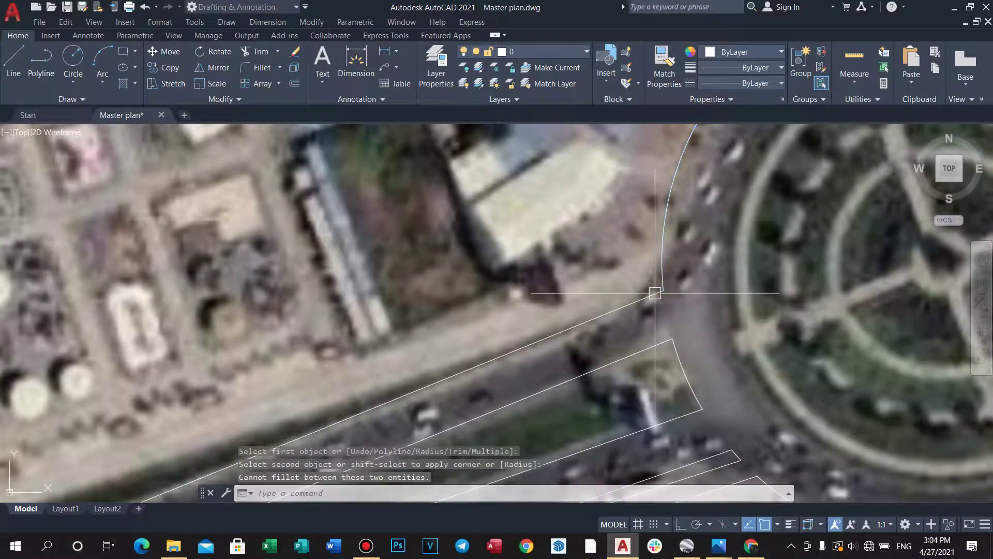
{"action": "key", "text": "Return"}
{"action": "scroll", "coordinate": [655, 293], "scroll_direction": "up", "scroll_amount": 3}
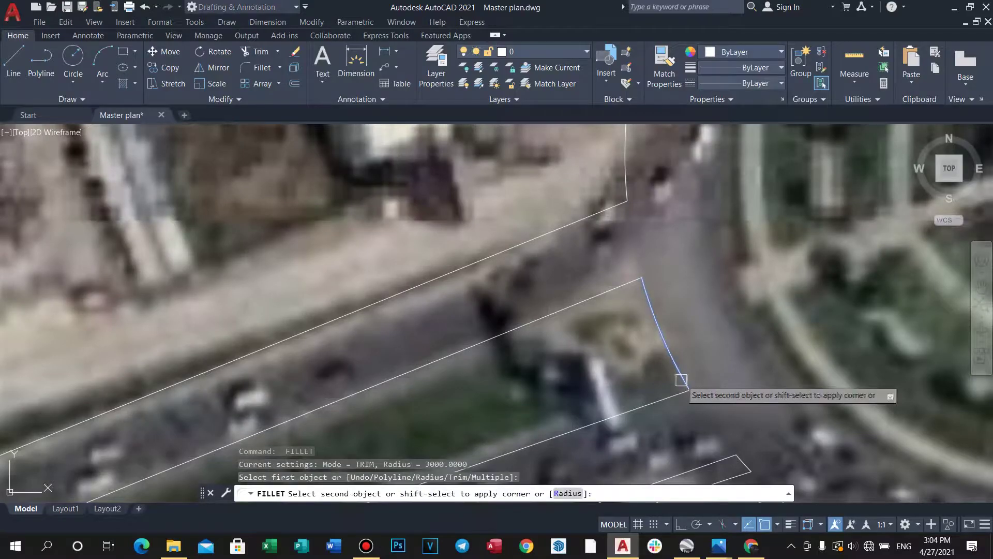
{"action": "key", "text": "Escape"}
{"action": "key", "text": "Escape"}
Examine the traced road network from the roundabout down to the peninsula's southern tip for missing or unfinished edges.
{"action": "scroll", "coordinate": [682, 388], "scroll_direction": "down", "scroll_amount": 3}
{"action": "scroll", "coordinate": [673, 352], "scroll_direction": "up", "scroll_amount": 2}
{"action": "scroll", "coordinate": [667, 315], "scroll_direction": "down", "scroll_amount": 5}
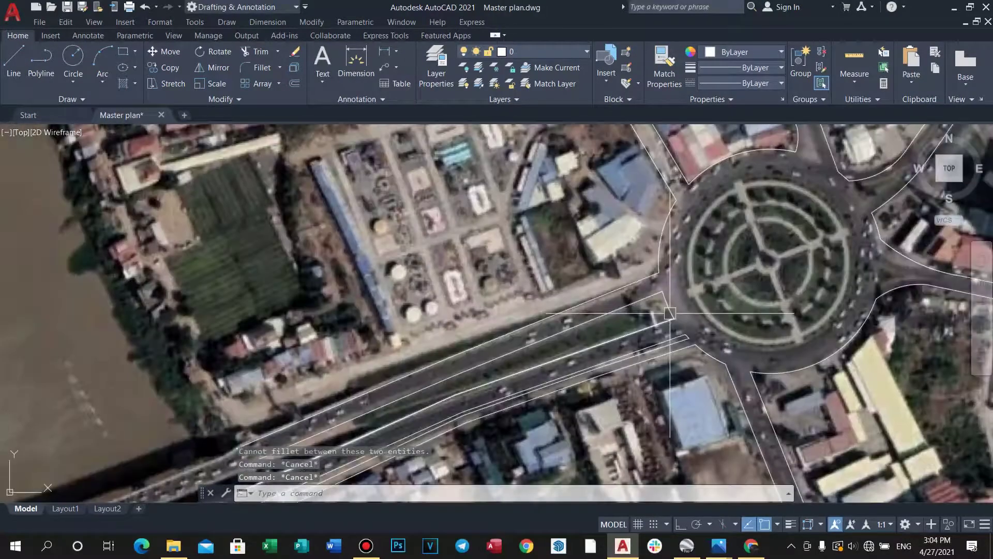
{"action": "scroll", "coordinate": [673, 297], "scroll_direction": "up", "scroll_amount": 3}
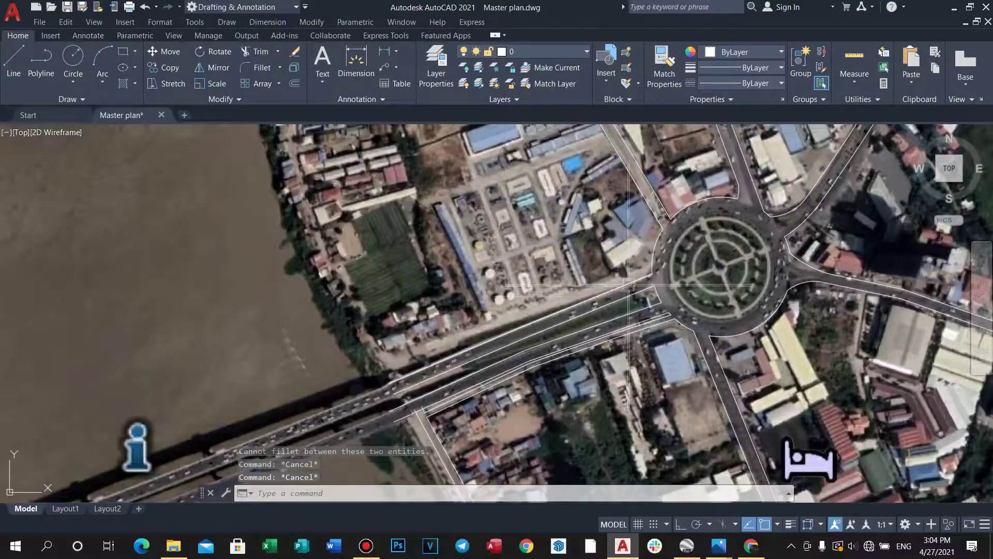
{"action": "scroll", "coordinate": [580, 326], "scroll_direction": "down", "scroll_amount": 6}
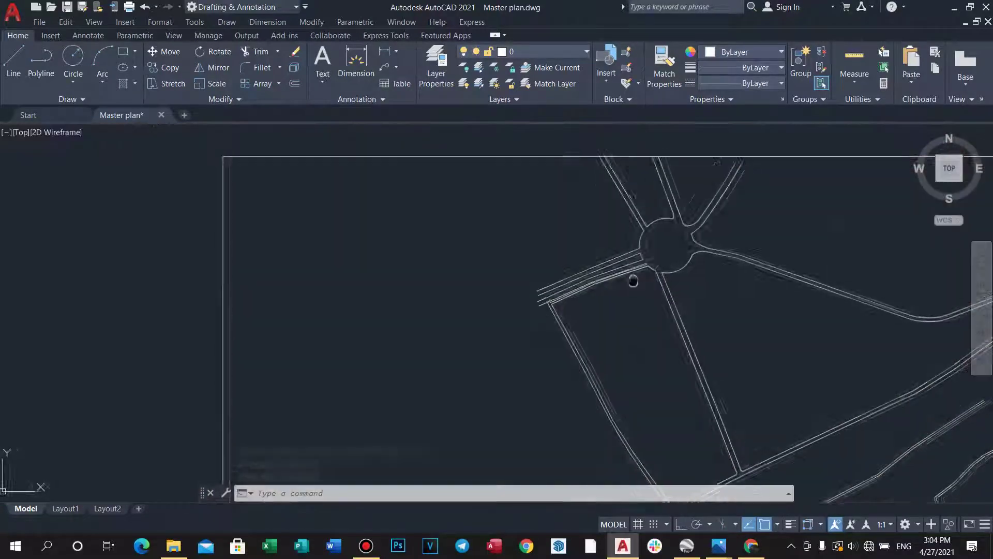
{"action": "scroll", "coordinate": [597, 313], "scroll_direction": "down", "scroll_amount": 4}
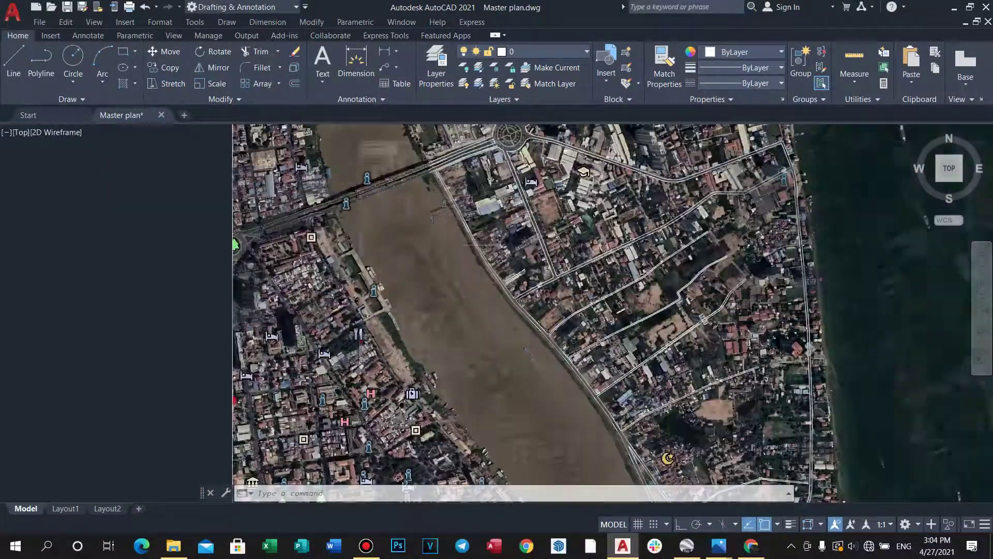
{"action": "scroll", "coordinate": [613, 324], "scroll_direction": "up", "scroll_amount": 2}
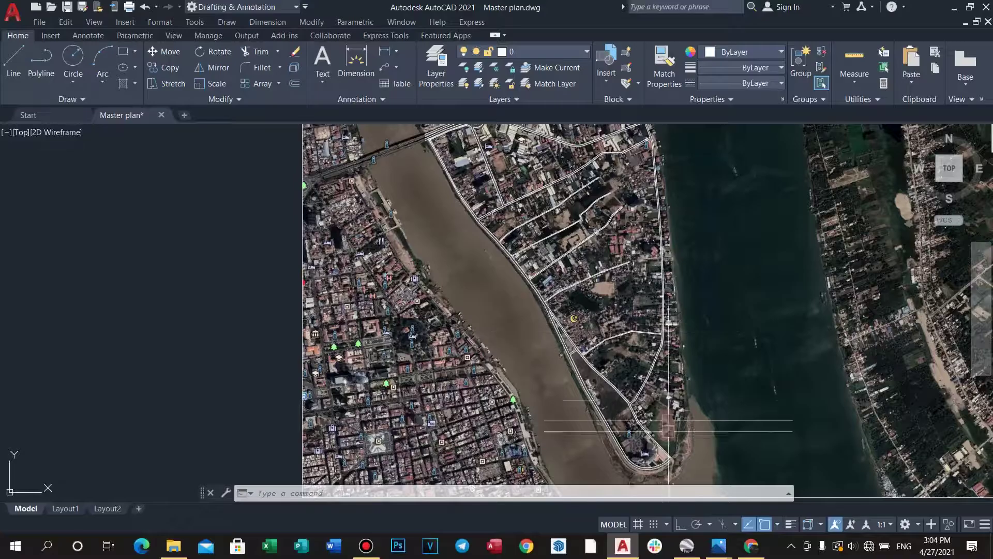
{"action": "scroll", "coordinate": [668, 420], "scroll_direction": "up", "scroll_amount": 4}
{"action": "scroll", "coordinate": [749, 382], "scroll_direction": "up", "scroll_amount": 2}
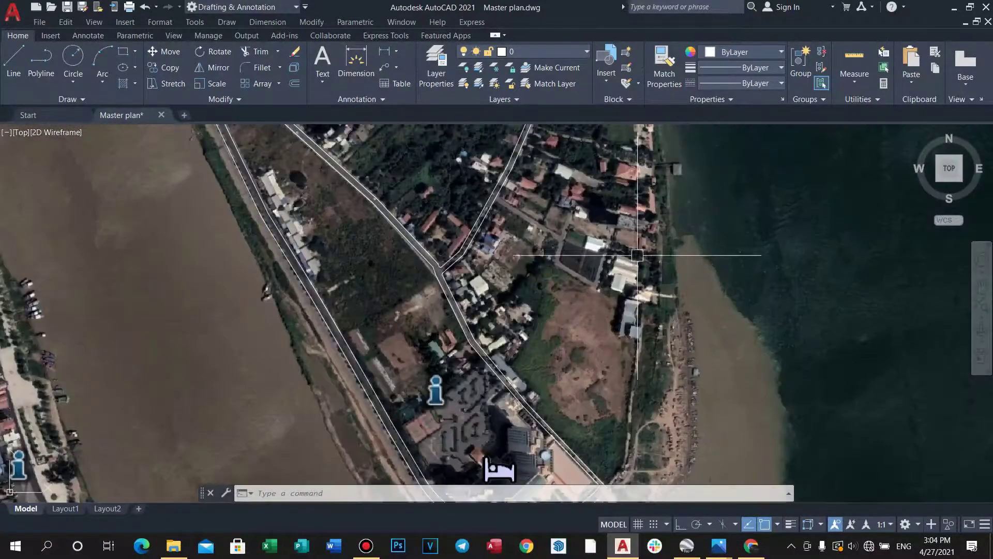
{"action": "scroll", "coordinate": [653, 291], "scroll_direction": "down", "scroll_amount": 5}
{"action": "middle_click_drag", "start_coordinate": [648, 296], "coordinate": [623, 343]}
{"action": "scroll", "coordinate": [623, 344], "scroll_direction": "down", "scroll_amount": 2}
{"action": "scroll", "coordinate": [564, 211], "scroll_direction": "up", "scroll_amount": 2}
{"action": "scroll", "coordinate": [560, 219], "scroll_direction": "down", "scroll_amount": 3}
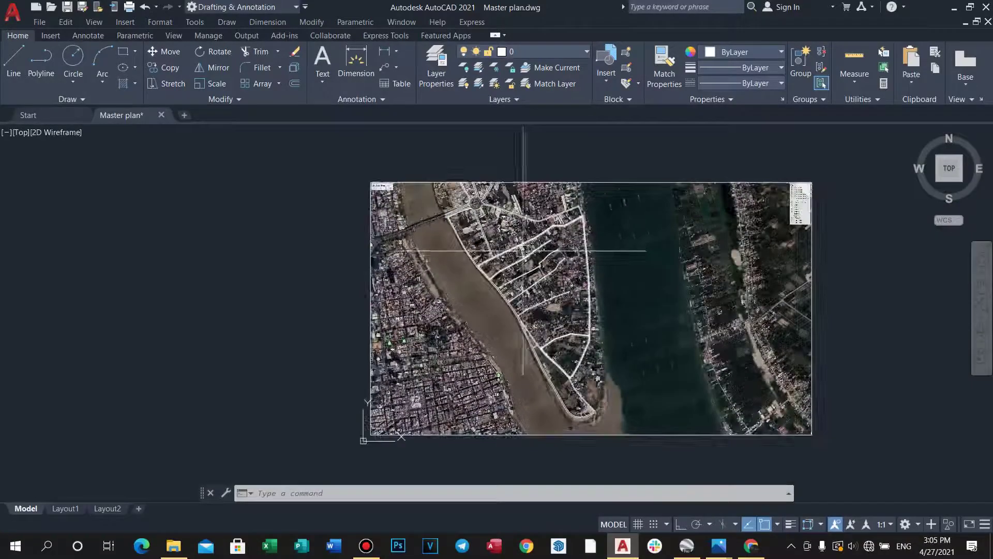
{"action": "scroll", "coordinate": [525, 250], "scroll_direction": "up", "scroll_amount": 2}
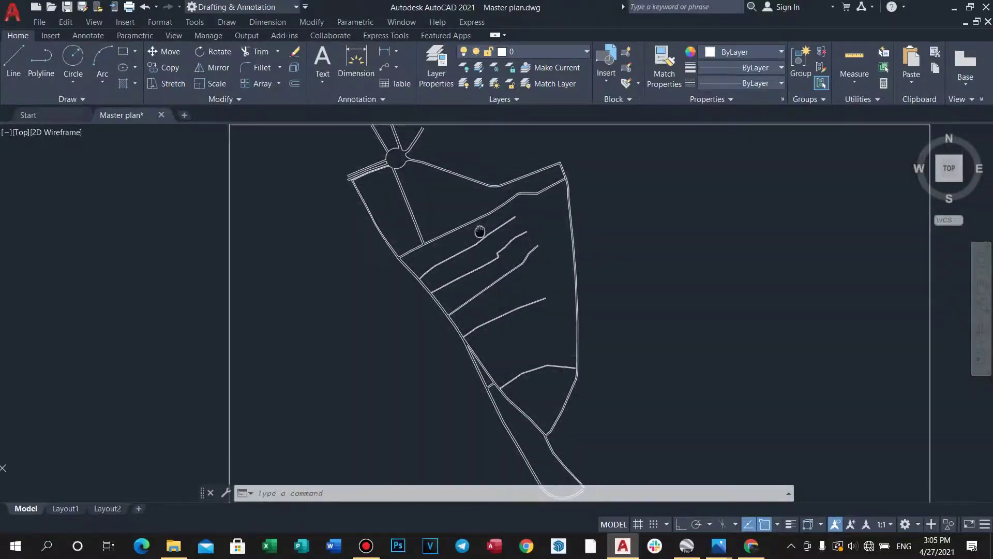
Select all traced road lines on the peninsula and set their colour to dark red 153,27,30.
{"action": "scroll", "coordinate": [482, 231], "scroll_direction": "down", "scroll_amount": 2}
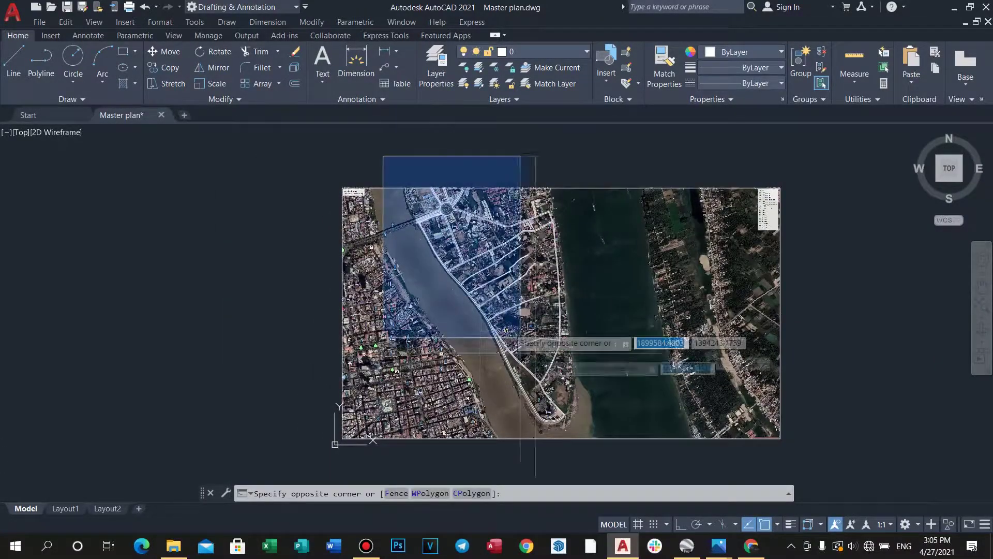
{"action": "left_click", "coordinate": [581, 434]}
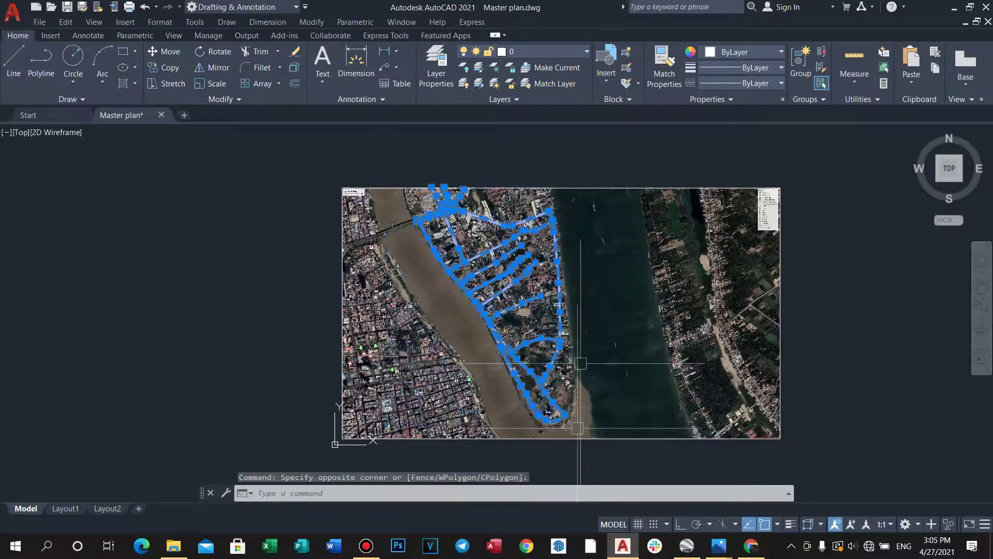
{"action": "left_click", "coordinate": [732, 52]}
{"action": "left_click", "coordinate": [746, 107]}
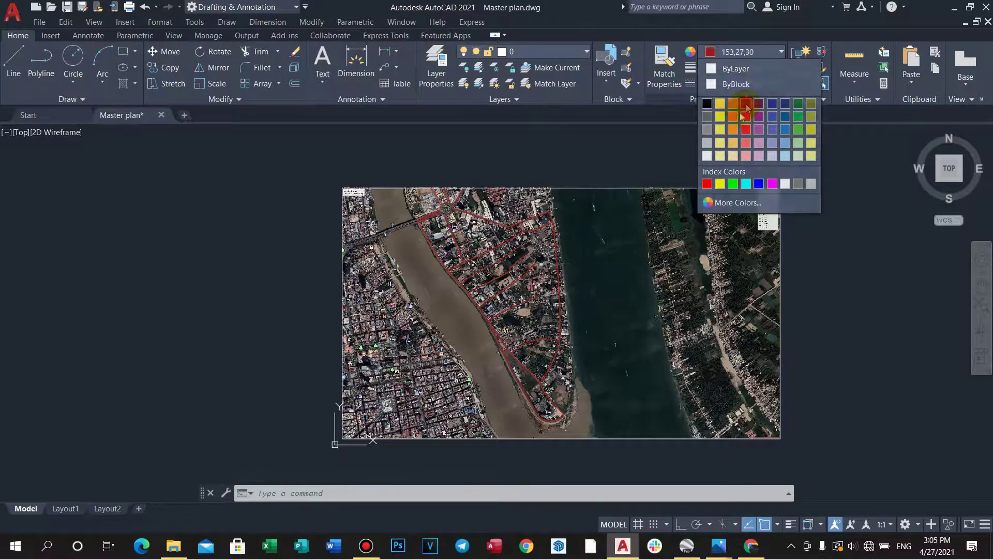
Select all traced road lines on the peninsula and change their colour to a brighter red.
{"action": "scroll", "coordinate": [470, 233], "scroll_direction": "down", "scroll_amount": 1}
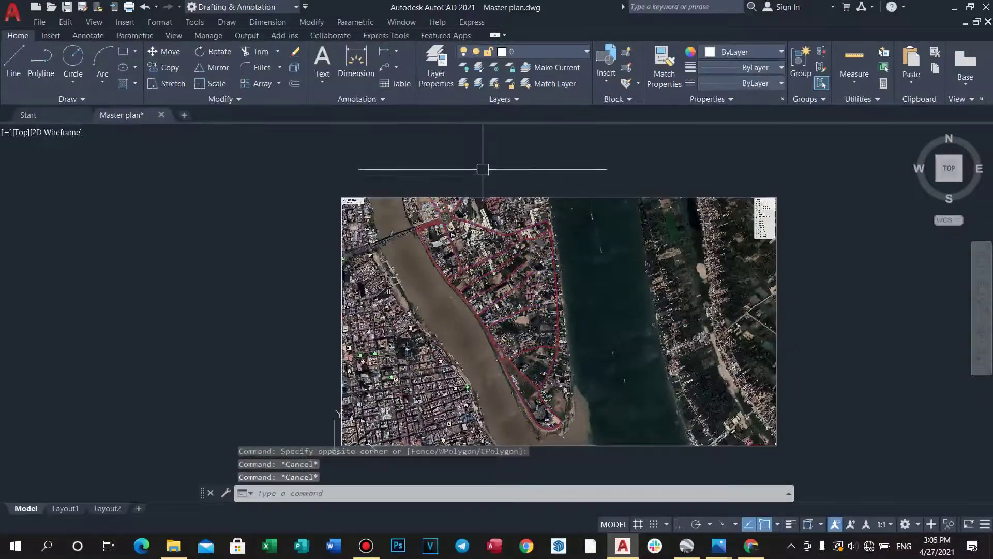
{"action": "scroll", "coordinate": [501, 269], "scroll_direction": "up", "scroll_amount": 10}
{"action": "scroll", "coordinate": [514, 250], "scroll_direction": "down", "scroll_amount": 10}
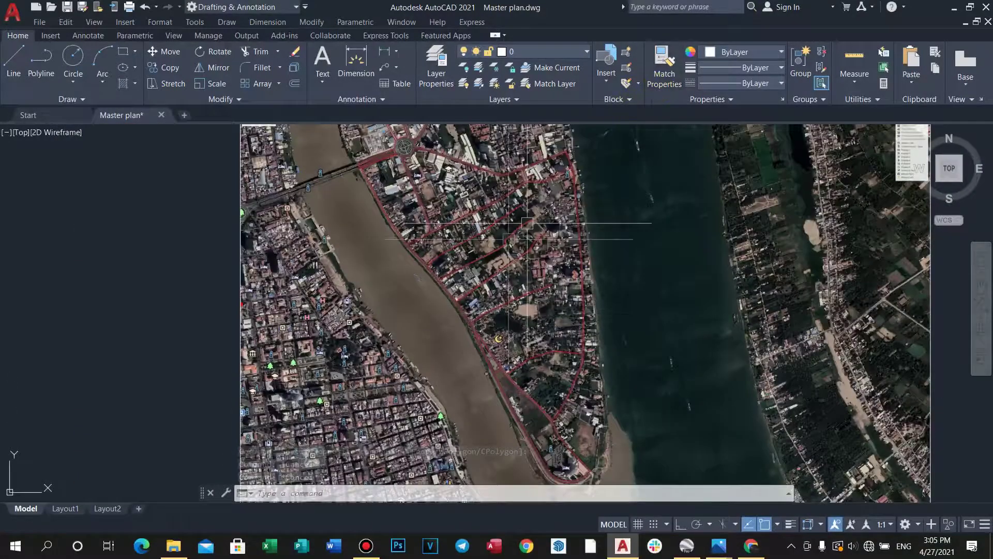
{"action": "scroll", "coordinate": [486, 247], "scroll_direction": "down", "scroll_amount": 4}
{"action": "left_click", "coordinate": [413, 166]}
{"action": "left_click", "coordinate": [535, 361]}
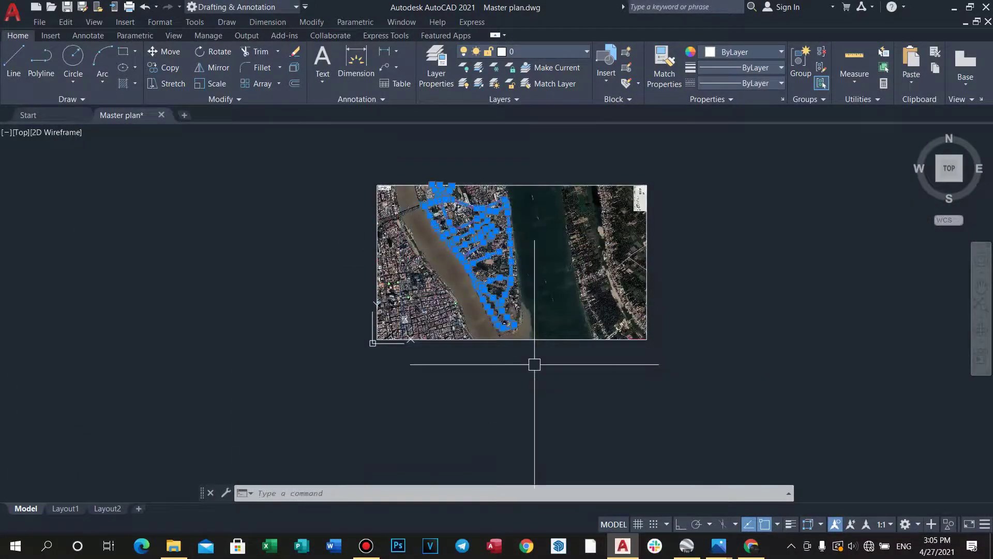
{"action": "left_click", "coordinate": [729, 52]}
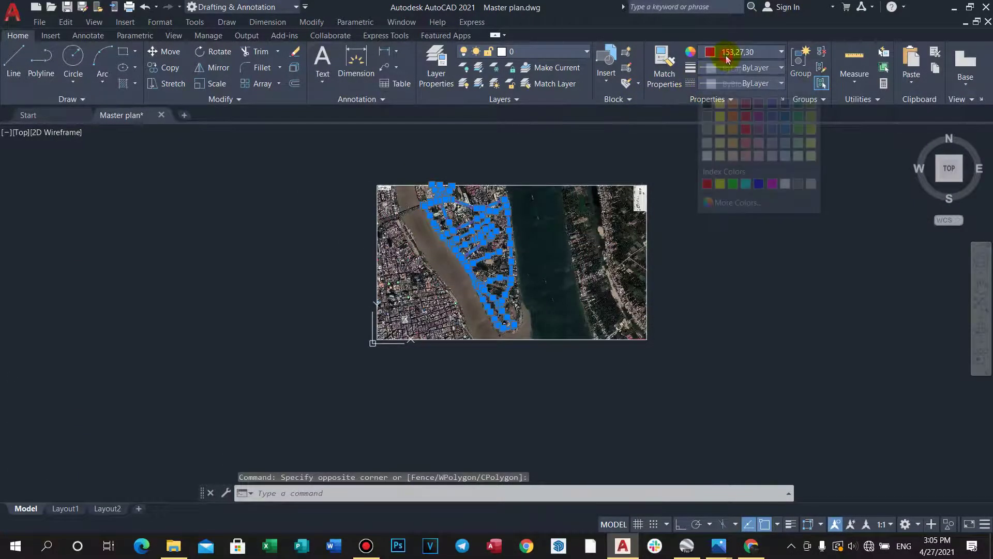
{"action": "left_click", "coordinate": [747, 130]}
{"action": "scroll", "coordinate": [537, 295], "scroll_direction": "up", "scroll_amount": 3}
{"action": "key", "text": "Escape"}
{"action": "key", "text": "Escape"}
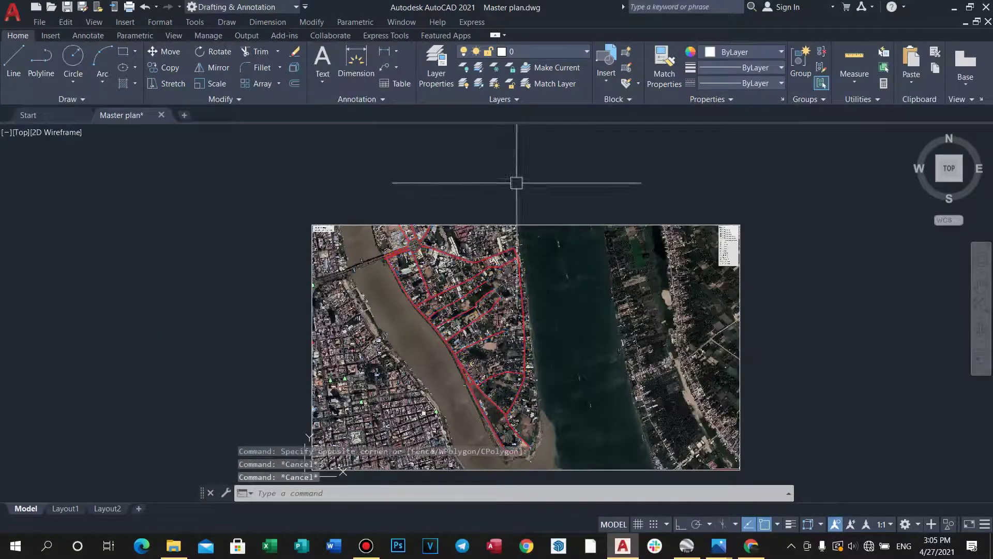
Check how clearly the red road lines stand out against the satellite image, both close up and in overview.
{"action": "scroll", "coordinate": [489, 358], "scroll_direction": "up", "scroll_amount": 8}
{"action": "scroll", "coordinate": [490, 358], "scroll_direction": "down", "scroll_amount": 5}
{"action": "scroll", "coordinate": [326, 171], "scroll_direction": "up", "scroll_amount": 8}
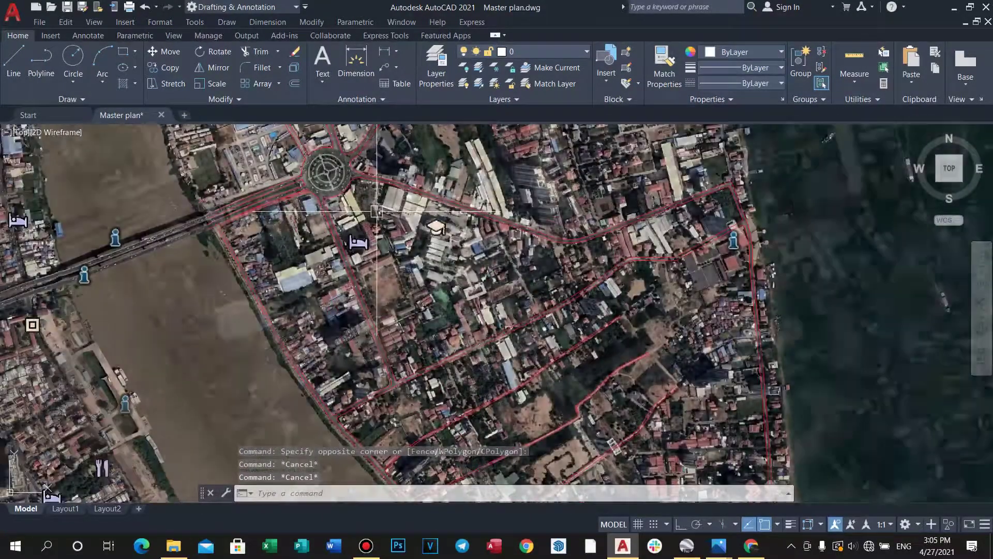
{"action": "scroll", "coordinate": [383, 202], "scroll_direction": "down", "scroll_amount": 8}
{"action": "scroll", "coordinate": [425, 260], "scroll_direction": "up", "scroll_amount": 2}
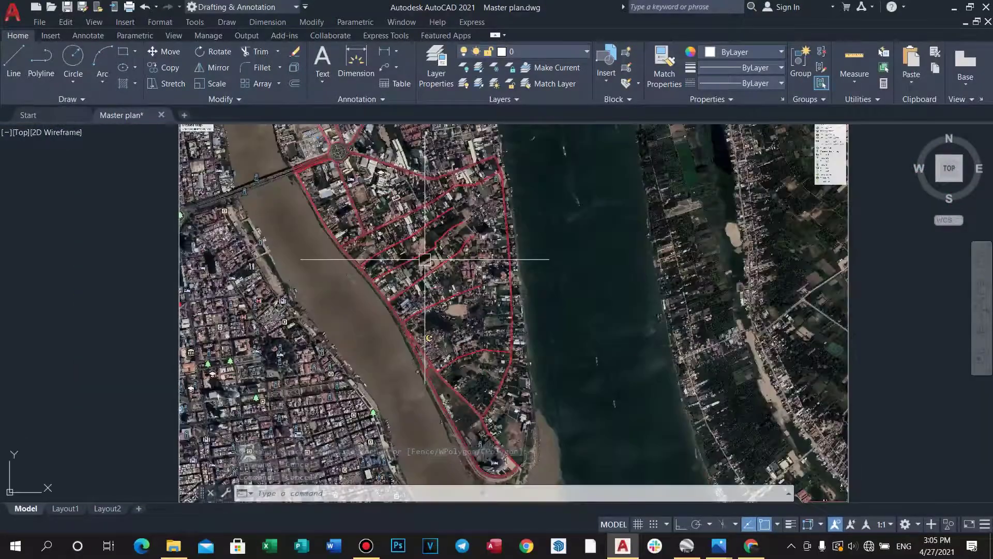
{"action": "scroll", "coordinate": [424, 261], "scroll_direction": "up", "scroll_amount": 2}
{"action": "scroll", "coordinate": [425, 260], "scroll_direction": "down", "scroll_amount": 3}
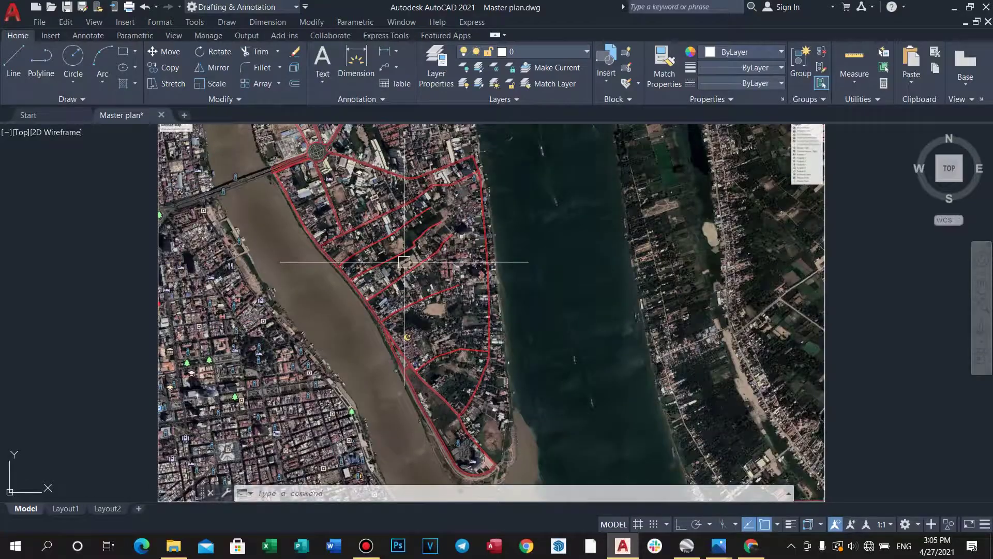
Save the master plan drawing with the whole peninsula in view.
{"action": "scroll", "coordinate": [393, 217], "scroll_direction": "up", "scroll_amount": 4}
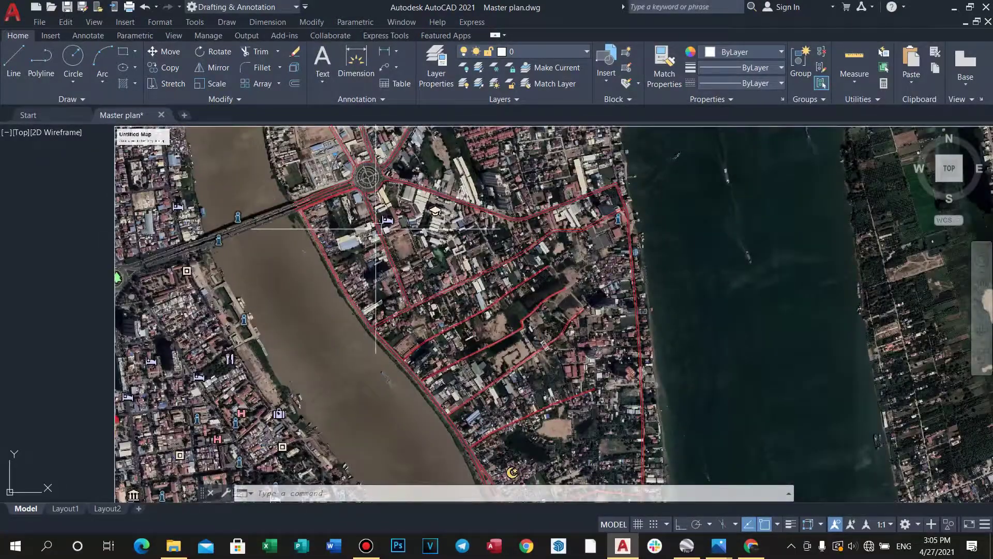
{"action": "scroll", "coordinate": [467, 249], "scroll_direction": "down", "scroll_amount": 4}
{"action": "middle_click_drag", "start_coordinate": [480, 274], "coordinate": [461, 251]}
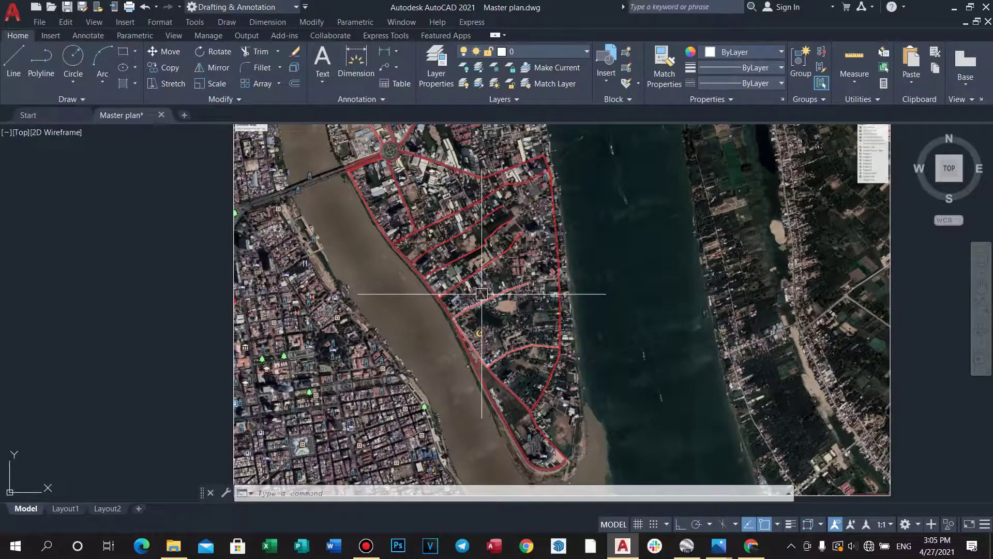
{"action": "key", "text": "ctrl+s"}
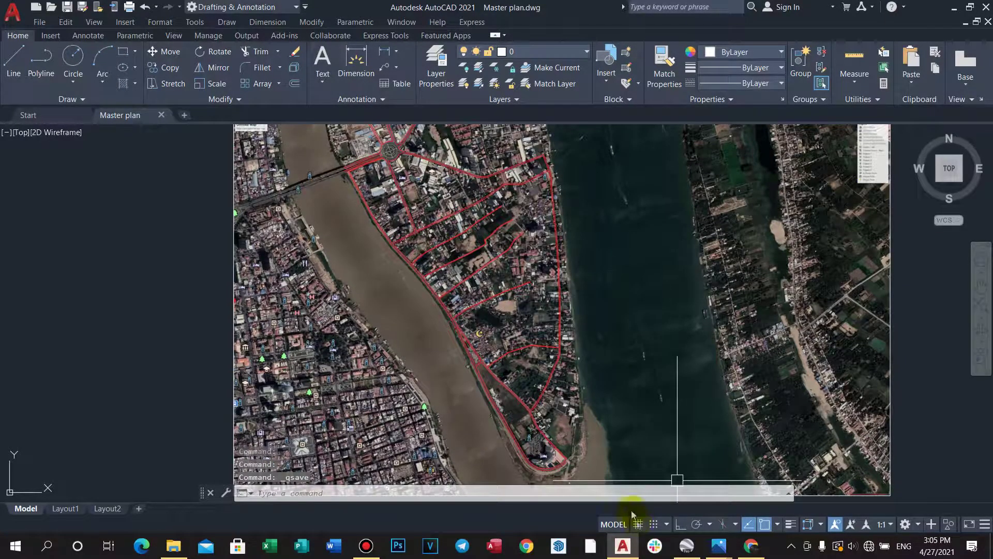